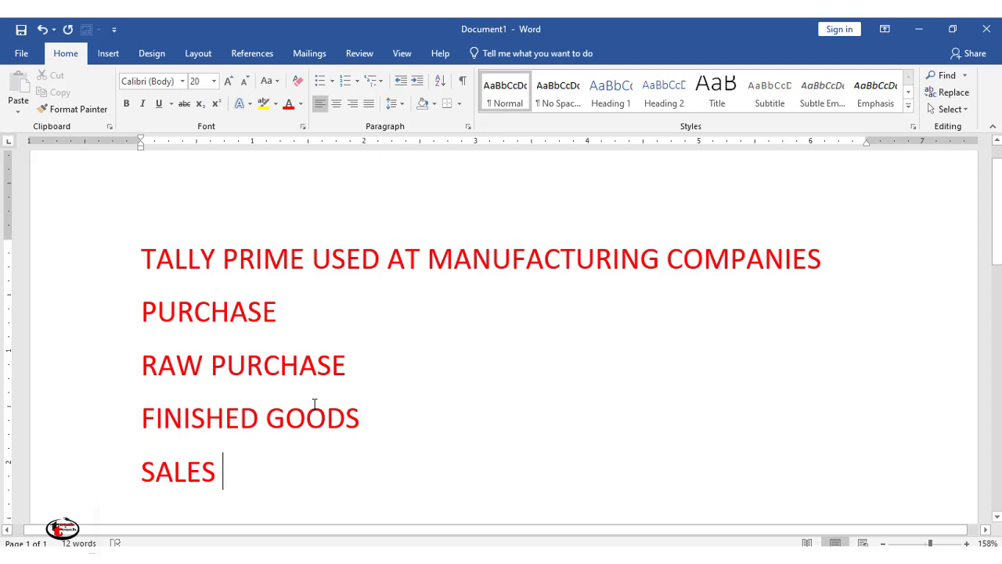
pyautogui.scroll(-2, 314, 404)
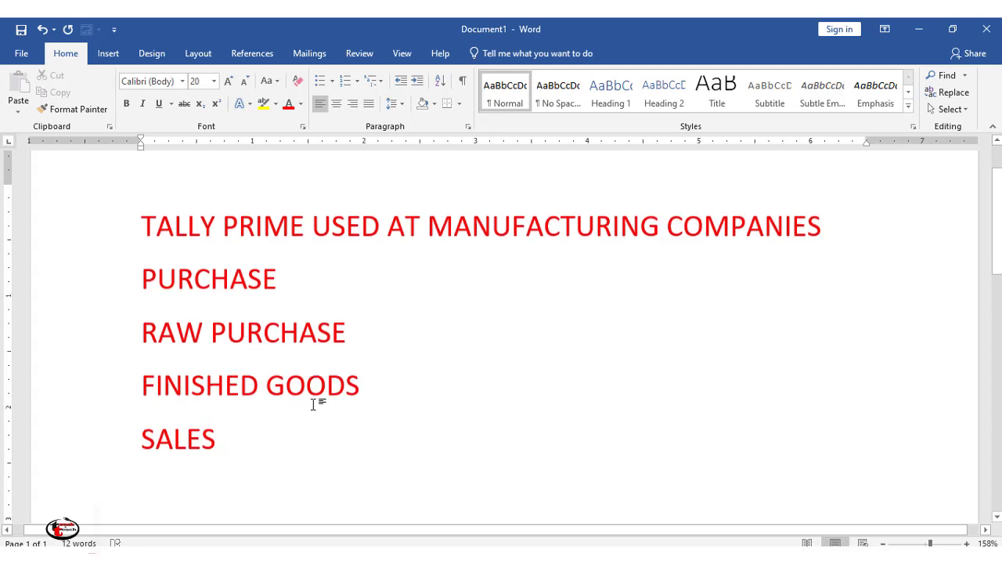
pyautogui.scroll(1, 314, 404)
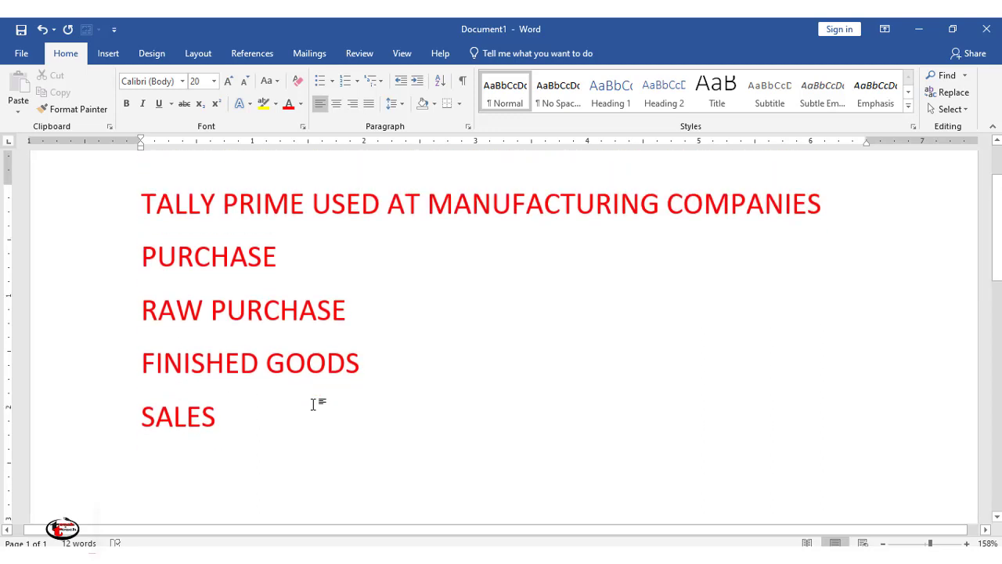
pyautogui.click(365, 309)
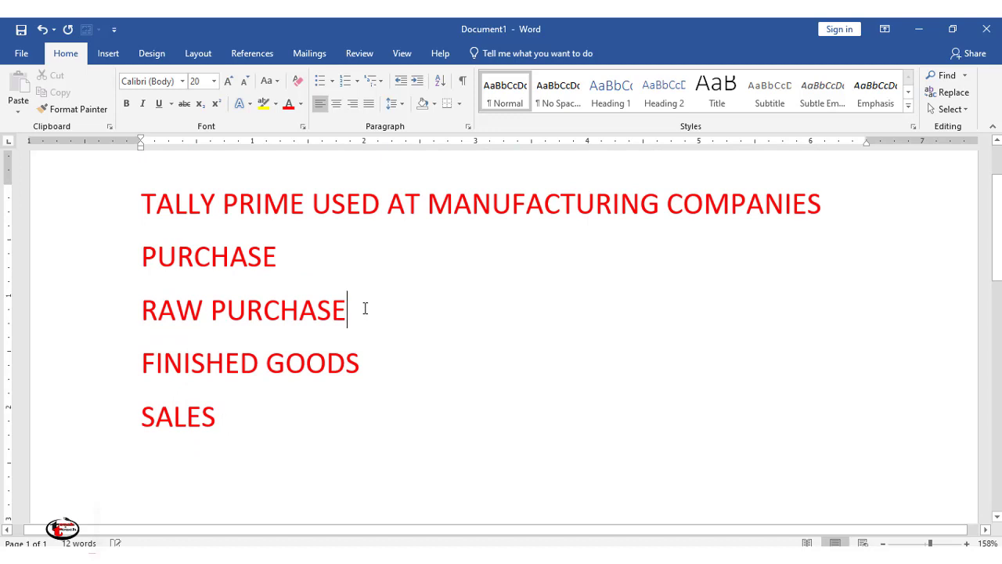
pyautogui.click(370, 367)
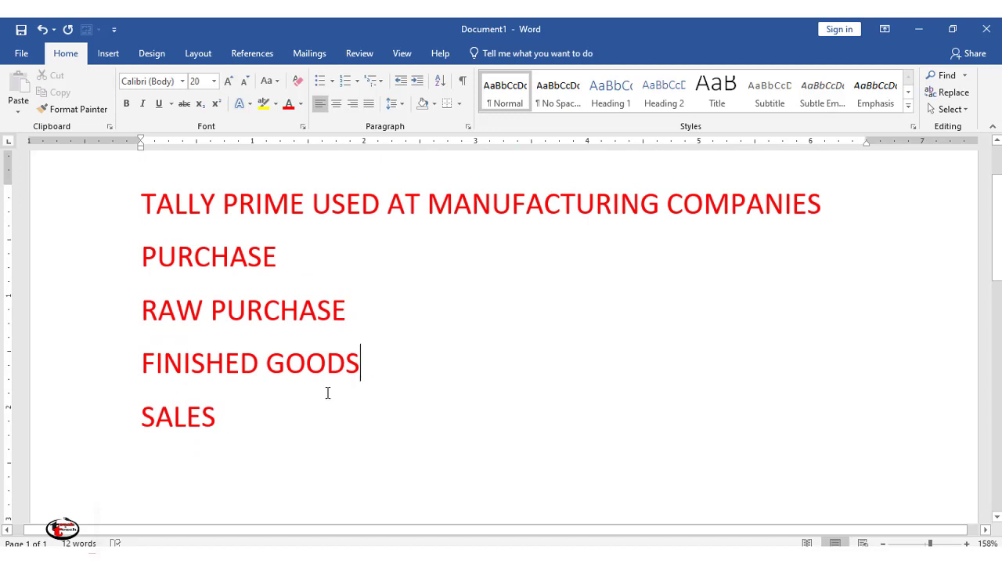
pyautogui.click(243, 419)
# Add the line "ADDITIONAL COST – WAGES, TRANSPORT" below RAW PURCHASE, and switch to TallyPrime.
pyautogui.click(364, 309)
pyautogui.press('Return')
pyautogui.write('ADDITIO')
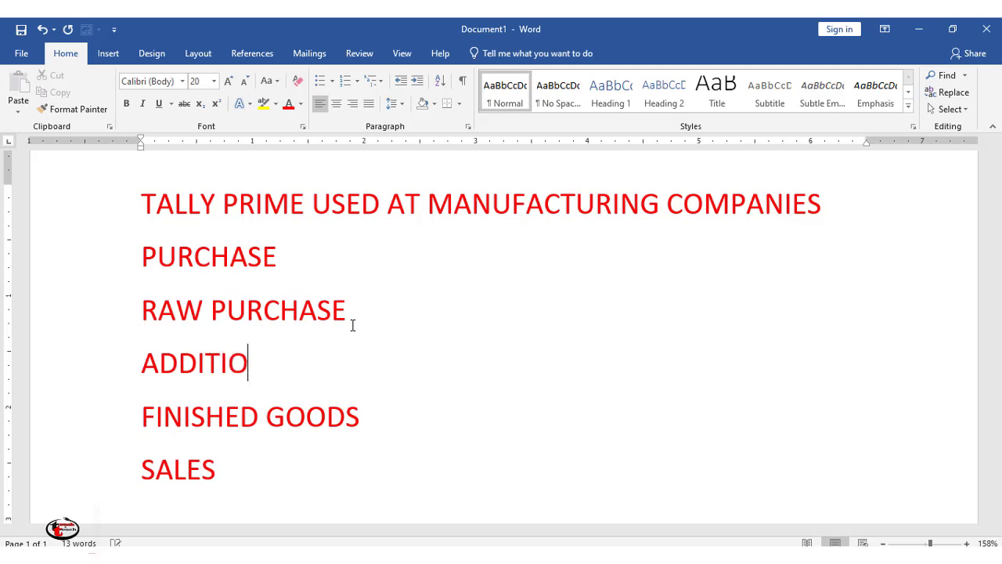
pyautogui.write('NAL COST - ')
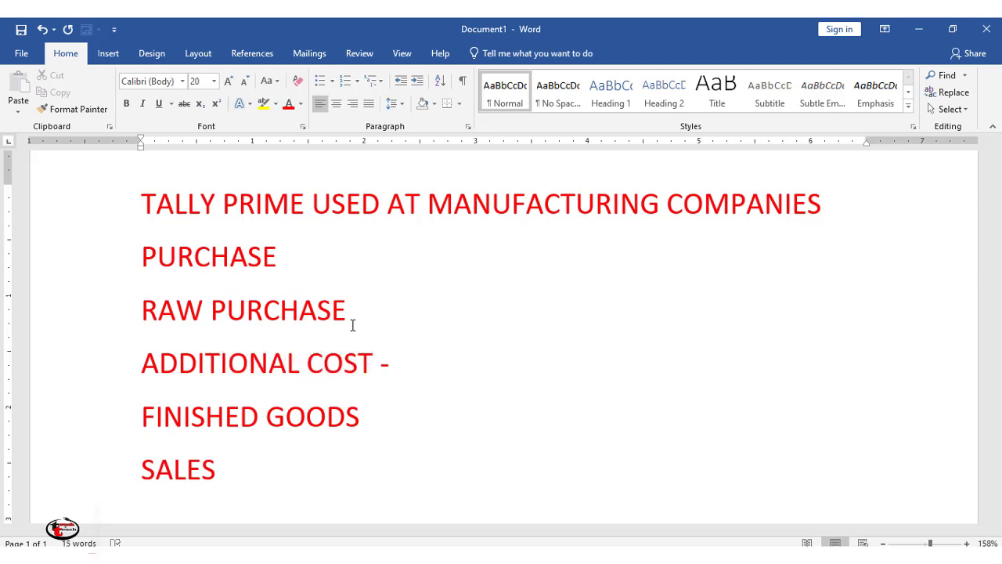
pyautogui.write('WAGES,')
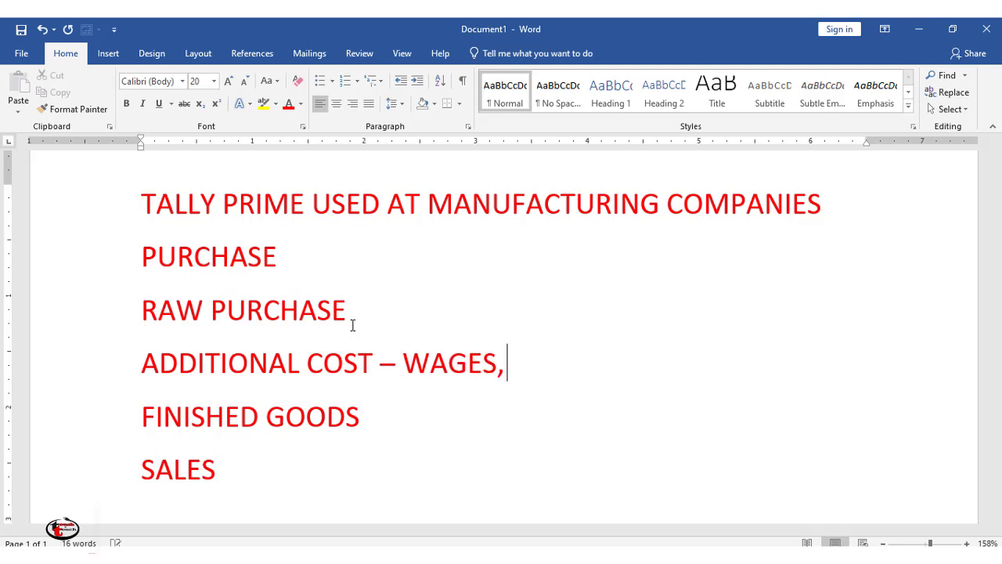
pyautogui.write(' TRANSPORT')
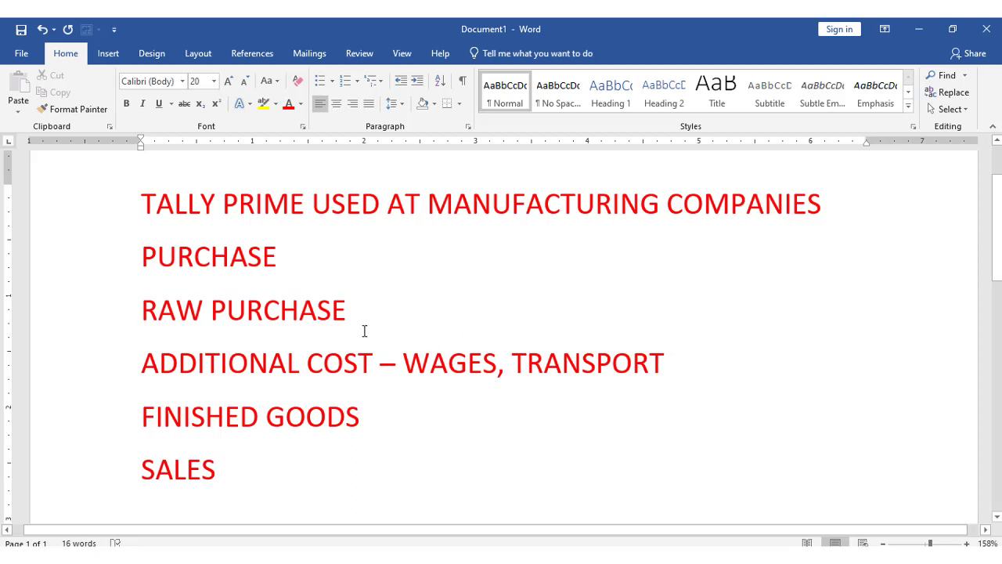
pyautogui.scroll(-3, 364, 330)
pyautogui.scroll(3, 364, 330)
pyautogui.hotkey('alt', 'Tab')
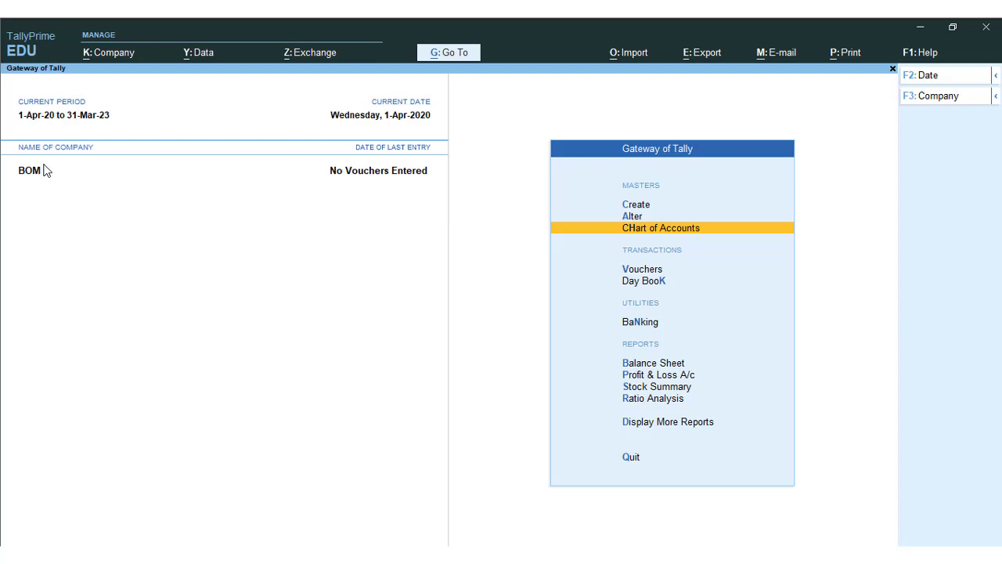
# Try to create a new voucher type named BOM.
pyautogui.press('Up')
pyautogui.press('Up')
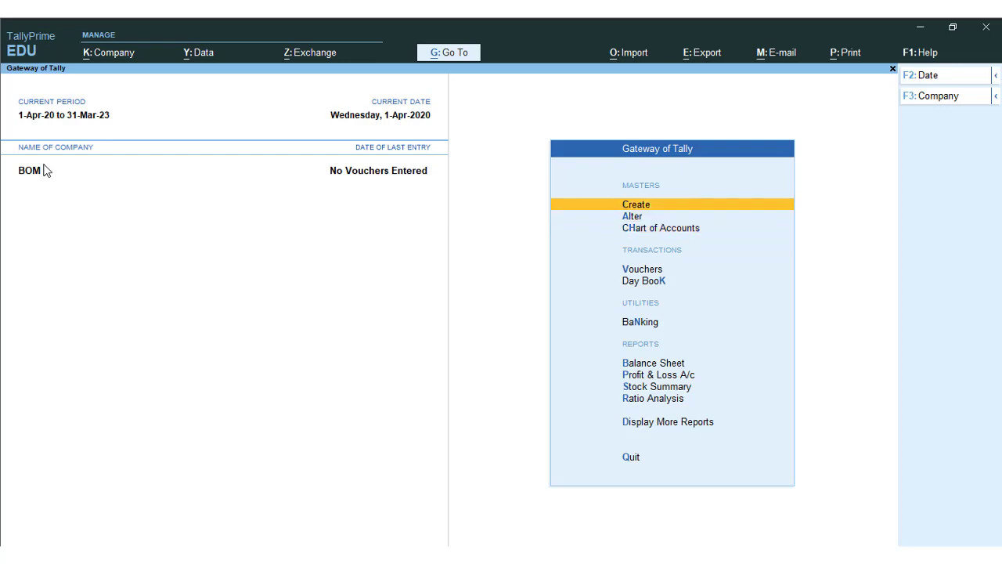
pyautogui.press('Return')
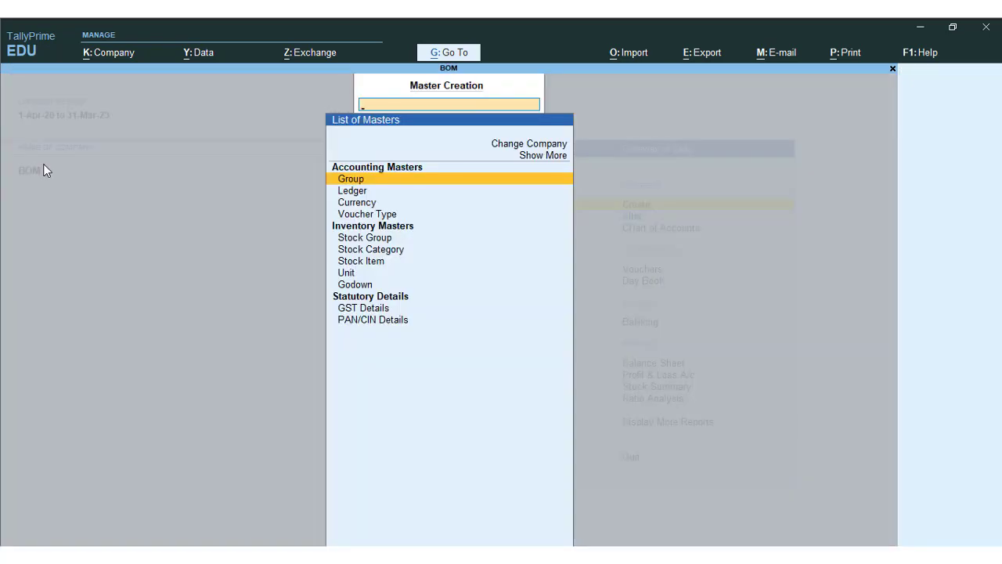
pyautogui.press('Down')
pyautogui.press('Down')
pyautogui.press('Down')
pyautogui.press('Return')
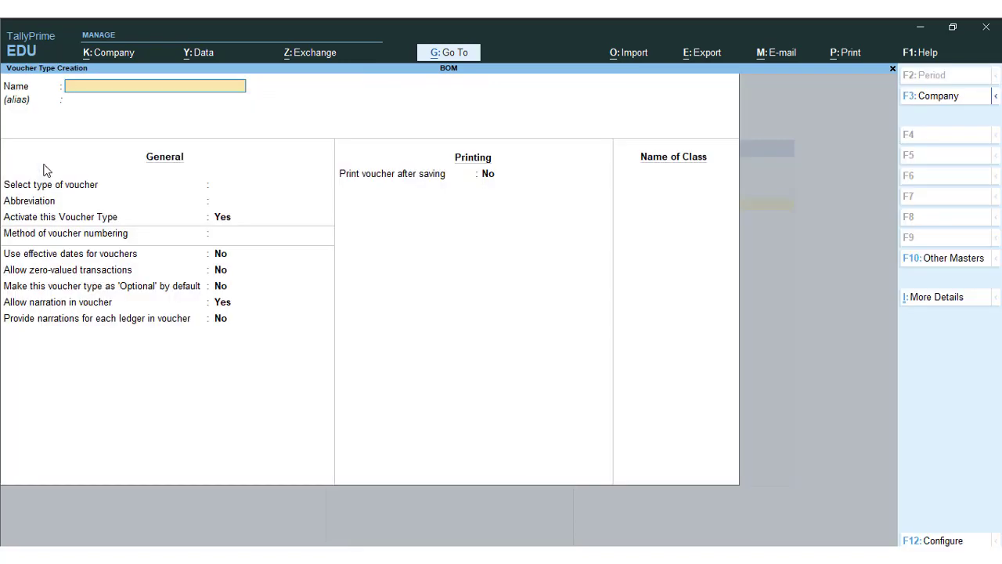
pyautogui.write('BOM')
pyautogui.press('Return')
pyautogui.press('Return')
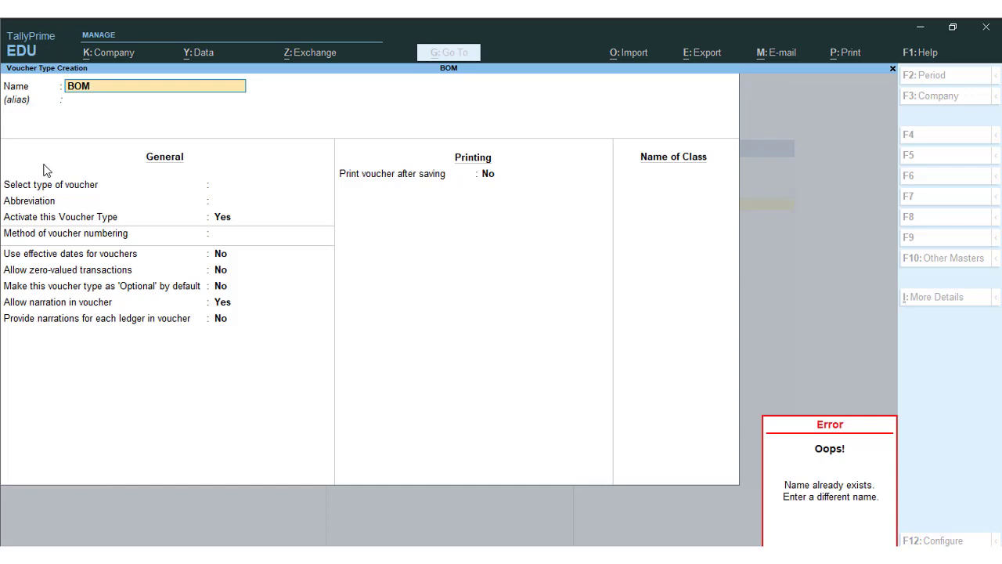
pyautogui.press('BackSpace')
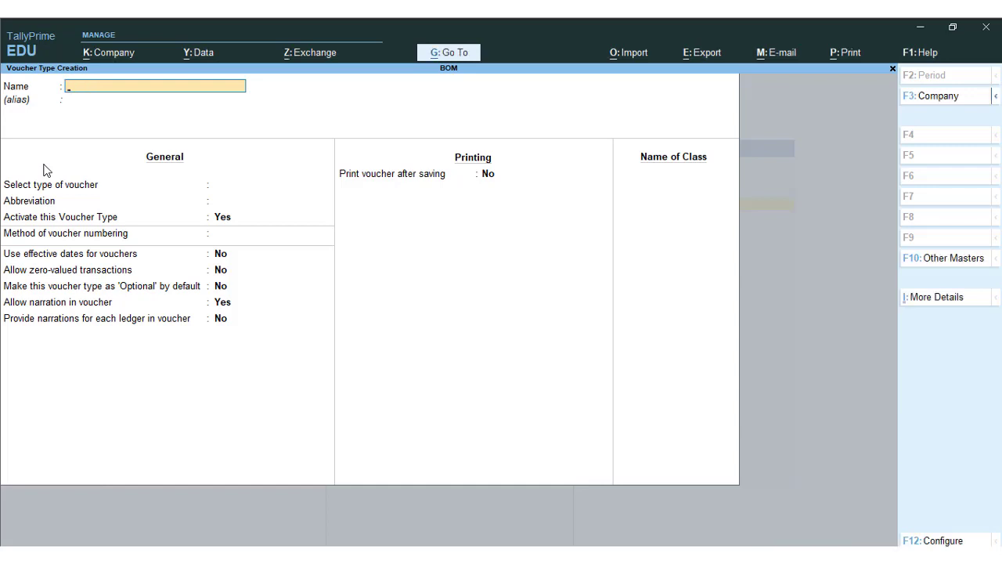
pyautogui.press('Escape')
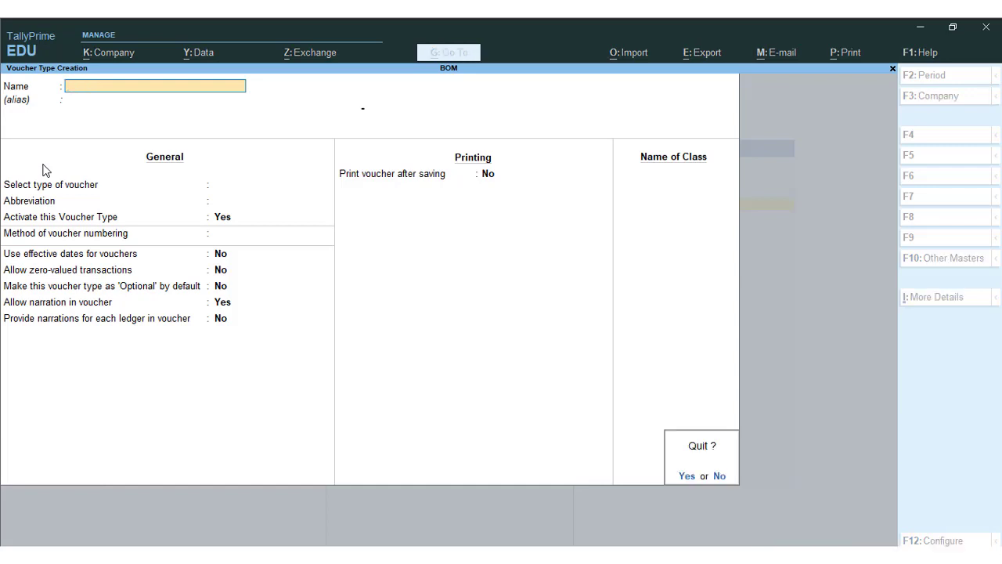
pyautogui.press('y')
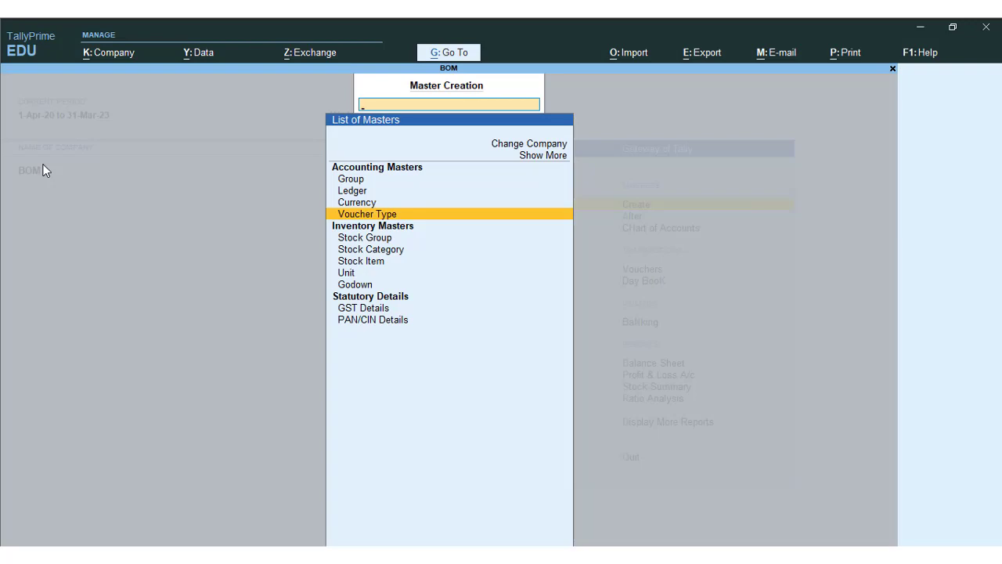
pyautogui.press('Escape')
# Open the existing BOM voucher type for alteration.
pyautogui.press('Down')
pyautogui.press('Return')
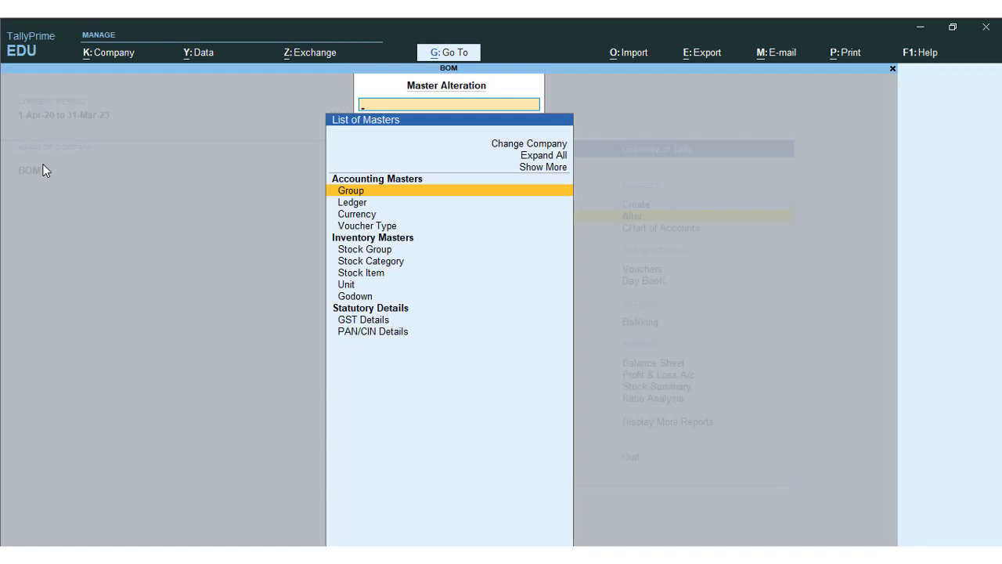
pyautogui.write('VOUCHER')
pyautogui.press('Return')
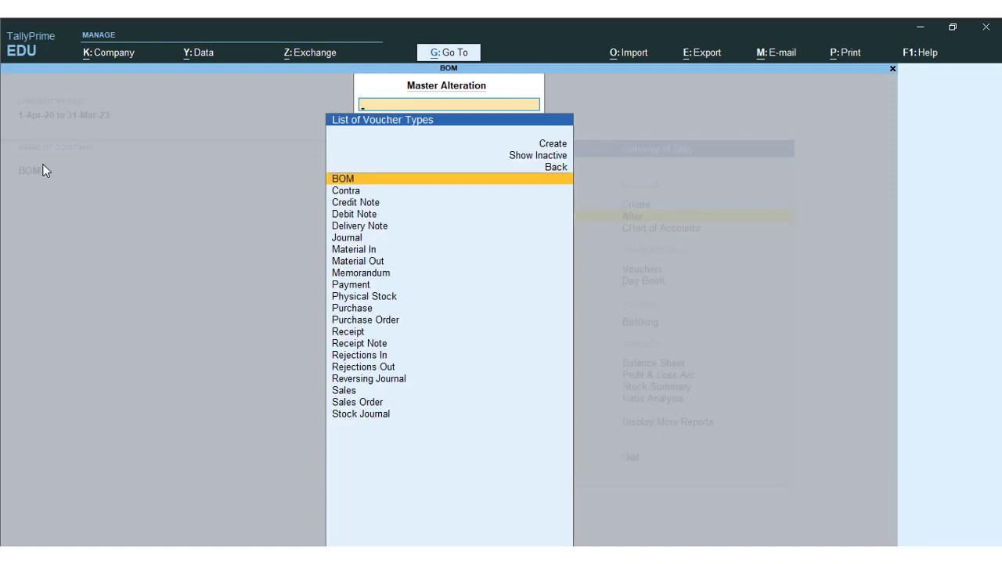
pyautogui.press('Return')
# Review the BOM voucher type's settings through Use as a Manufacturing Journal, accept them and return to the Gateway of Tally.
pyautogui.press('Return')
pyautogui.press('Return')
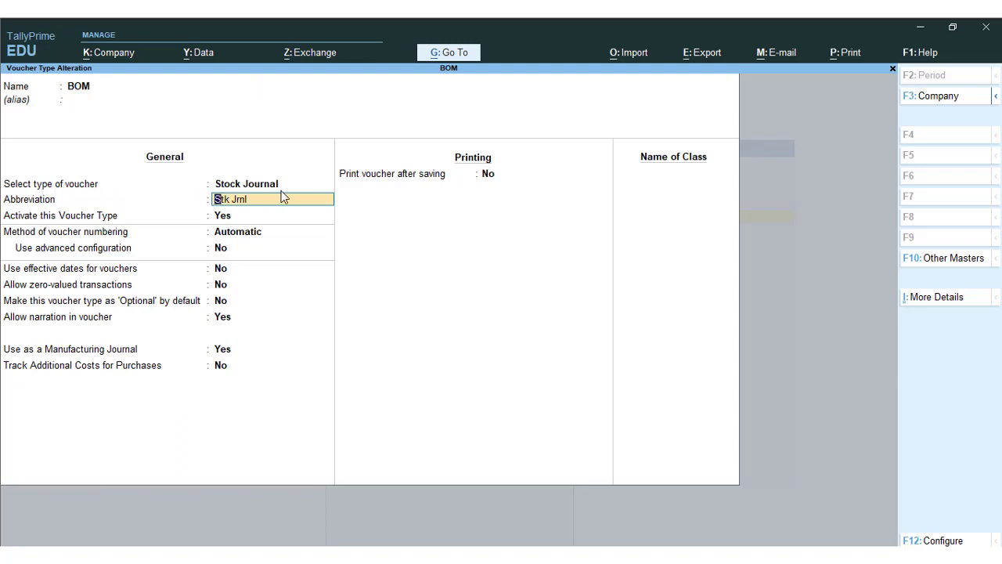
pyautogui.press('Return')
pyautogui.press('Return')
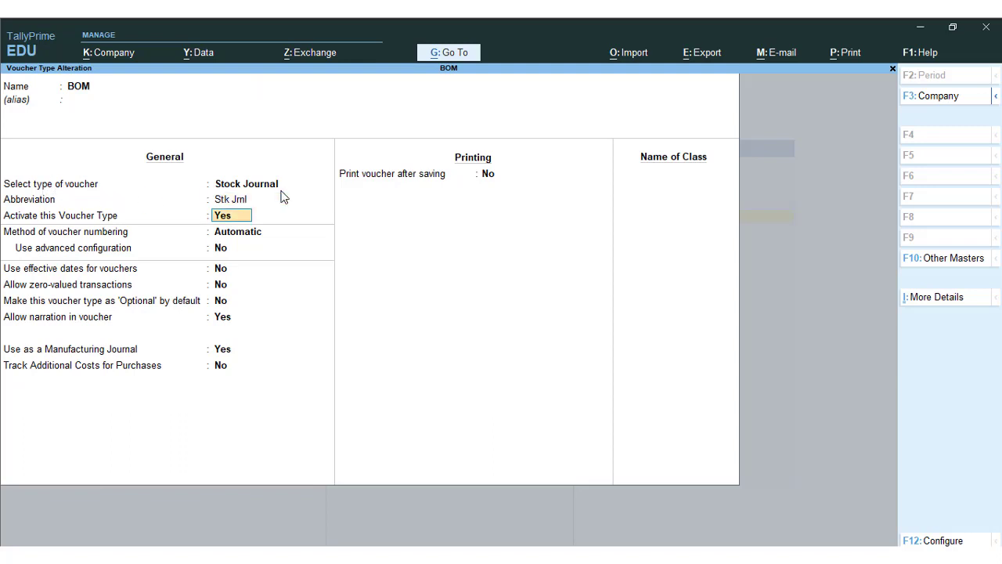
pyautogui.press('Return')
pyautogui.press('Return')
pyautogui.press('Return')
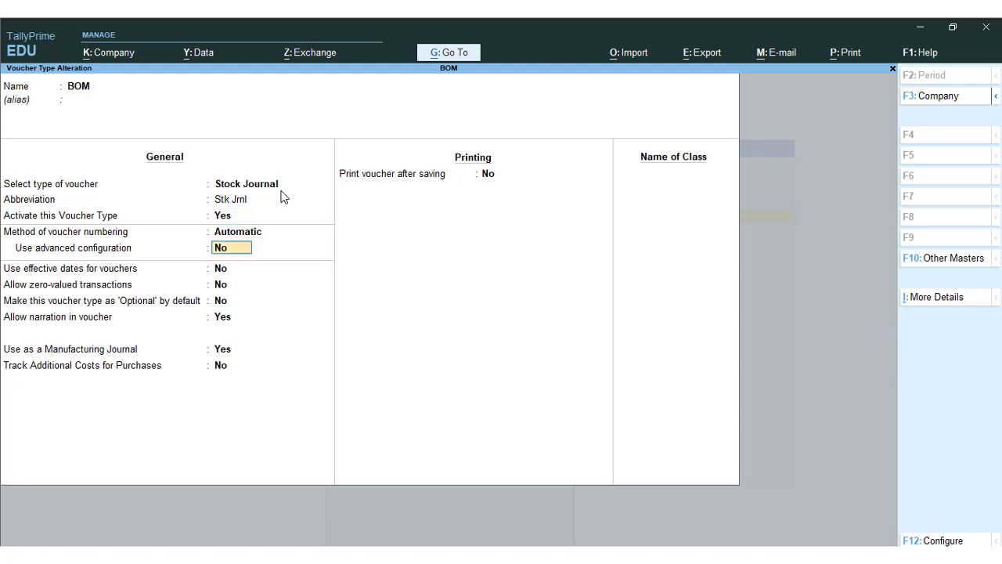
pyautogui.press('Return')
pyautogui.press('Return')
pyautogui.press('Return')
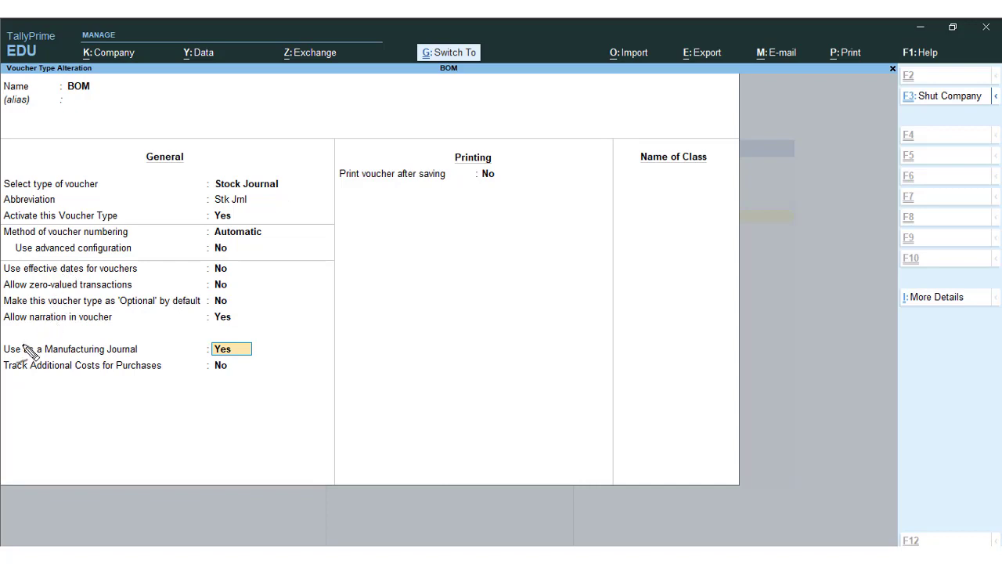
pyautogui.moveTo(4, 358); pyautogui.dragTo(262, 359)
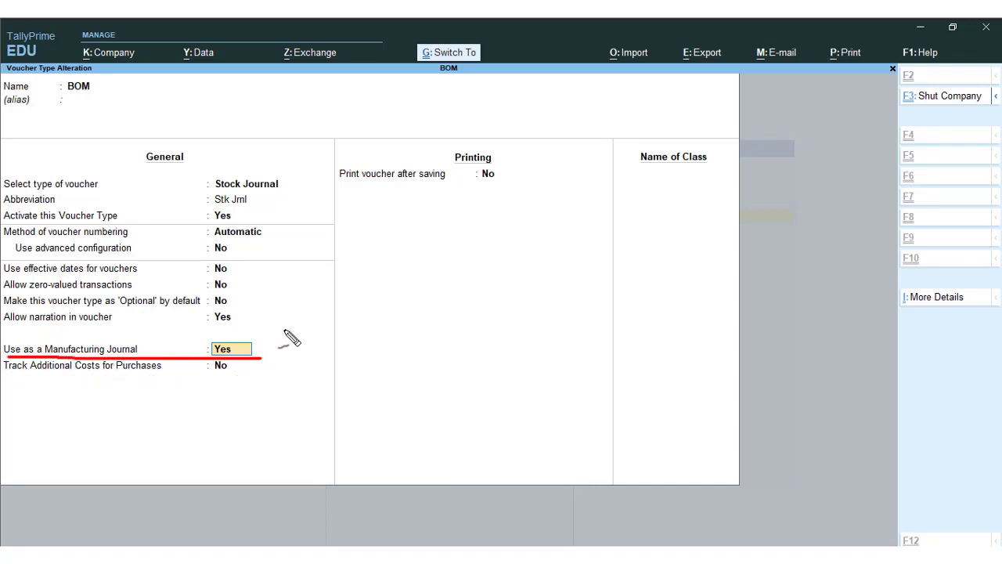
pyautogui.press('Escape')
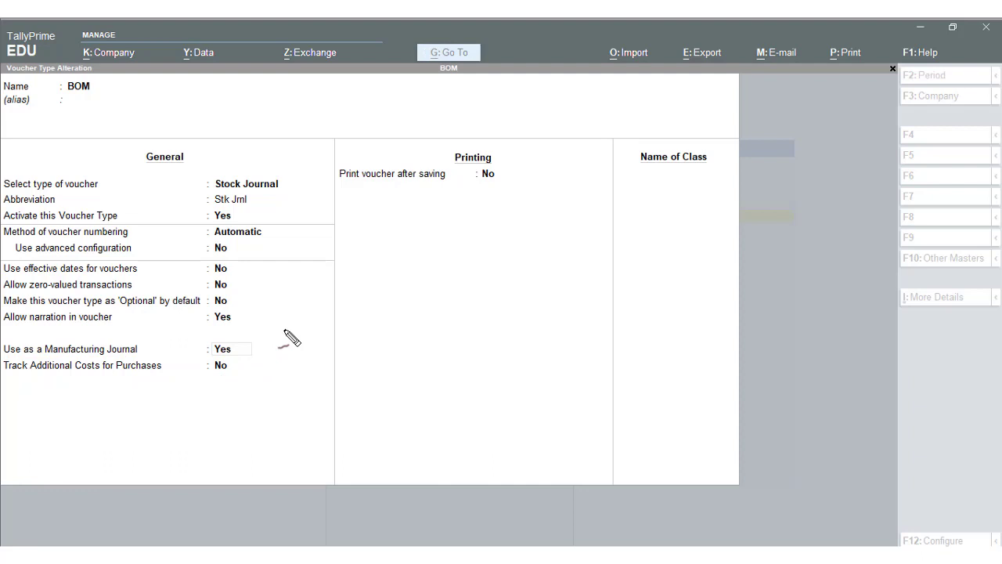
pyautogui.press('Escape')
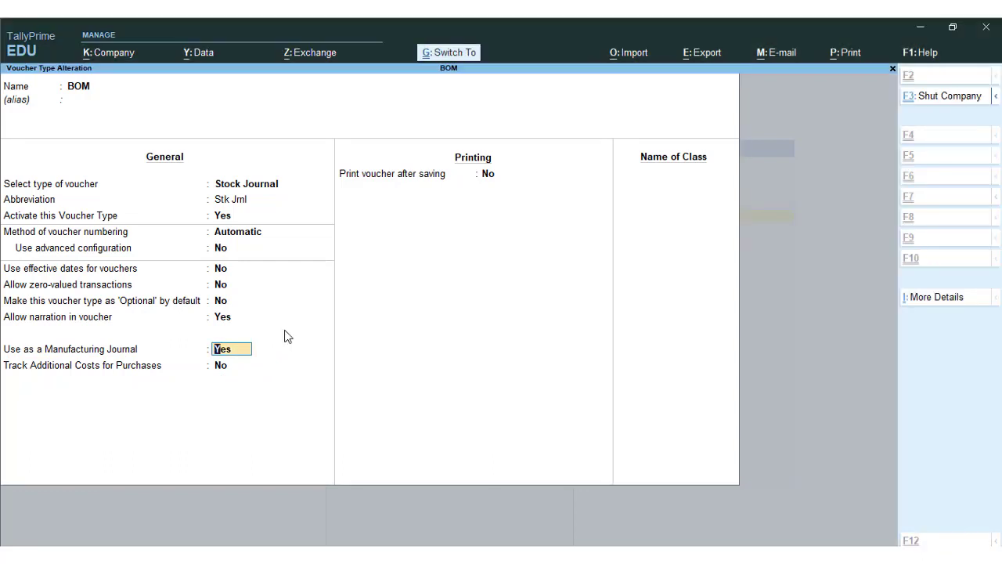
pyautogui.hotkey('ctrl', 'a')
pyautogui.press('Escape')
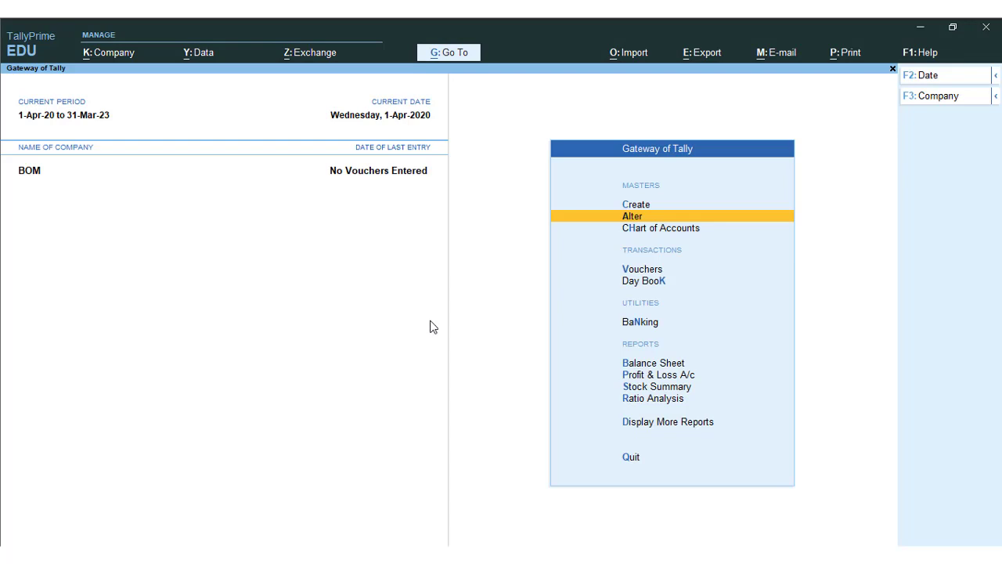
# Start a new Purchase voucher, leaving the supplier invoice number and date blank.
pyautogui.press('Down')
pyautogui.press('Down')
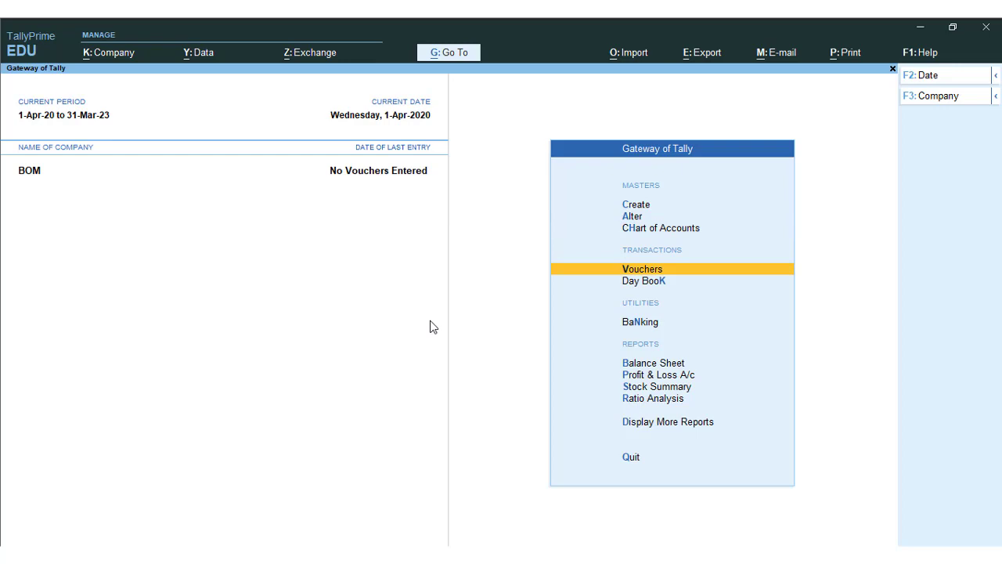
pyautogui.press('Return')
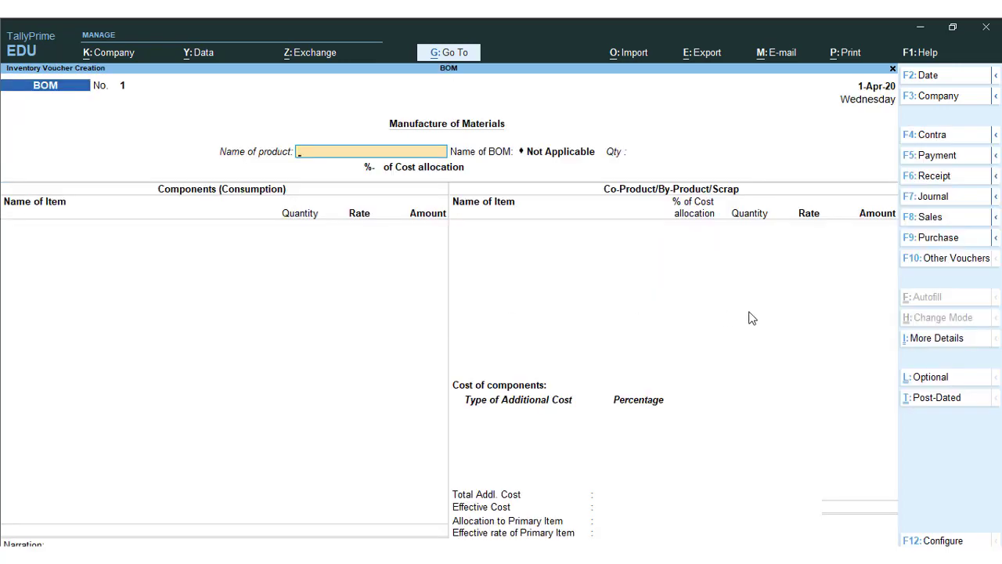
pyautogui.click(931, 238)
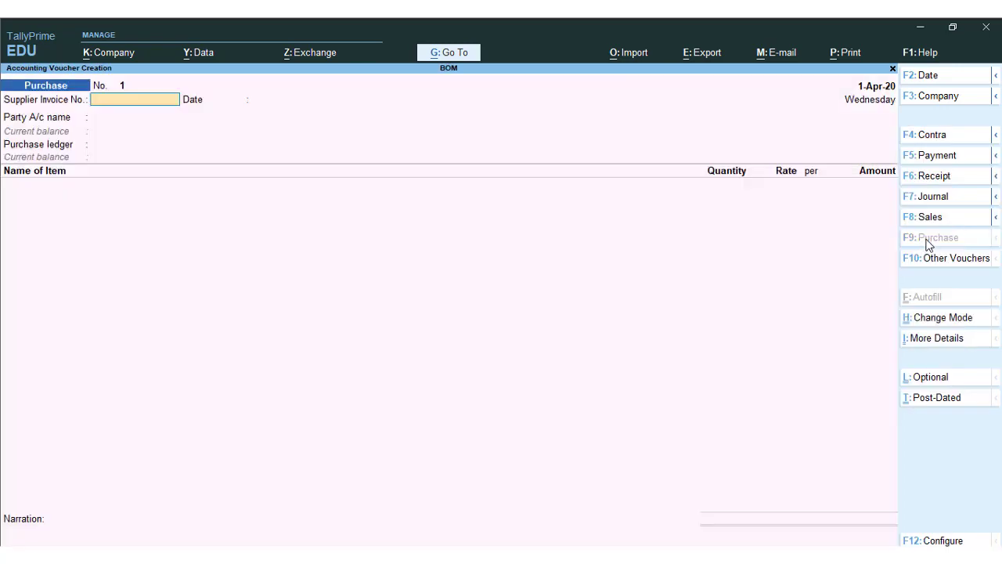
pyautogui.press('Return')
pyautogui.press('Return')
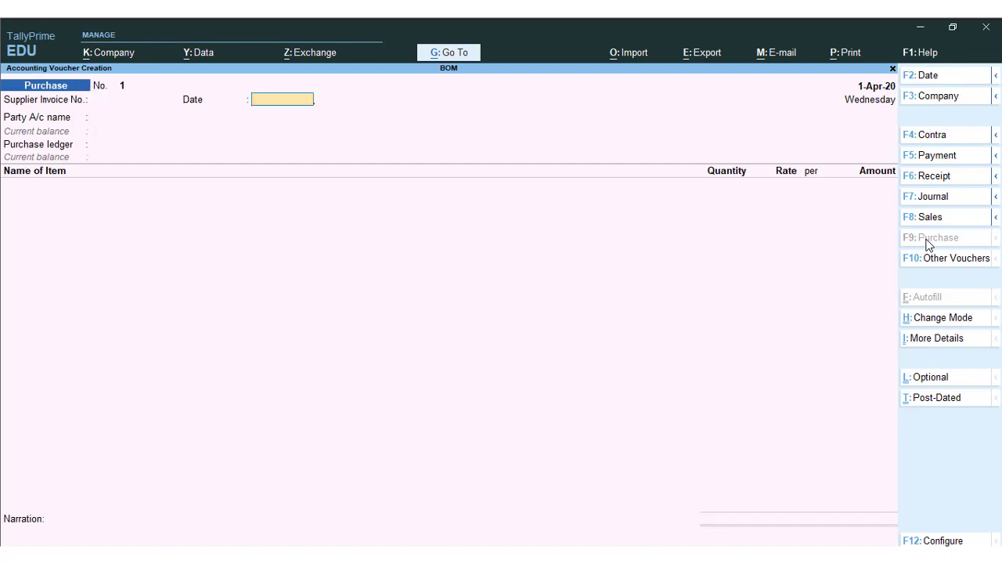
pyautogui.press('Return')
pyautogui.press('Escape')
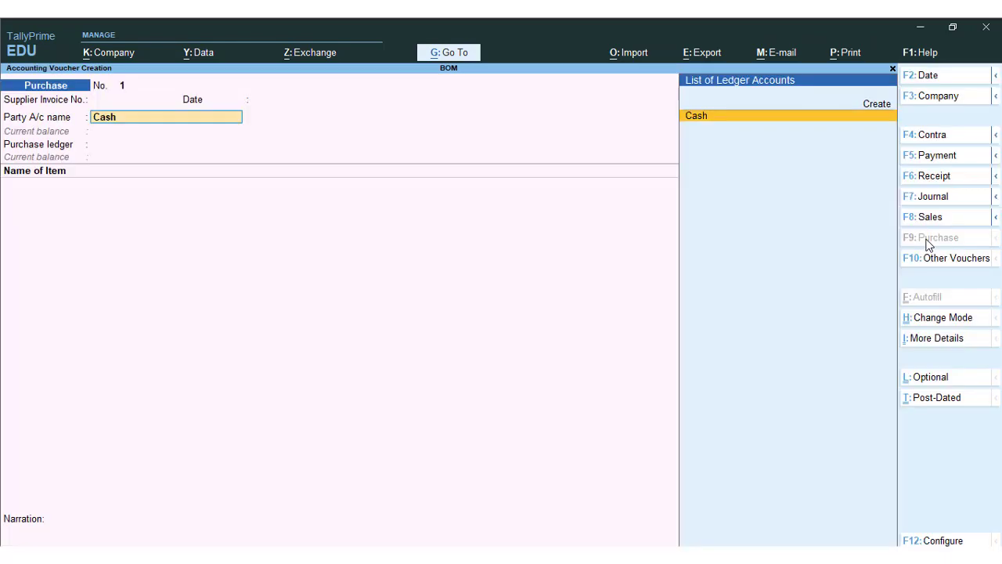
# Create a SUPPLIER ledger under Sundry Creditors as the voucher's party account, keeping the remaining defaults.
pyautogui.hotkey('alt', 'c')
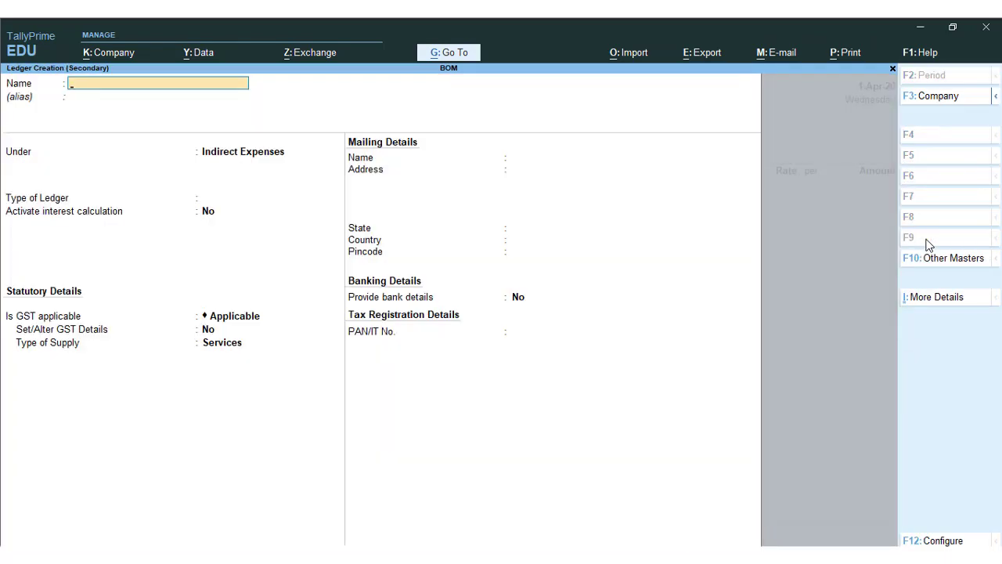
pyautogui.write('SUPPLIER')
pyautogui.press('Return')
pyautogui.write('SUNDRY CRED')
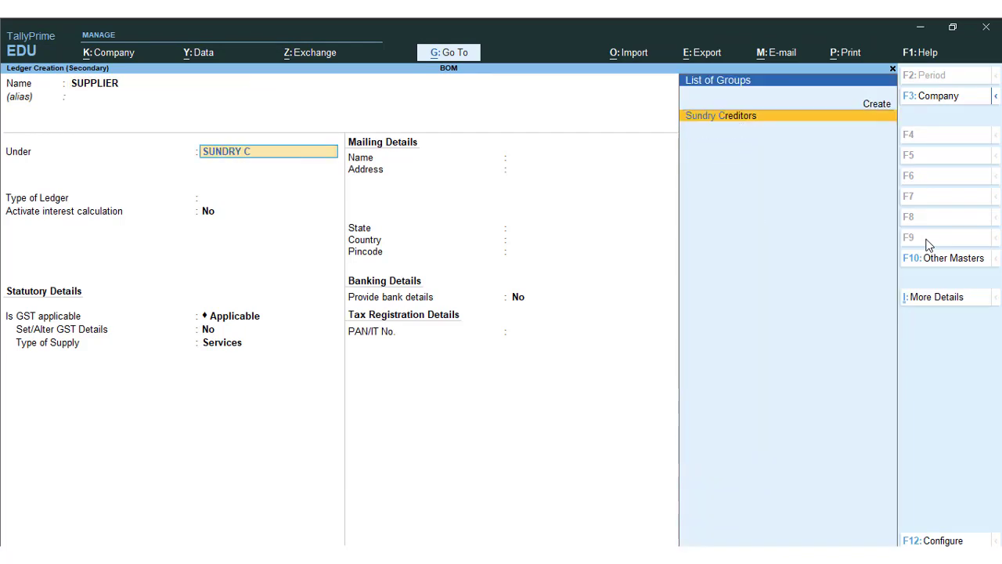
pyautogui.press('Return')
pyautogui.press('Return')
pyautogui.press('Return')
pyautogui.press('Return')
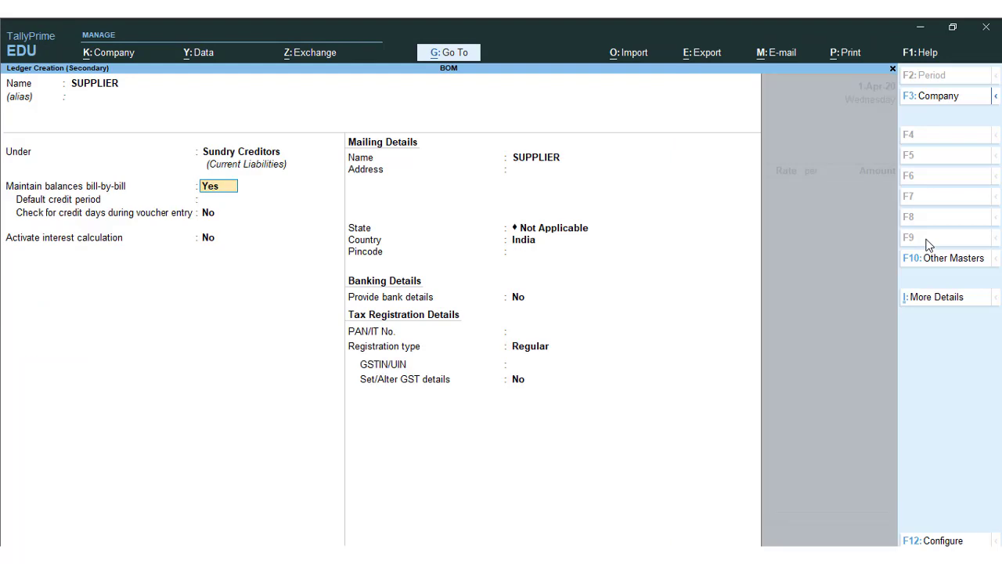
pyautogui.press('ctrl')
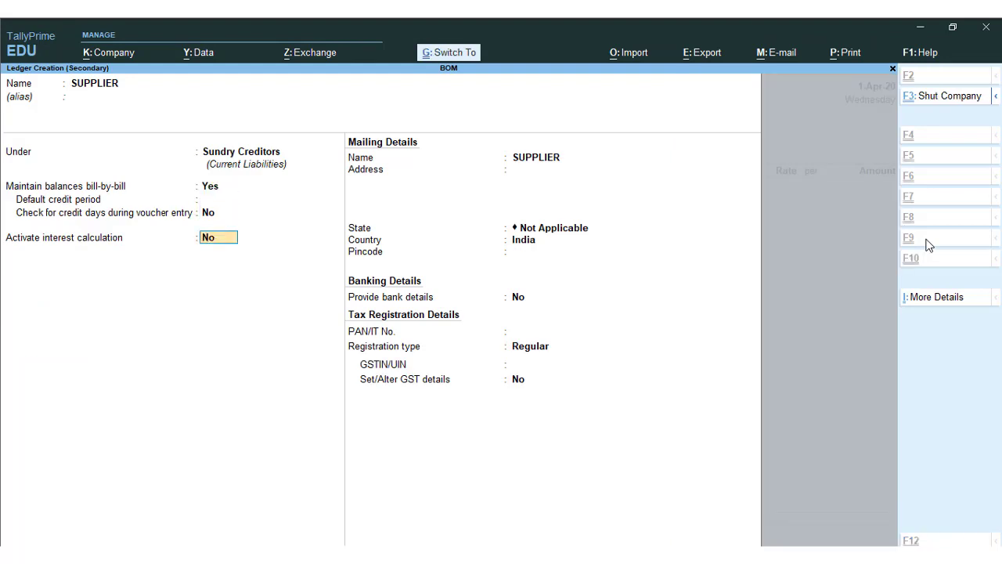
pyautogui.hotkey('ctrl', 'a')
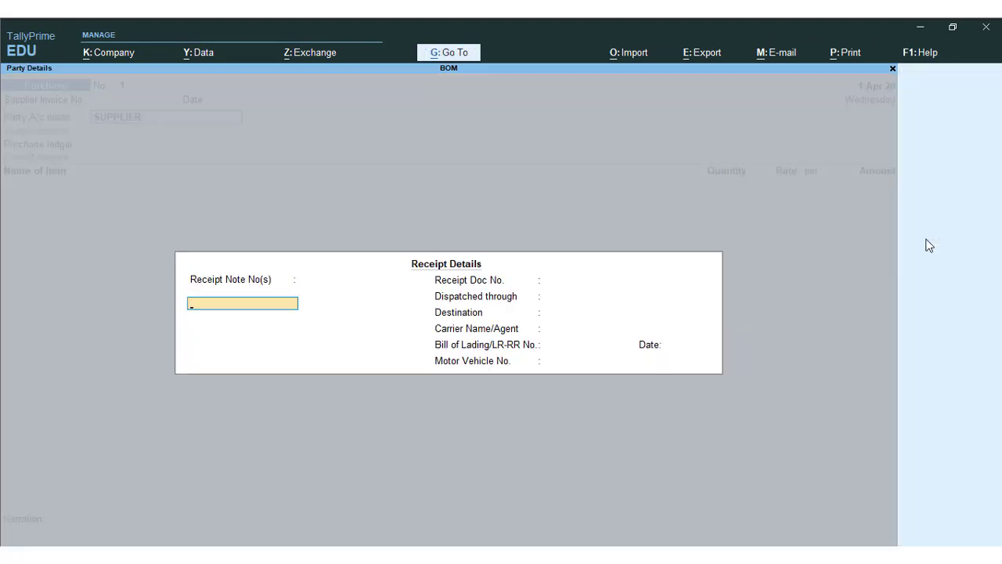
# Leave the purchase voucher's receipt details blank and accept the default party details for SUPPLIER.
pyautogui.press('Return')
pyautogui.press('Return')
pyautogui.press('Return')
pyautogui.press('Return')
pyautogui.press('Return')
pyautogui.press('Return')
pyautogui.press('Return')
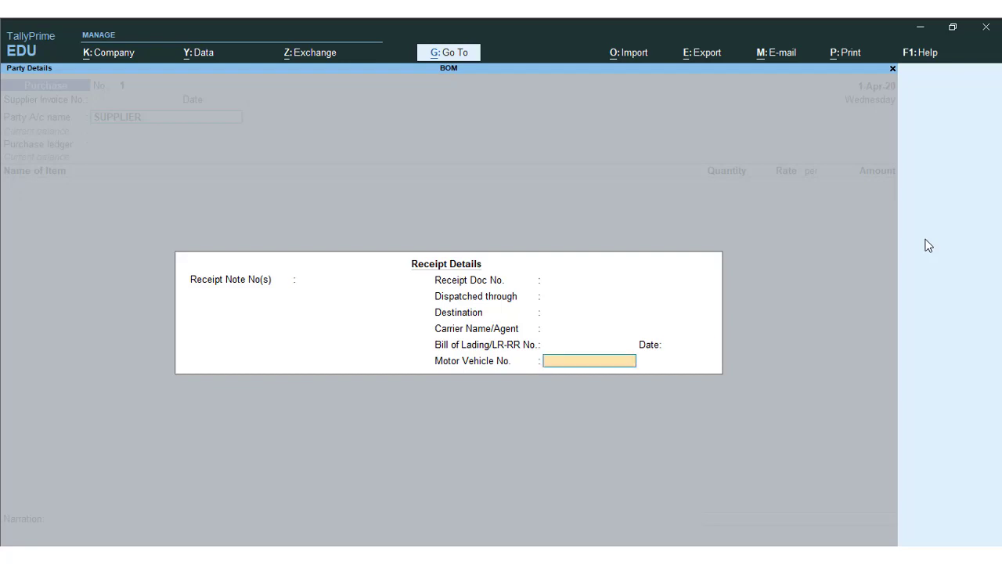
pyautogui.press('Return')
pyautogui.press('Return')
pyautogui.press('ctrl')
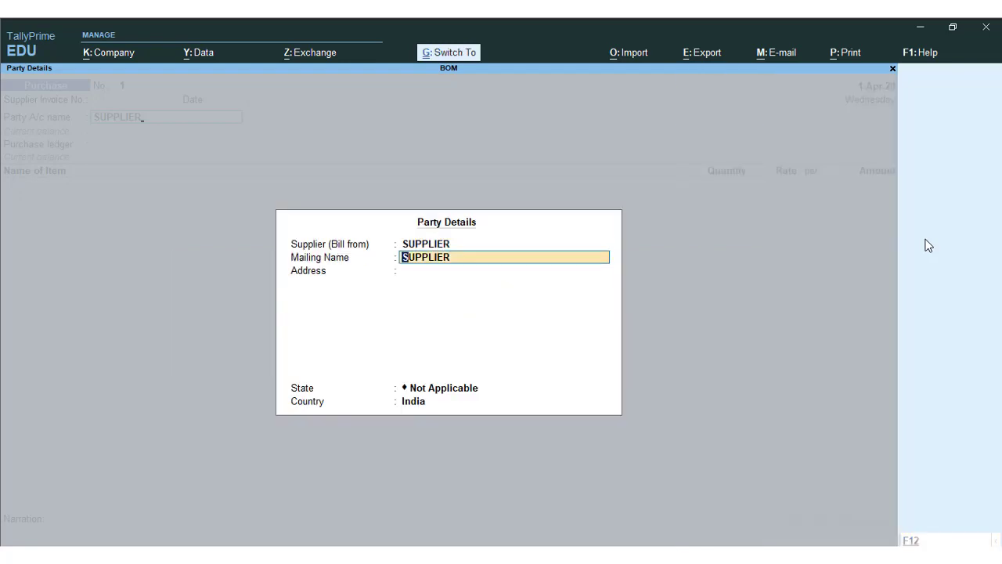
pyautogui.hotkey('ctrl', 'a')
# Create a PURCHASE ledger under Purchase Accounts for the voucher, keeping the default ledger type and interest setting.
pyautogui.press('alt')
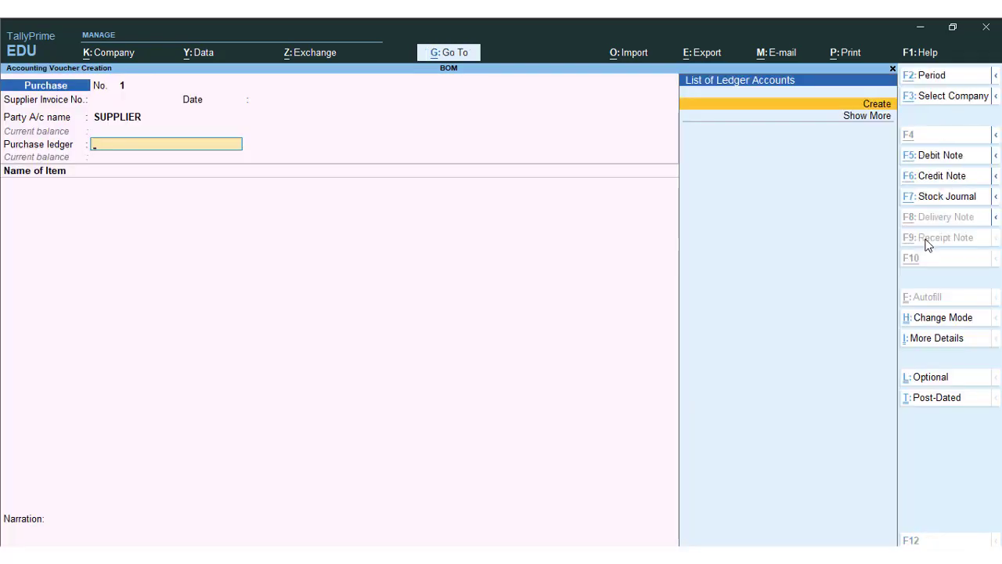
pyautogui.hotkey('alt', 'c')
pyautogui.write('PURCAS')
pyautogui.press('BackSpace')
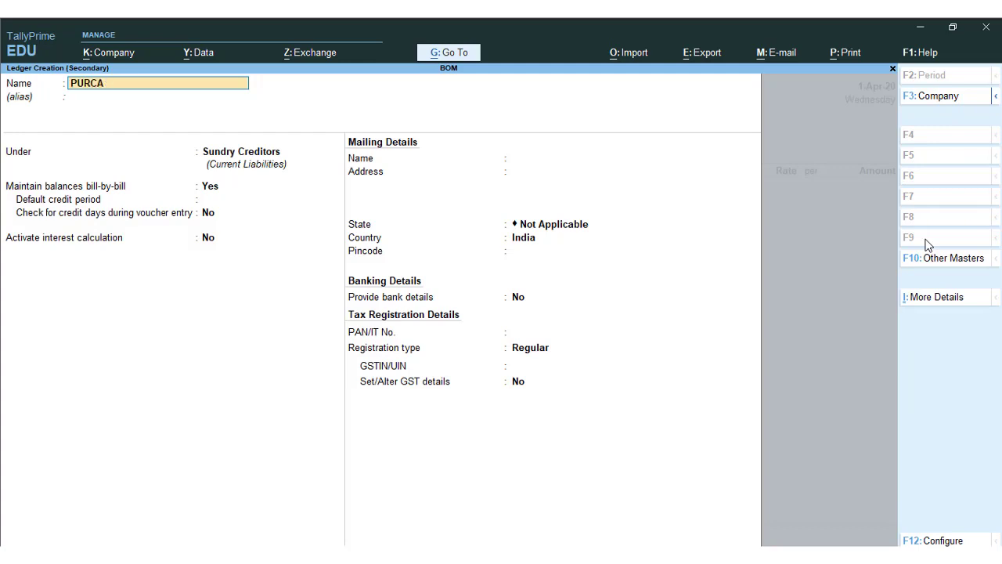
pyautogui.write('HASE')
pyautogui.press('Return')
pyautogui.write('PURCHASE')
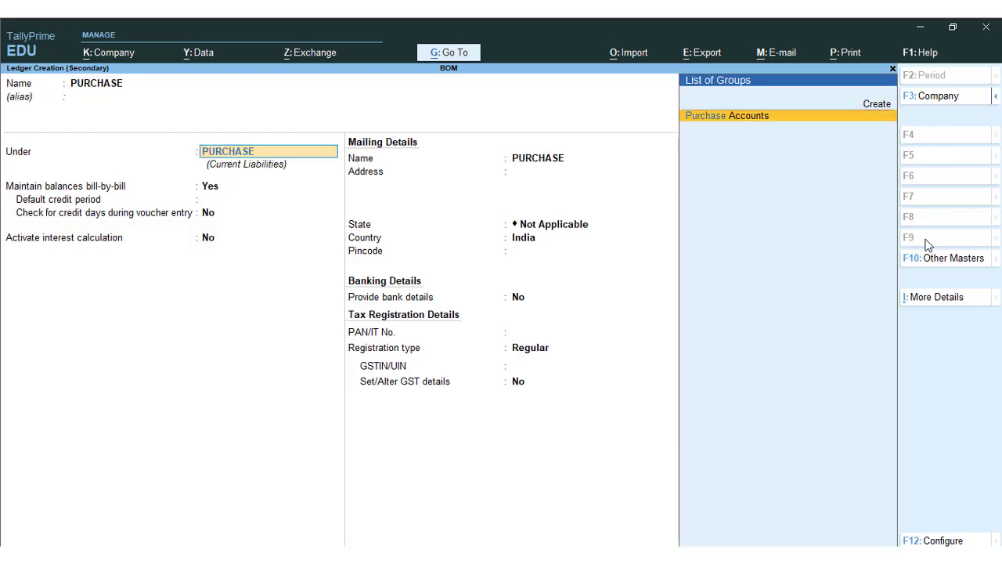
pyautogui.press('Return')
pyautogui.press('Return')
pyautogui.press('Return')
pyautogui.press('Return')
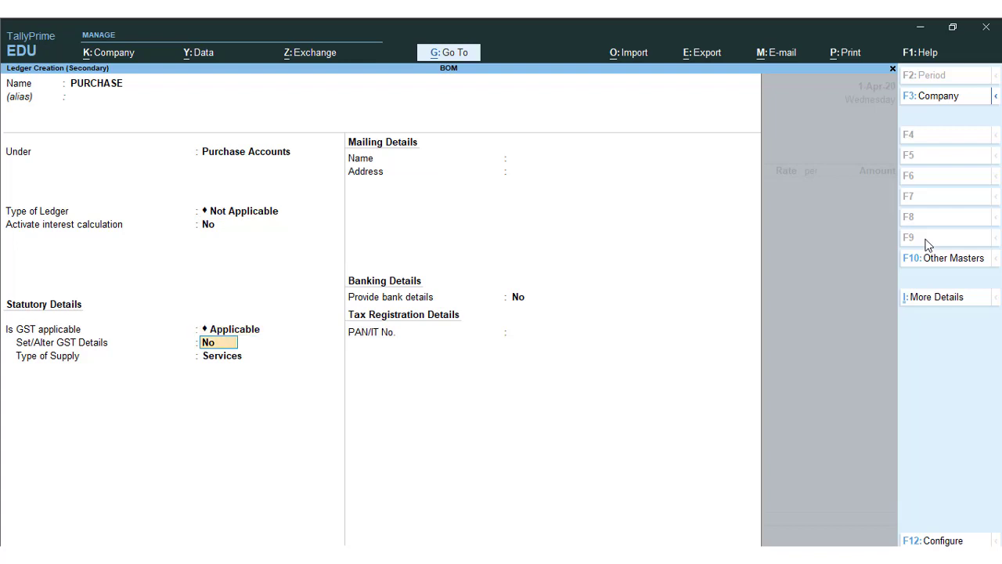
# Set GST to Not Applicable for the PURCHASE ledger and save it.
pyautogui.press('BackSpace')
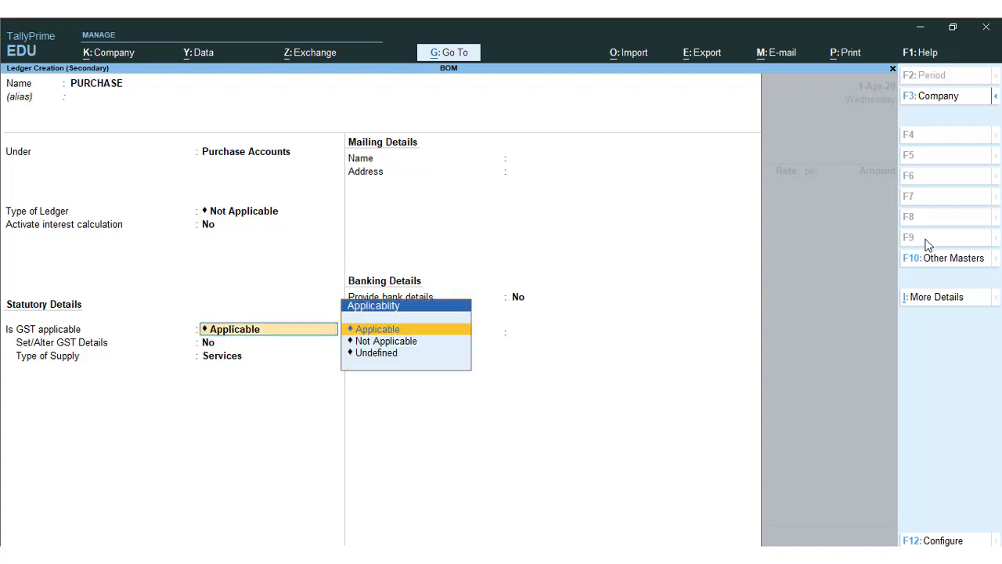
pyautogui.press('Down')
pyautogui.press('Return')
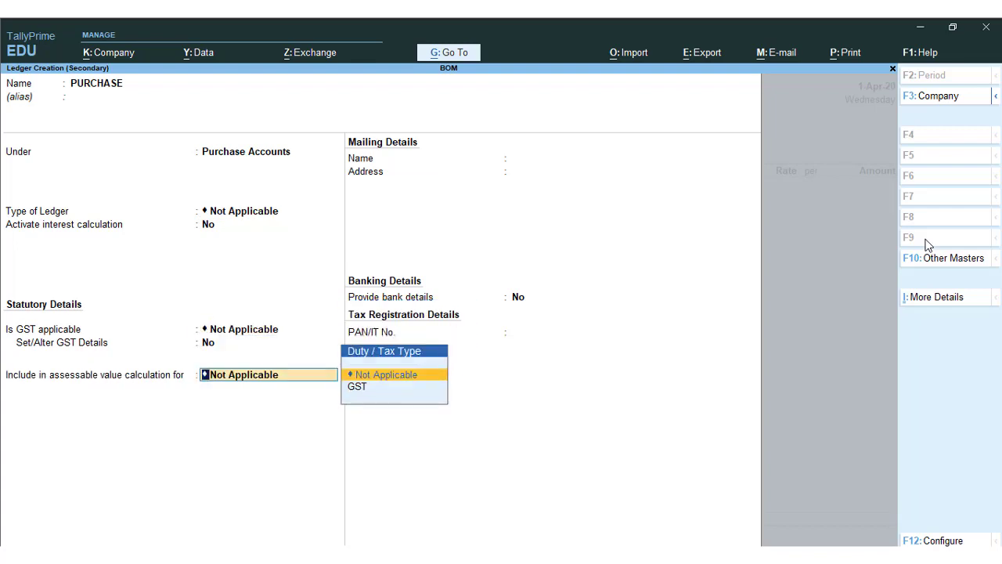
pyautogui.press('ctrl')
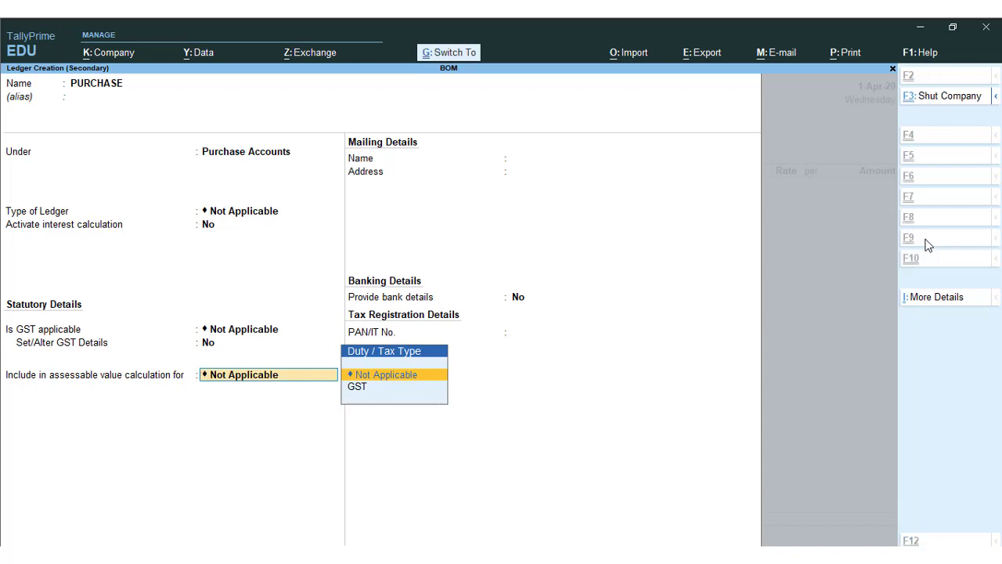
pyautogui.press('Return')
pyautogui.press('ctrl')
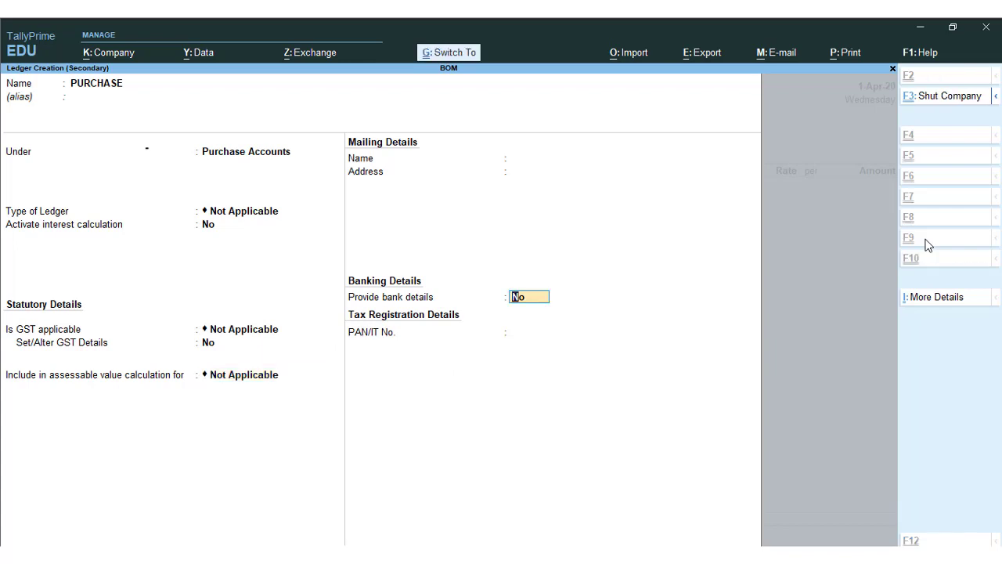
pyautogui.hotkey('ctrl', 'a')
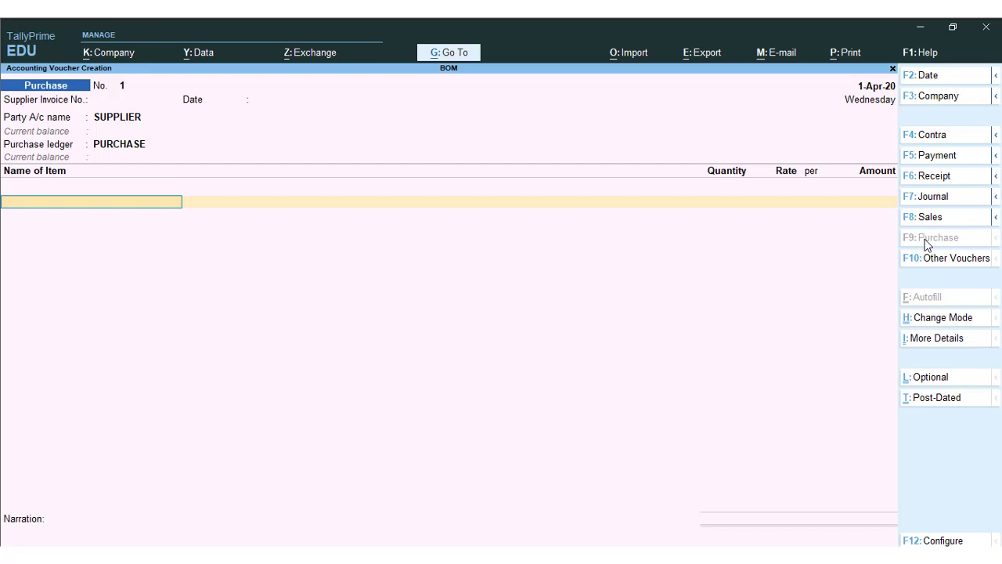
# Start a new stock item named PANT CLOTH under Primary from the voucher's item line.
pyautogui.hotkey('alt', 'c')
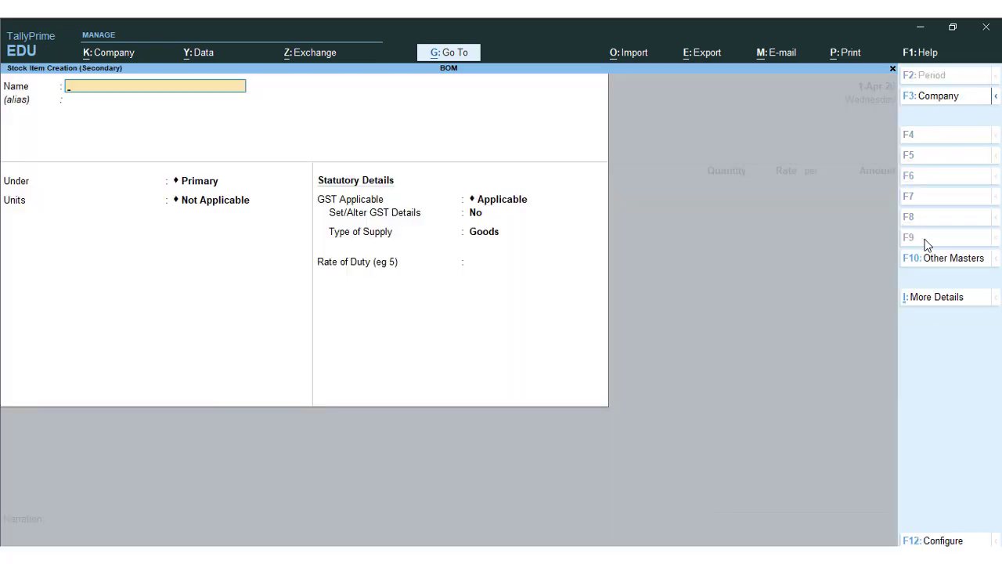
pyautogui.write('PANT CLOTH')
pyautogui.press('Return')
pyautogui.press('Return')
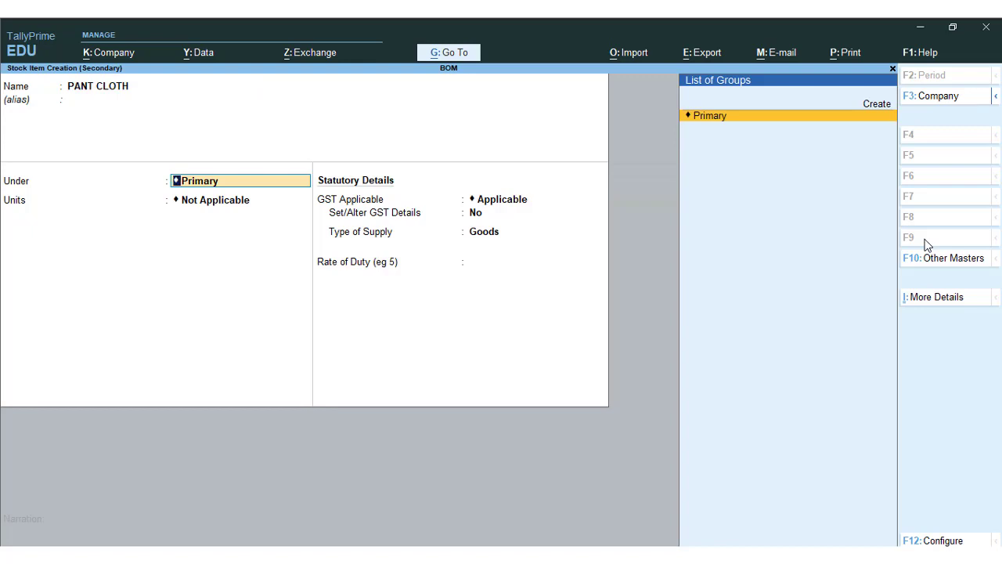
pyautogui.press('Return')
# Start a new simple unit for PANT CLOTH with symbol MTS and formal name METERS.
pyautogui.hotkey('alt', 'c')
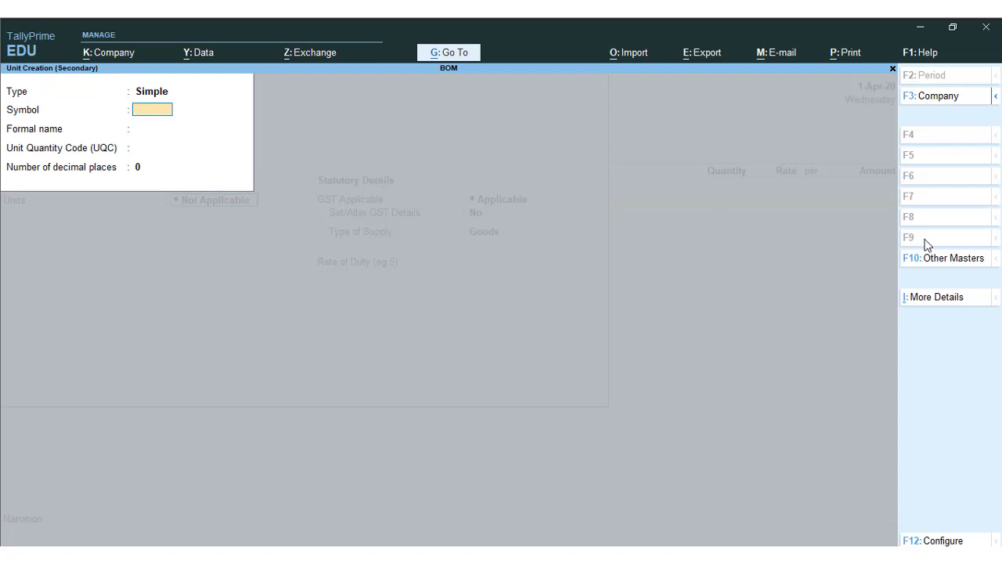
pyautogui.write('MTS')
pyautogui.press('Return')
pyautogui.write('ME')
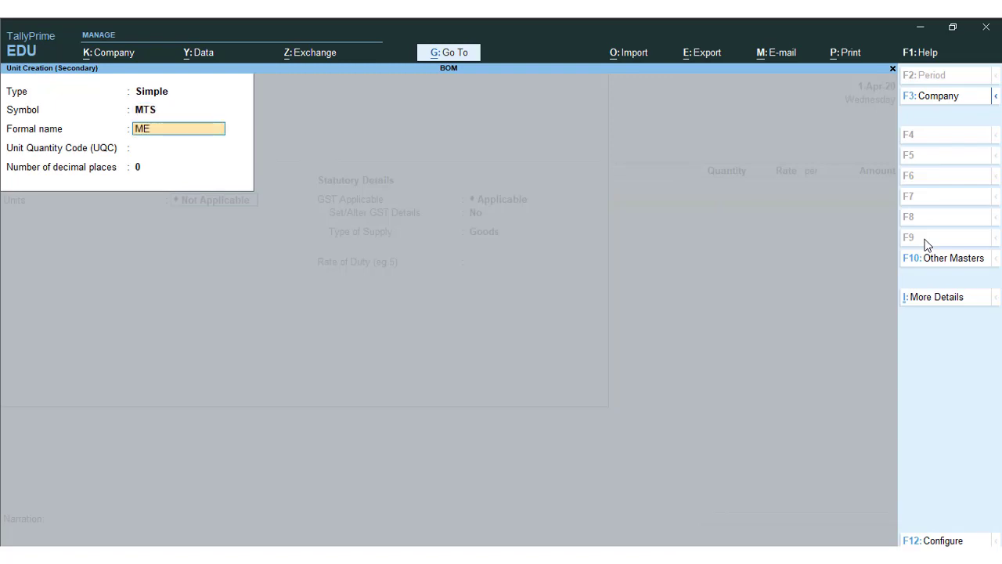
pyautogui.write('TERE')
pyautogui.press('BackSpace')
pyautogui.write('S')
pyautogui.press('Return')
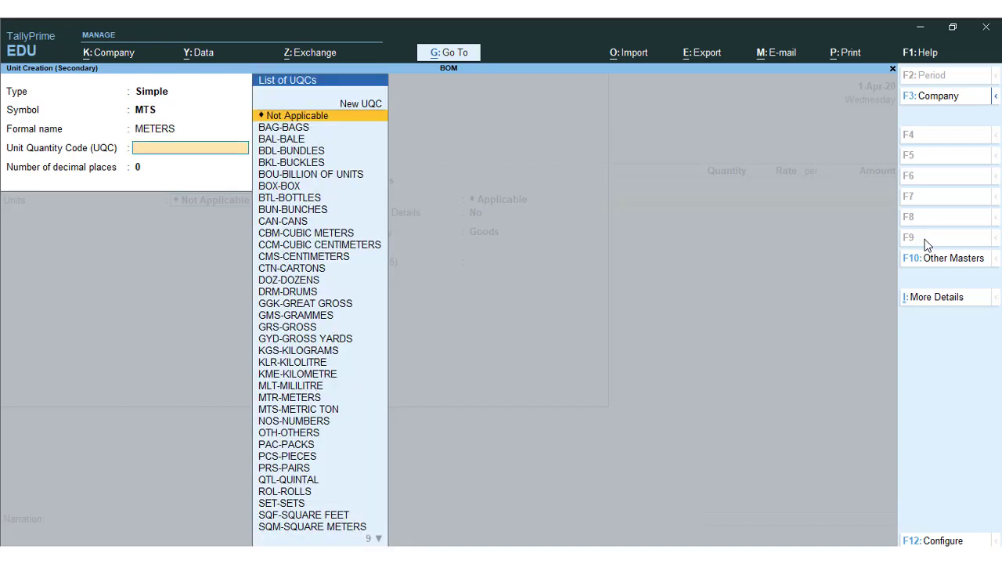
# Assign the unit quantity code MTR-METERS to the MTS unit.
pyautogui.write('MET')
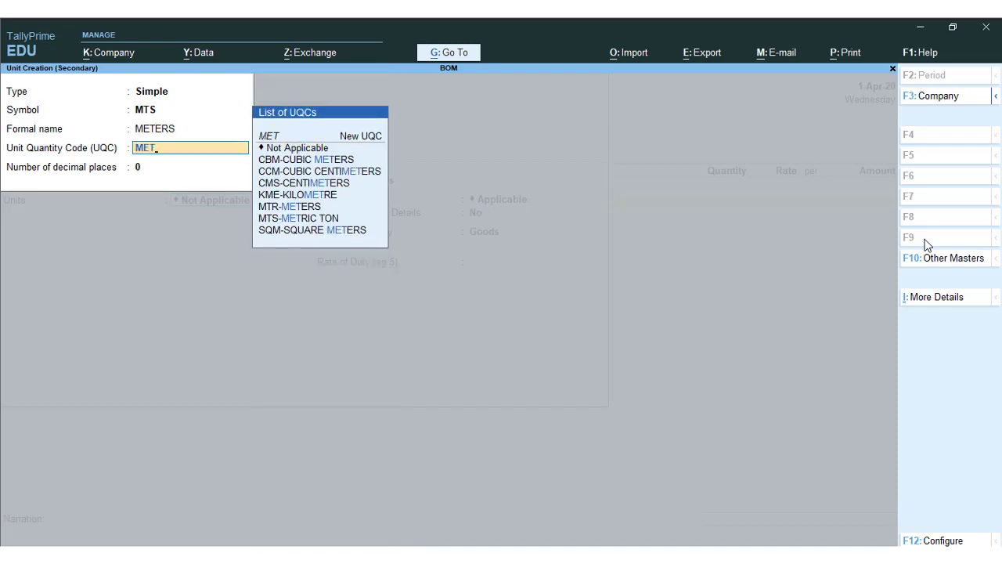
pyautogui.press('Down')
pyautogui.press('Down')
pyautogui.press('Down')
pyautogui.press('Down')
pyautogui.press('Down')
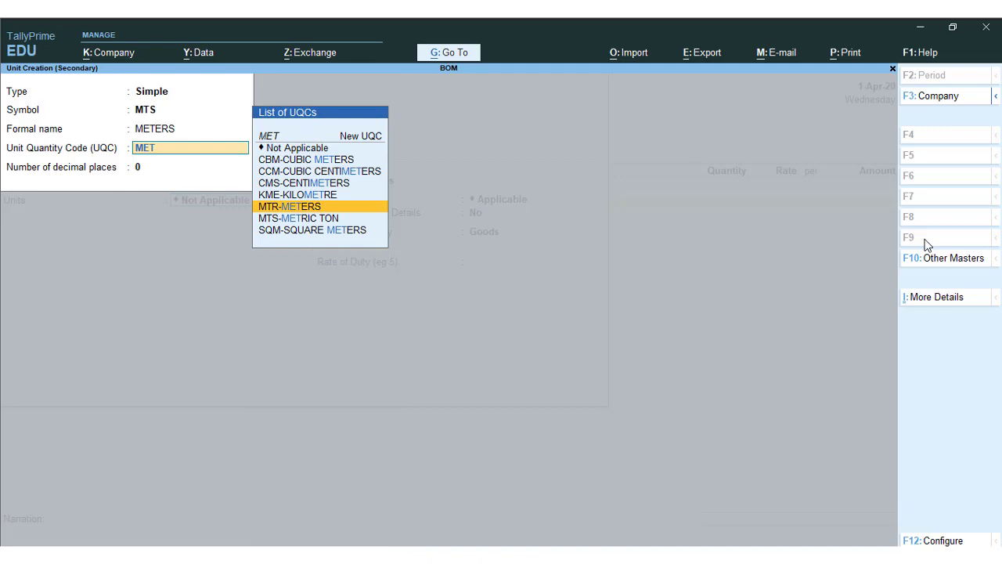
pyautogui.press('Return')
pyautogui.press('Return')
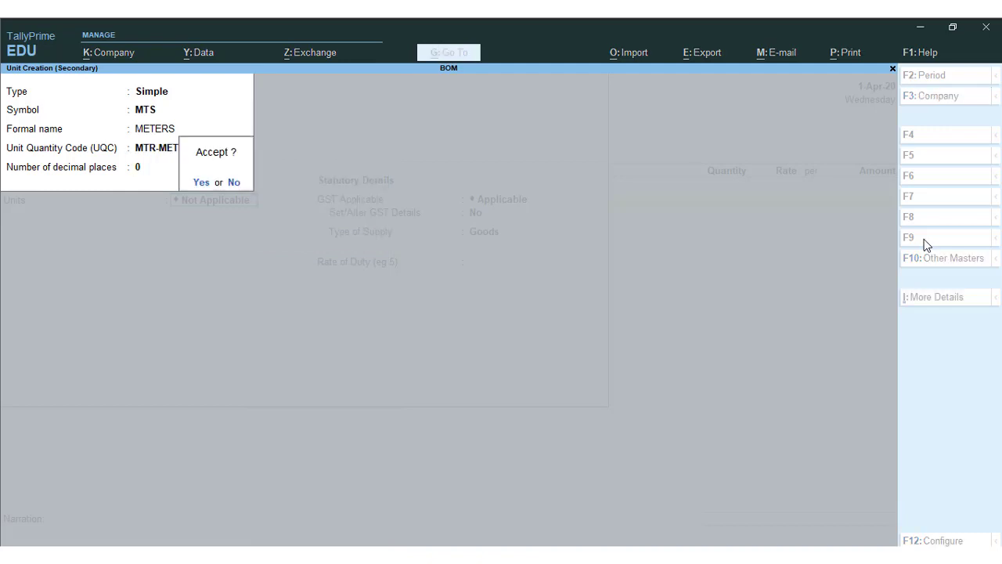
# Set the MTS unit to 3 decimal places, then save the unit and the PANT CLOTH stock item.
pyautogui.press('n')
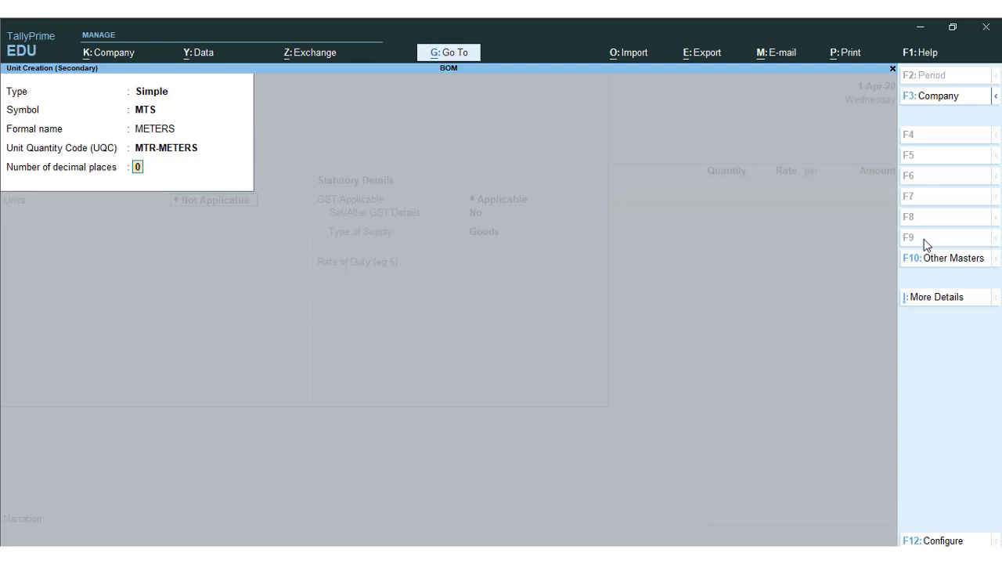
pyautogui.write('3')
pyautogui.press('Return')
pyautogui.press('Return')
pyautogui.press('Return')
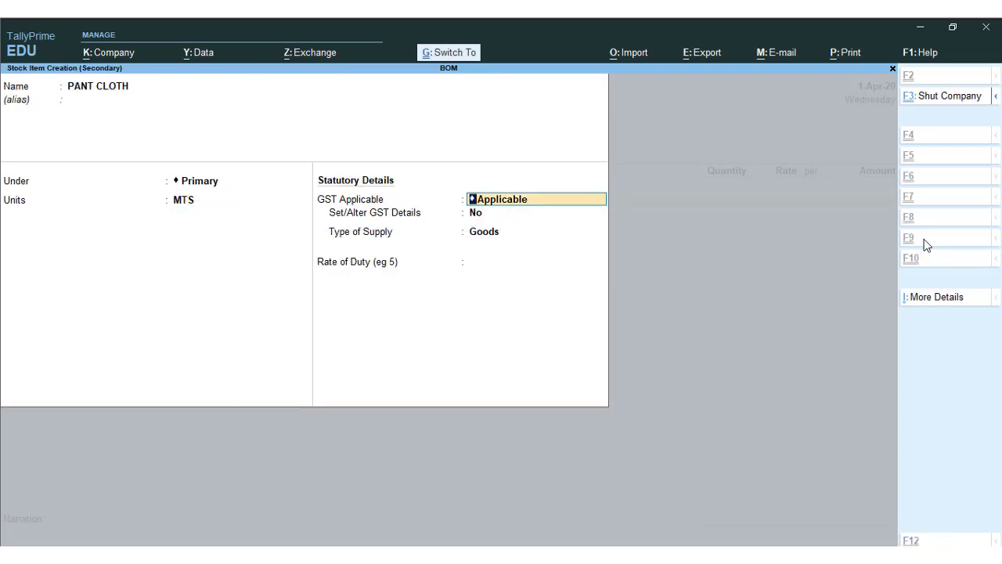
pyautogui.hotkey('ctrl', 'a')
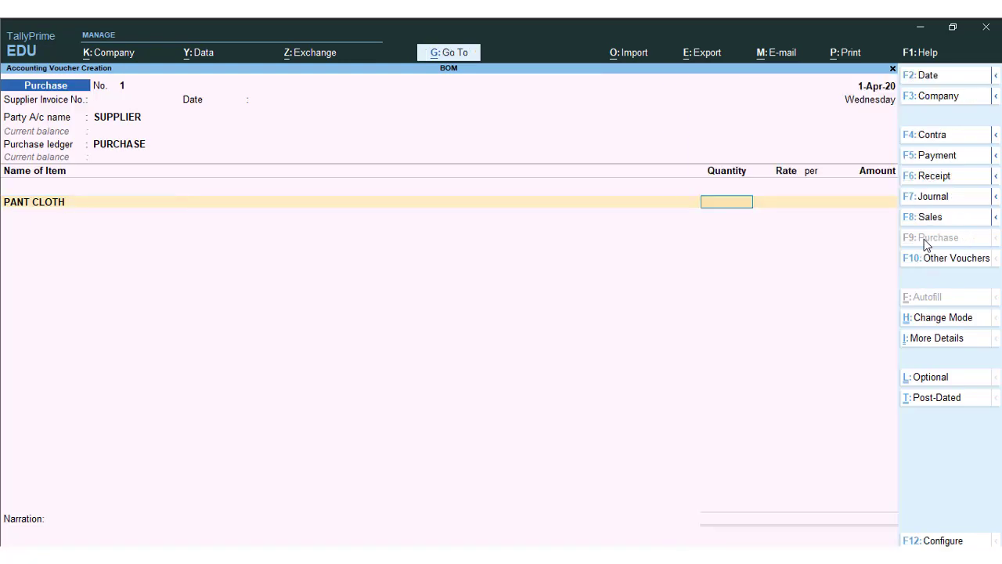
# Enter a quantity of 300 MTS at a rate of 50 for PANT CLOTH and accept the amount.
pyautogui.write('300')
pyautogui.press('Return')
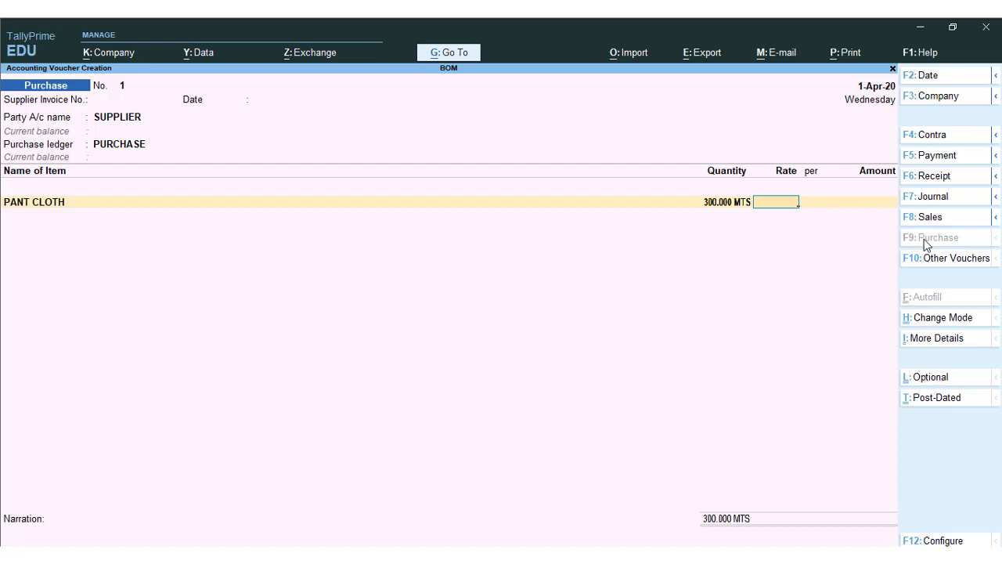
pyautogui.write('50')
pyautogui.press('Return')
pyautogui.press('Return')
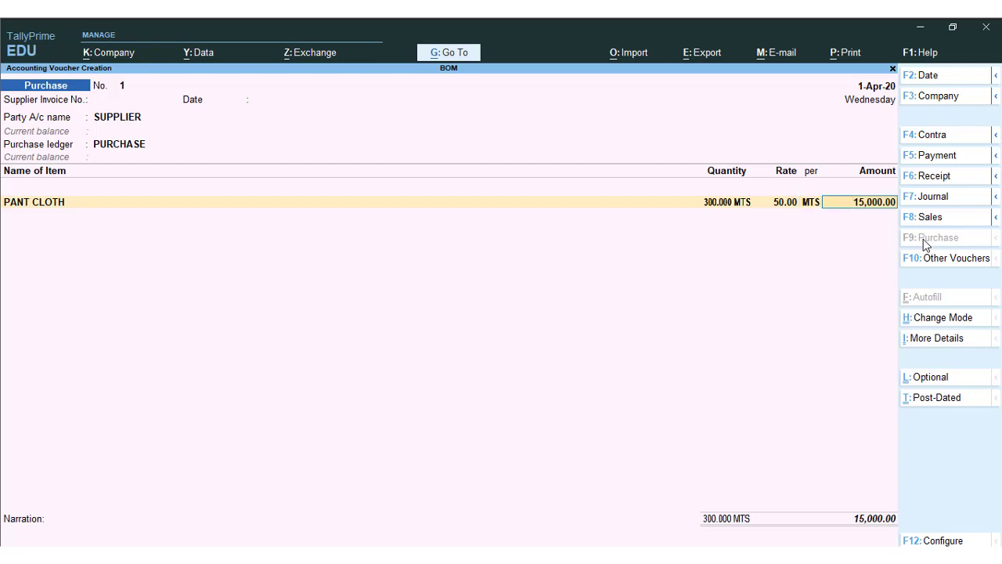
pyautogui.press('Return')
# Start a second stock item named PANT BUTTON under Primary from the purchase voucher.
pyautogui.hotkey('alt', 'c')
pyautogui.write('B')
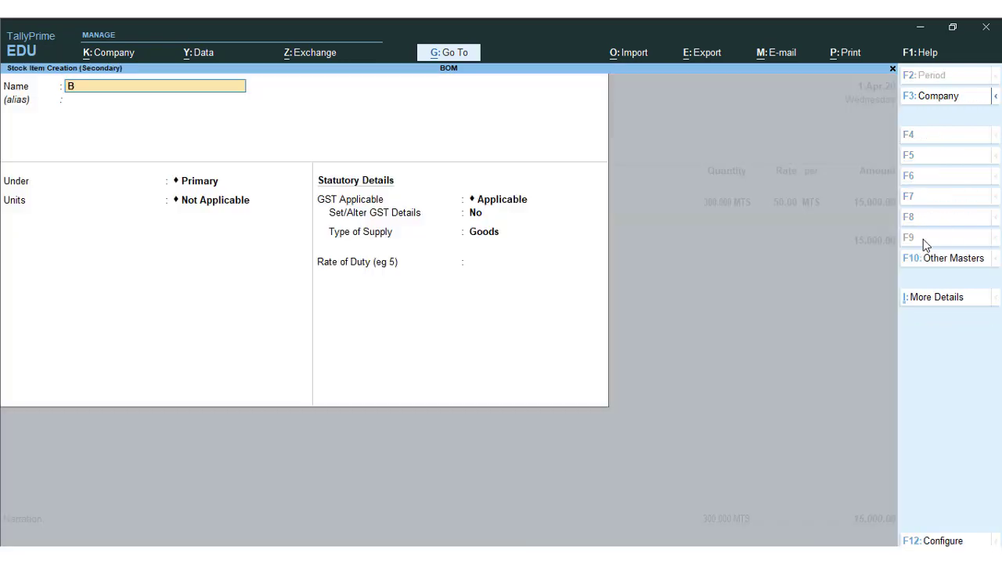
pyautogui.write('UTTON')
pyautogui.press('BackSpace')
pyautogui.press('BackSpace')
pyautogui.press('BackSpace')
pyautogui.press('BackSpace')
pyautogui.press('BackSpace')
pyautogui.press('BackSpace')
pyautogui.write('APNT')
pyautogui.press('BackSpace')
pyautogui.press('BackSpace')
pyautogui.press('BackSpace')
pyautogui.press('BackSpace')
pyautogui.write('PANT BUTTON')
pyautogui.press('Return')
pyautogui.press('Return')
pyautogui.press('Return')
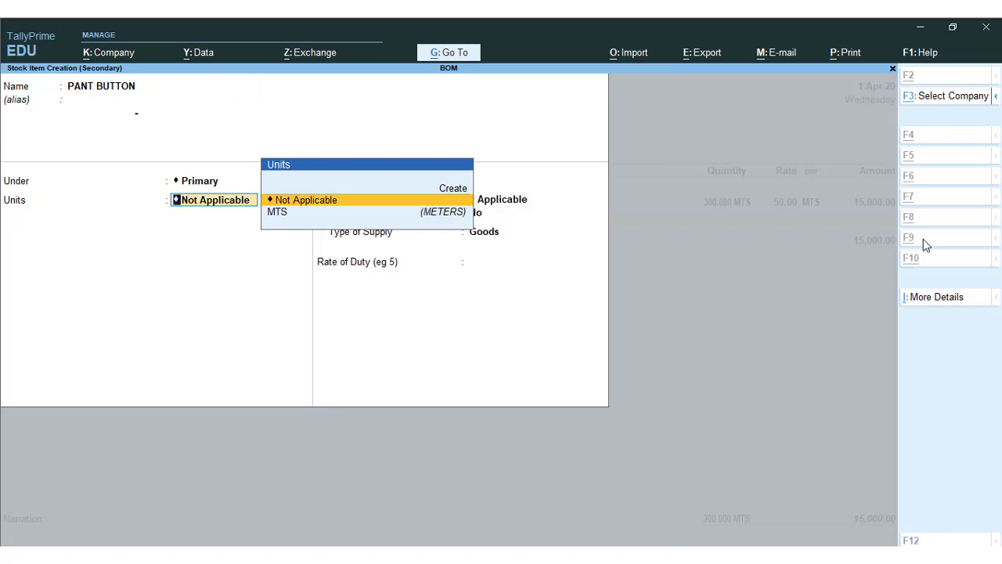
# Create unit NOS with formal name NUMBER and quantity code NOS-NUMBERS, and assign it to PANT BUTTON.
pyautogui.hotkey('alt', 'c')
pyautogui.write('NOS')
pyautogui.press('Return')
pyautogui.write('NUMBER')
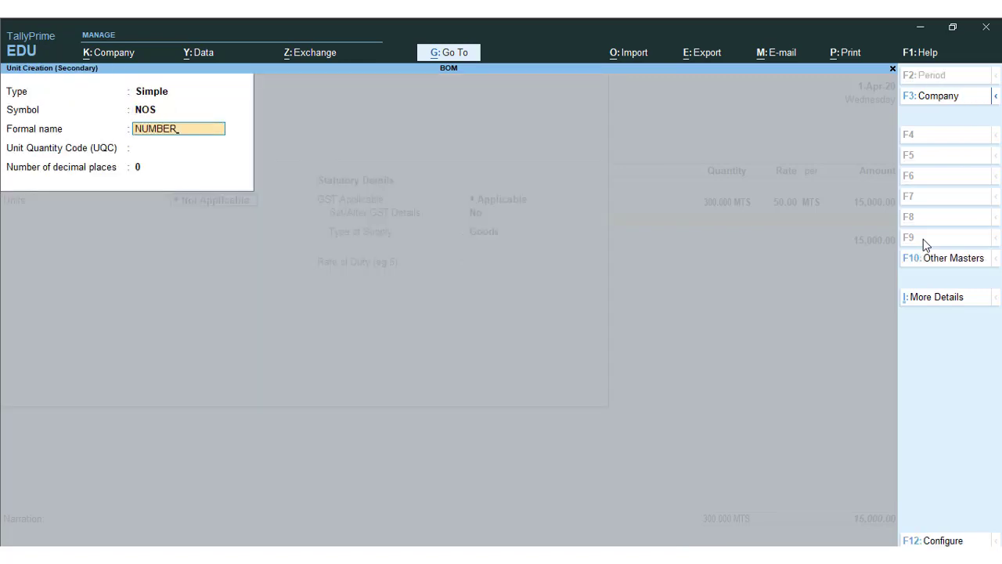
pyautogui.press('Return')
pyautogui.write('NUM')
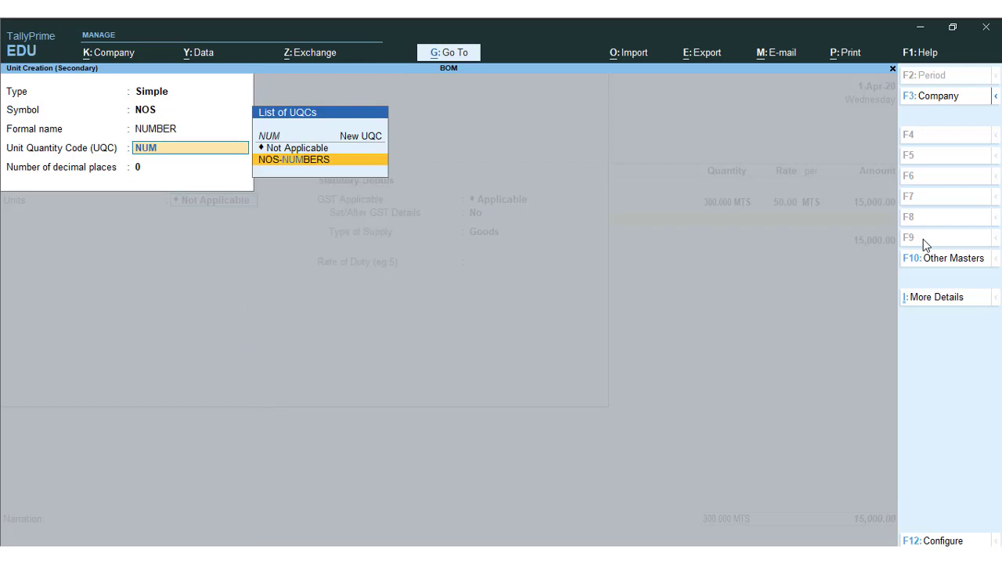
pyautogui.press('Return')
pyautogui.hotkey('ctrl', 'a')
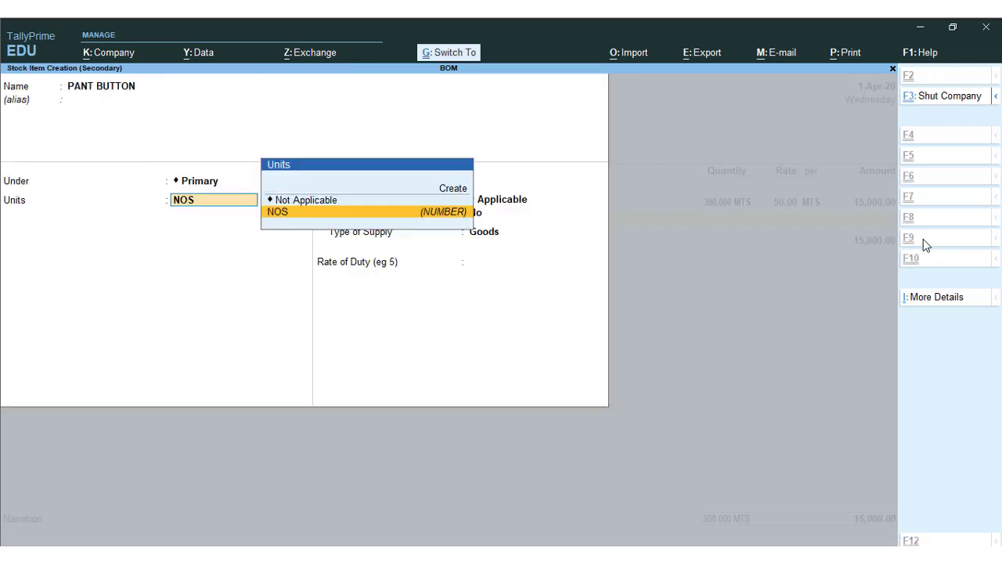
pyautogui.press('Return')
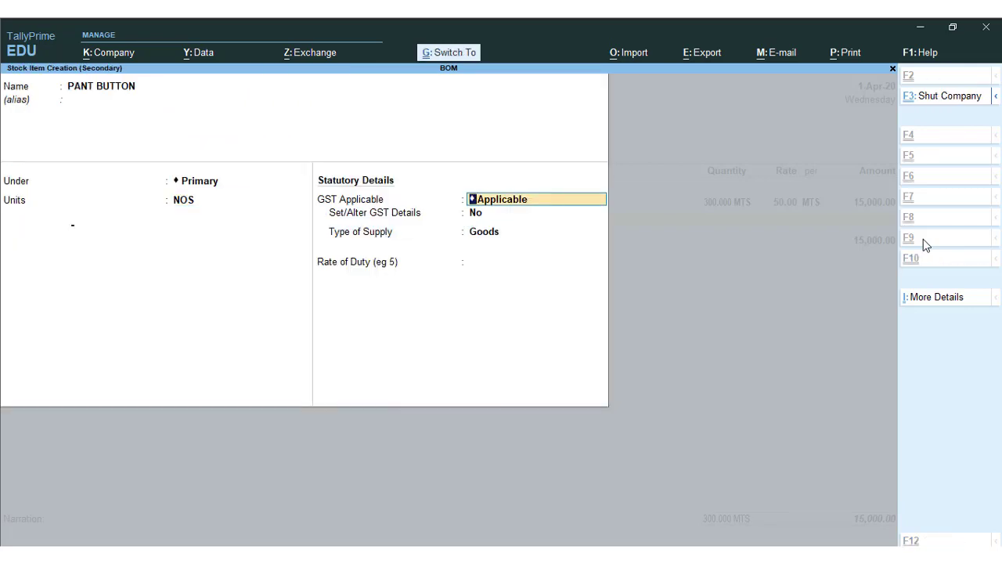
# Save the PANT BUTTON stock item and enter 1000 NOS at a rate of 1 for it in the purchase voucher.
pyautogui.hotkey('ctrl', 'a')
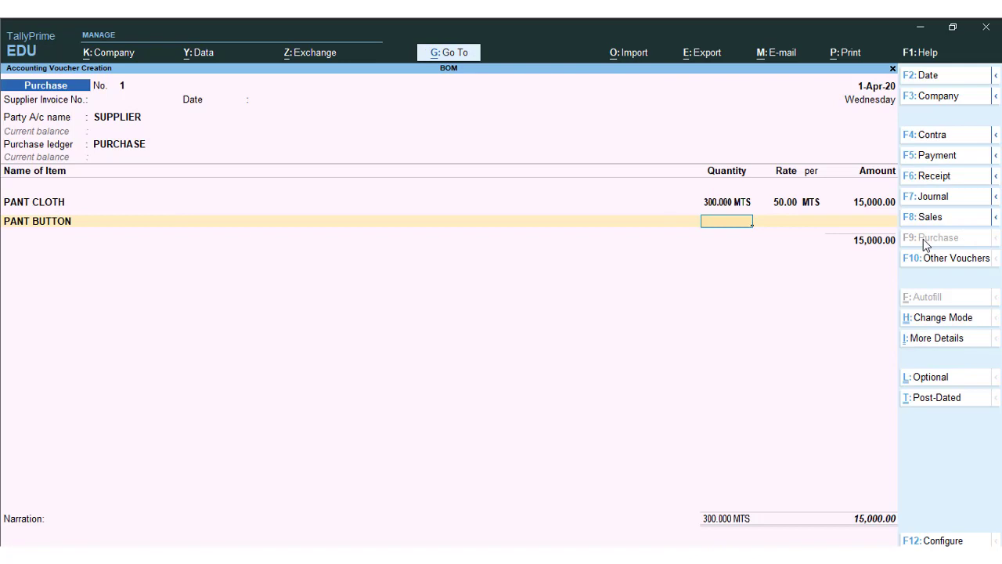
pyautogui.write('1000')
pyautogui.press('Return')
pyautogui.write('1')
pyautogui.press('Return')
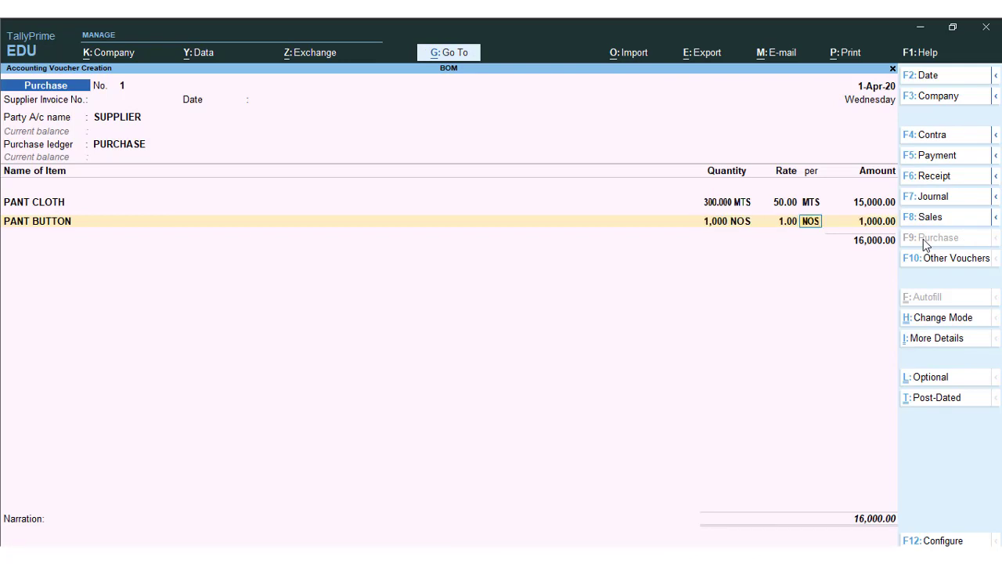
pyautogui.press('Return')
pyautogui.press('Return')
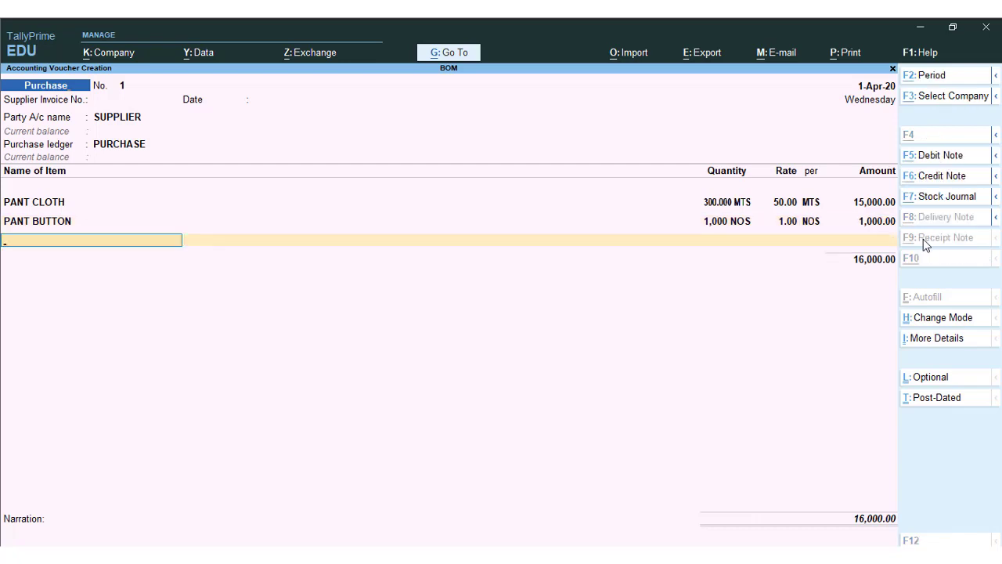
# Create and save a third stock item named THREAD under Primary with unit NOS from the purchase voucher.
pyautogui.hotkey('alt', 'c')
pyautogui.write('THREAD')
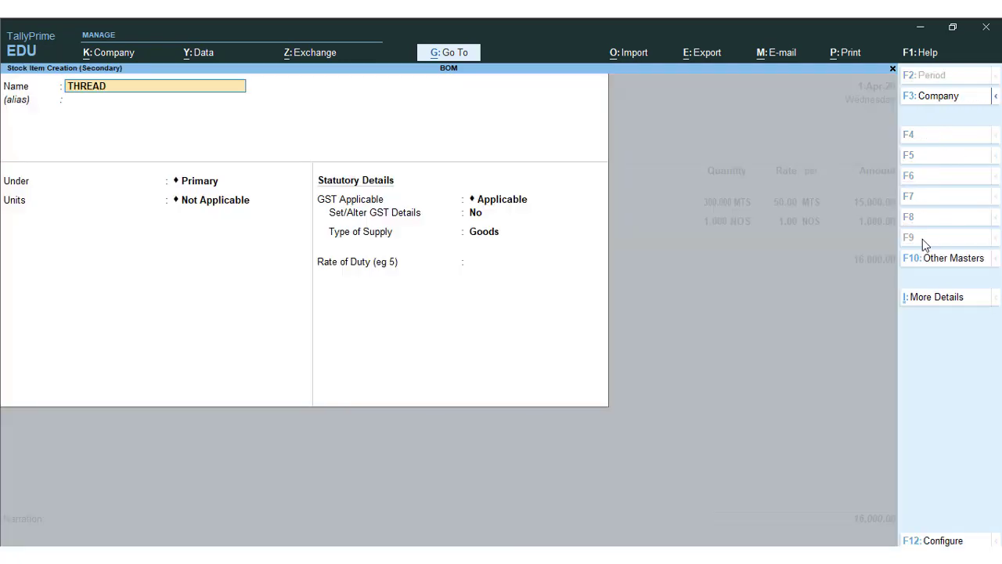
pyautogui.press('Return')
pyautogui.press('Return')
pyautogui.press('Return')
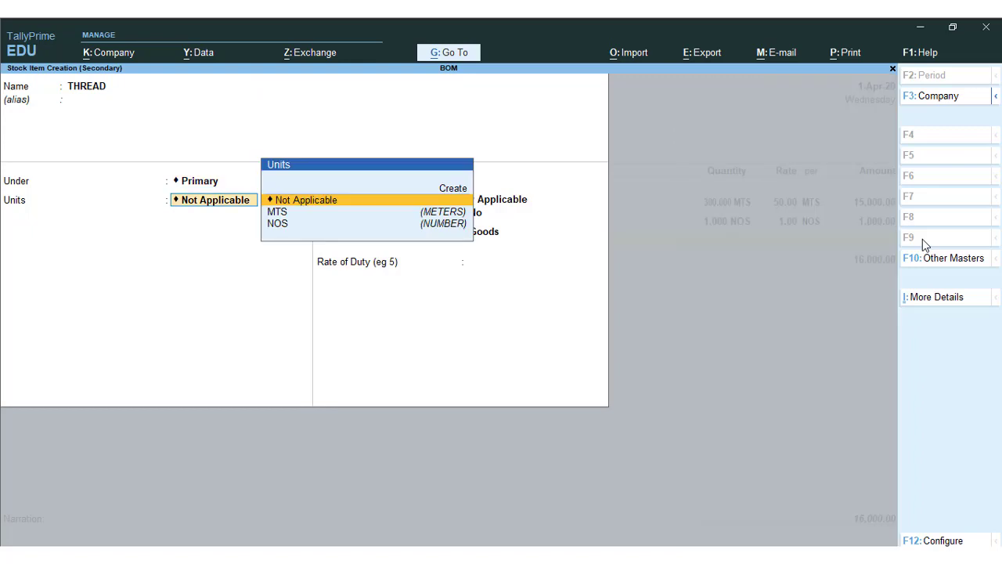
pyautogui.press('Down')
pyautogui.press('Down')
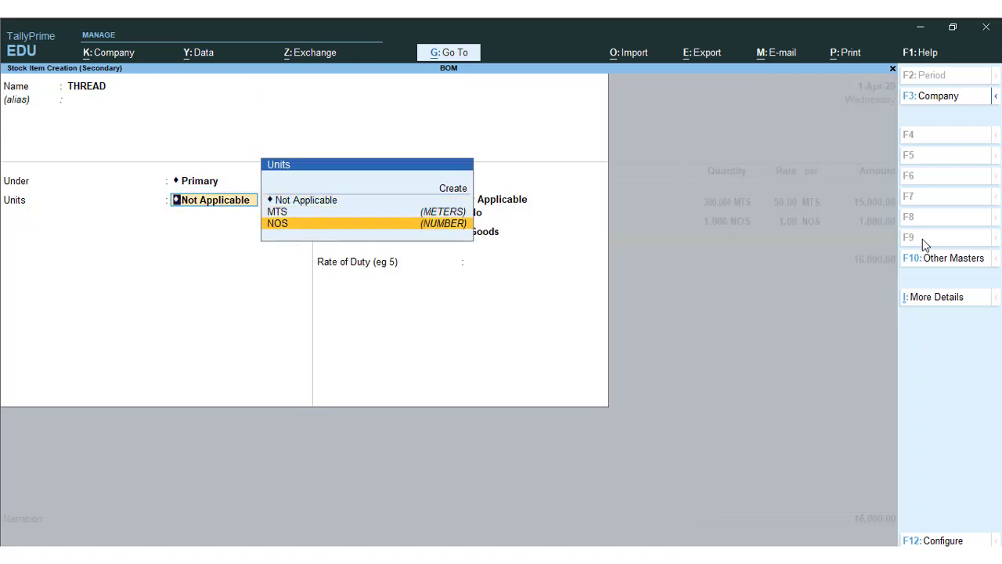
pyautogui.press('Return')
pyautogui.press('BackSpace')
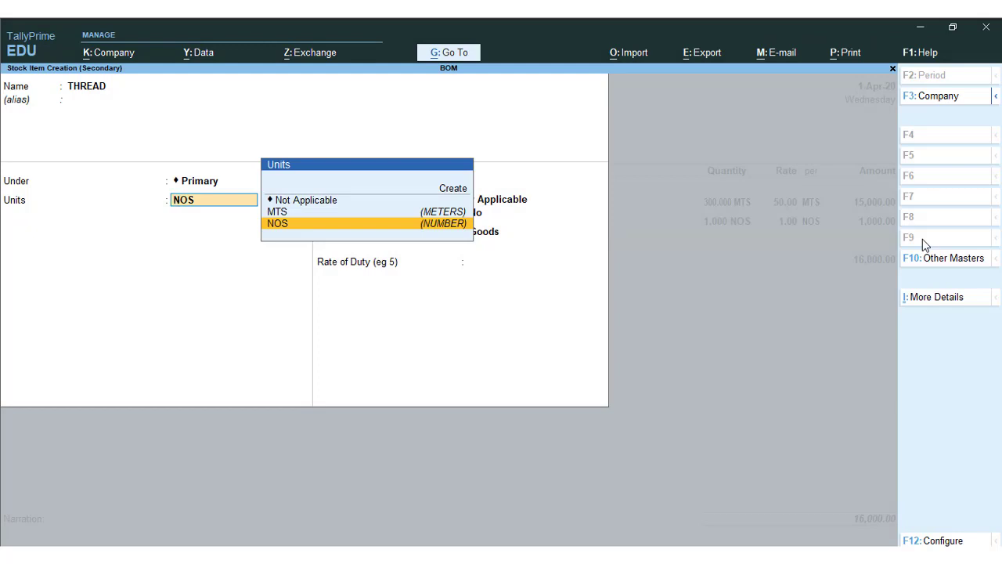
pyautogui.press('Return')
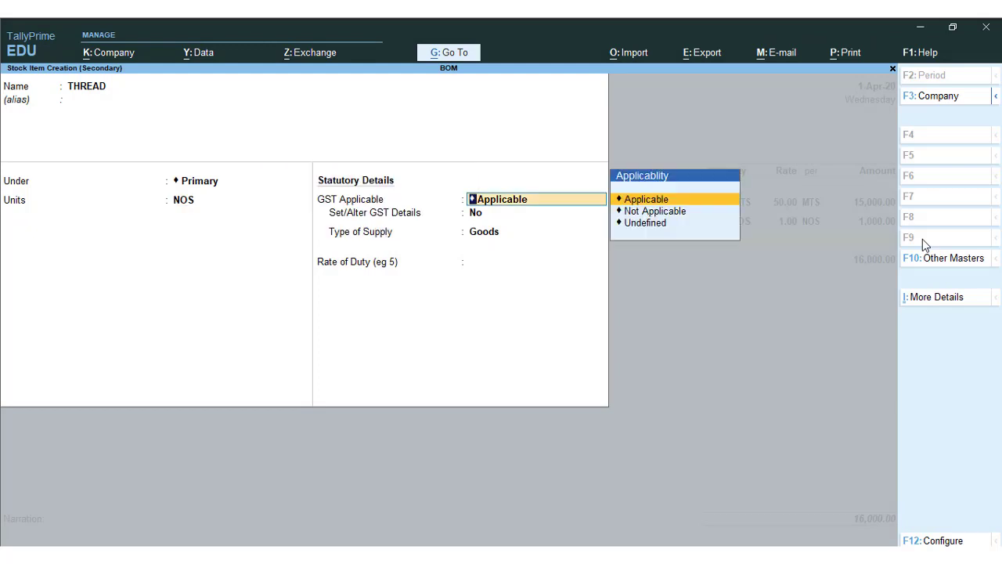
pyautogui.press('ctrl')
pyautogui.hotkey('ctrl', 'a')
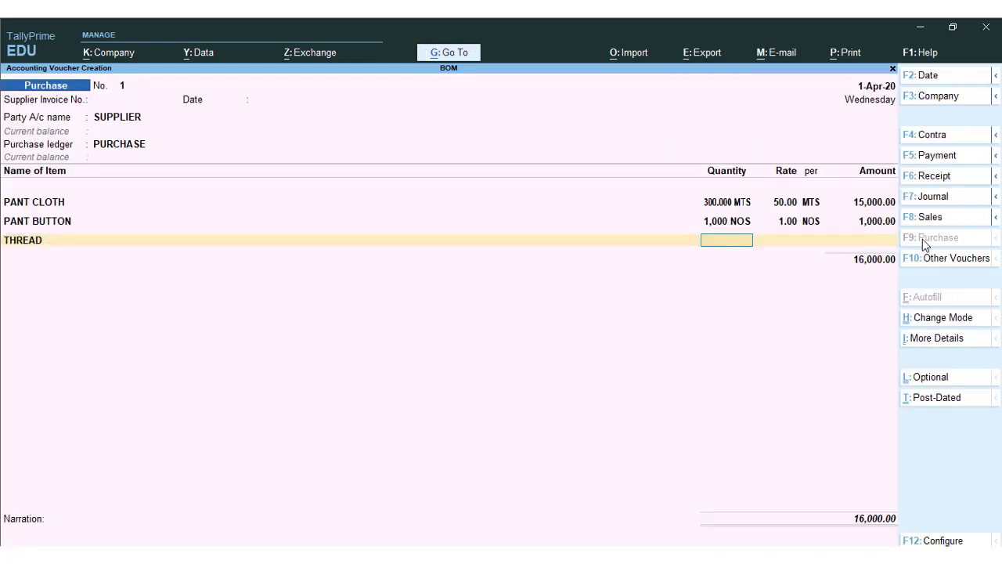
# Enter a quantity of 100 NOS at a rate of 10 for THREAD and save the purchase voucher.
pyautogui.write('100')
pyautogui.press('Return')
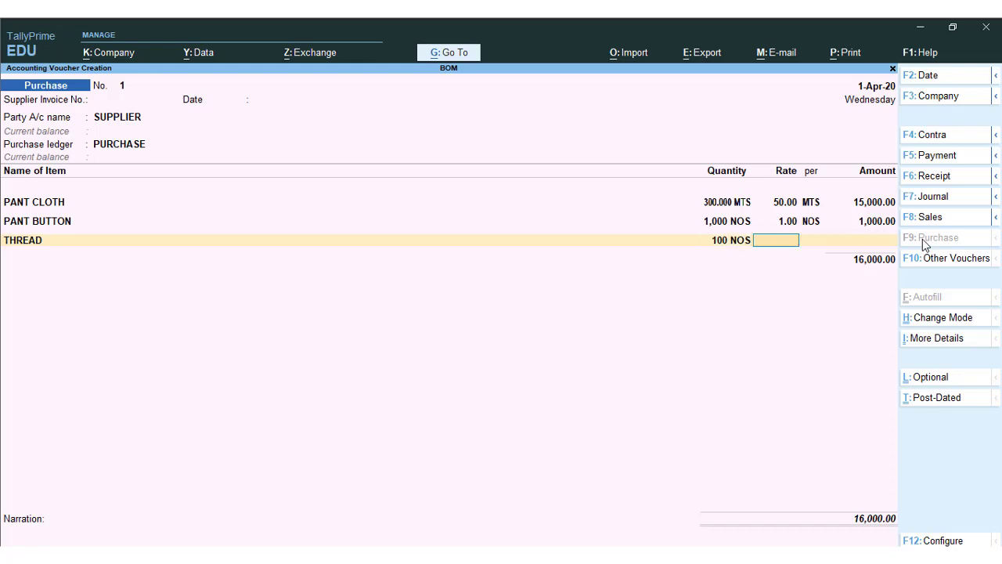
pyautogui.write('10')
pyautogui.press('Return')
pyautogui.press('ctrl')
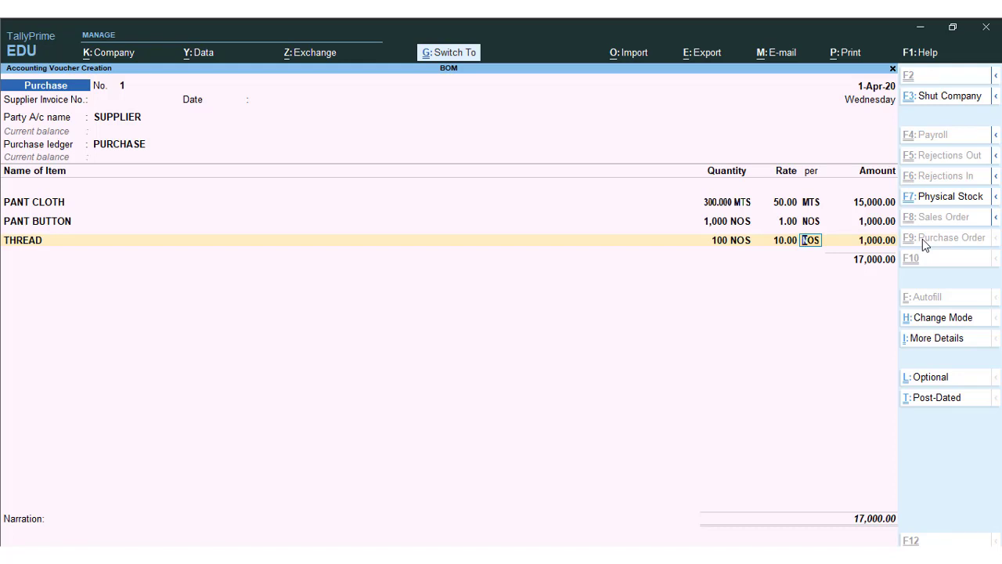
pyautogui.hotkey('ctrl', 'a')
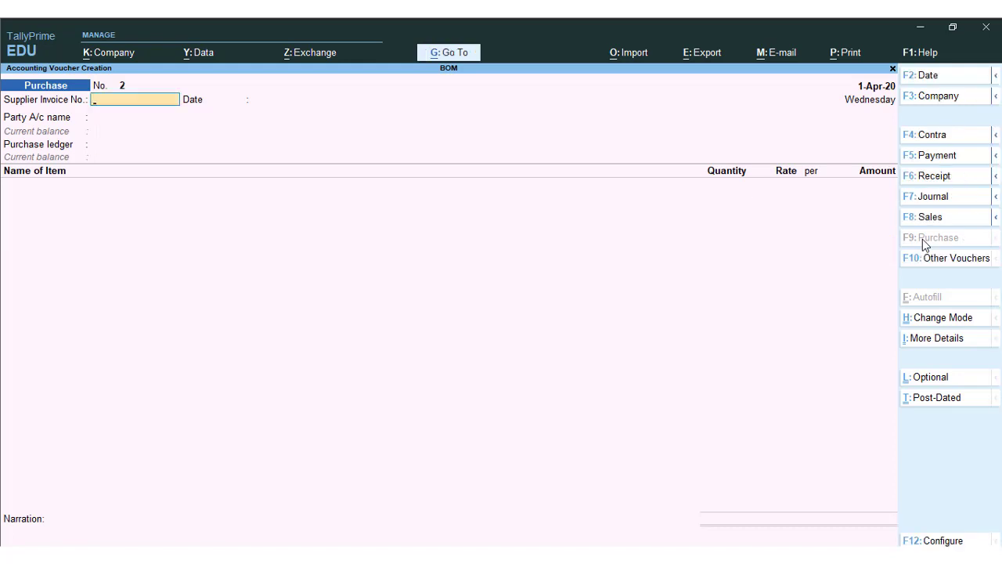
# Quit purchase voucher entry and start creating a new Stock Item master.
pyautogui.press('Escape')
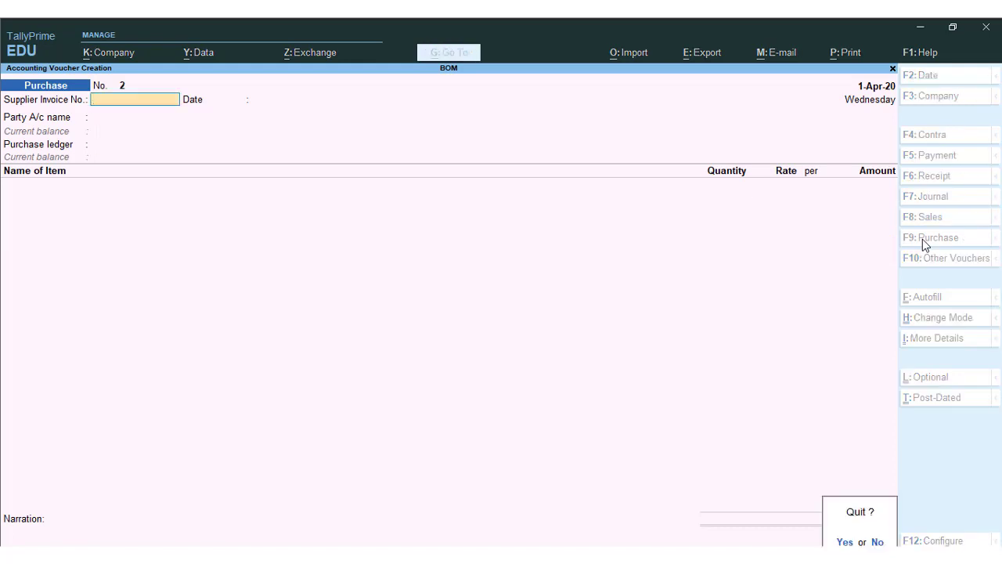
pyautogui.press('Return')
pyautogui.press('Up')
pyautogui.press('Up')
pyautogui.press('Up')
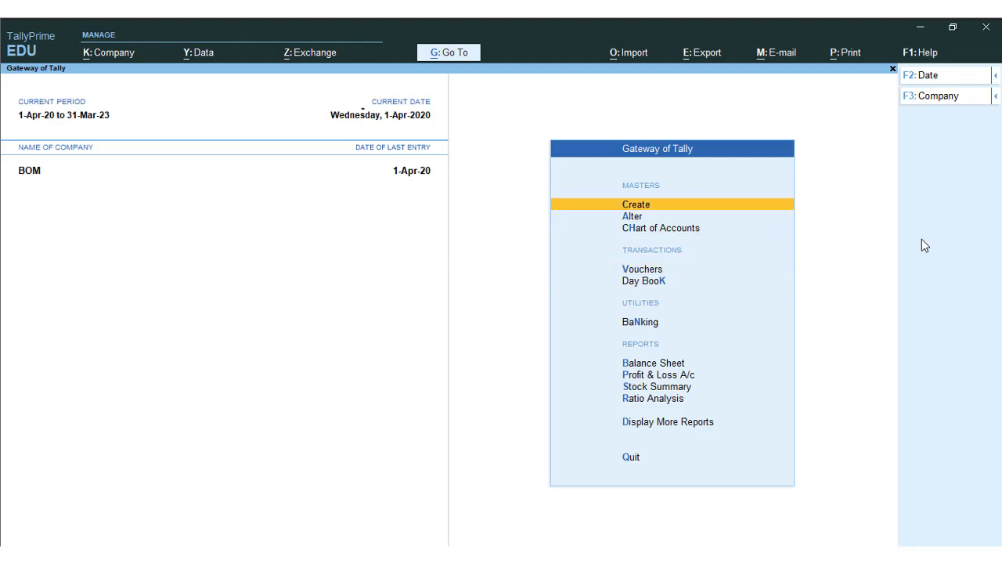
pyautogui.press('Return')
pyautogui.write('STOCK')
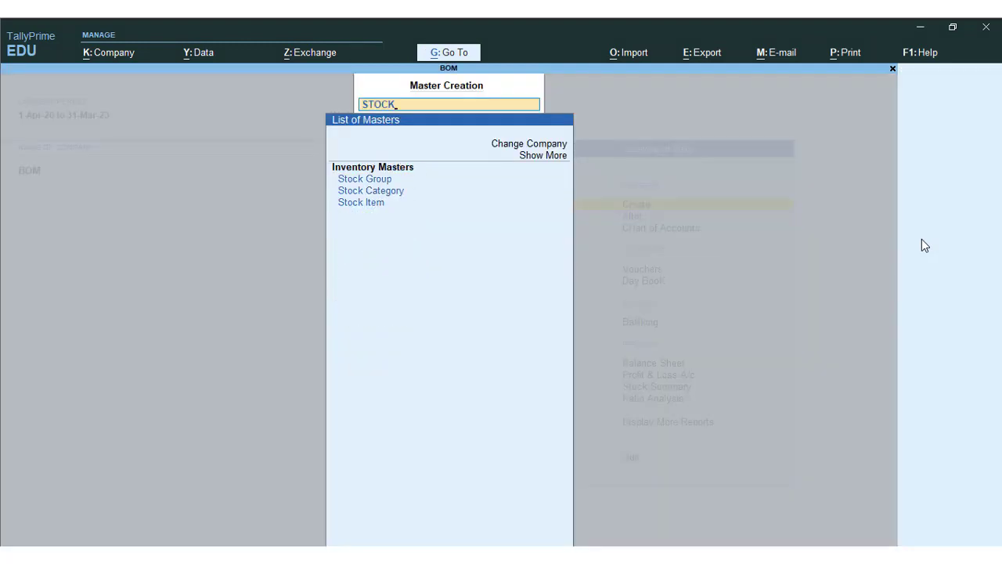
pyautogui.press('Down')
pyautogui.press('Down')
pyautogui.press('Down')
pyautogui.press('Return')
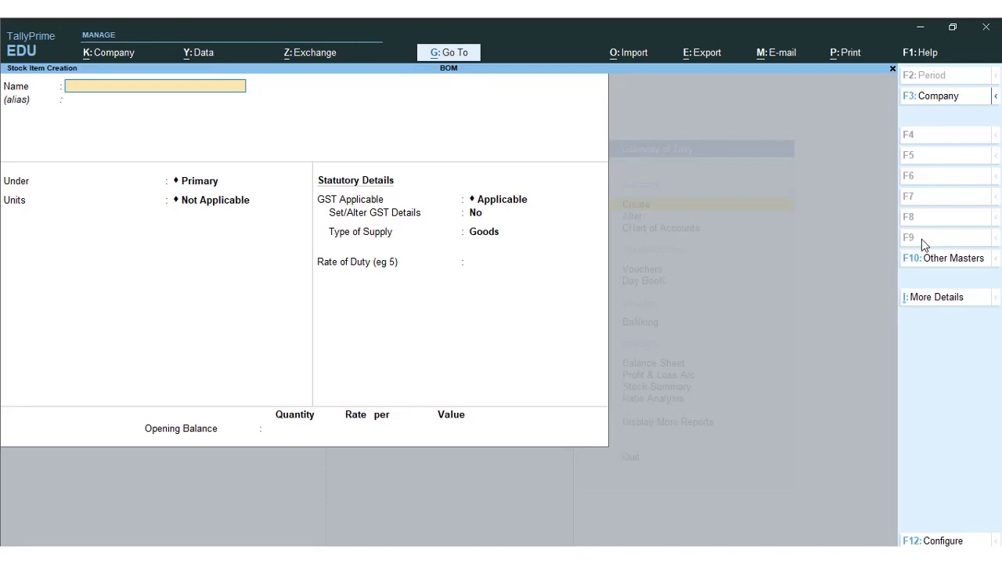
# Name the new stock item PANT, keep it under Primary, and assign NOS as its unit.
pyautogui.write('PANT')
pyautogui.press('Return')
pyautogui.press('Return')
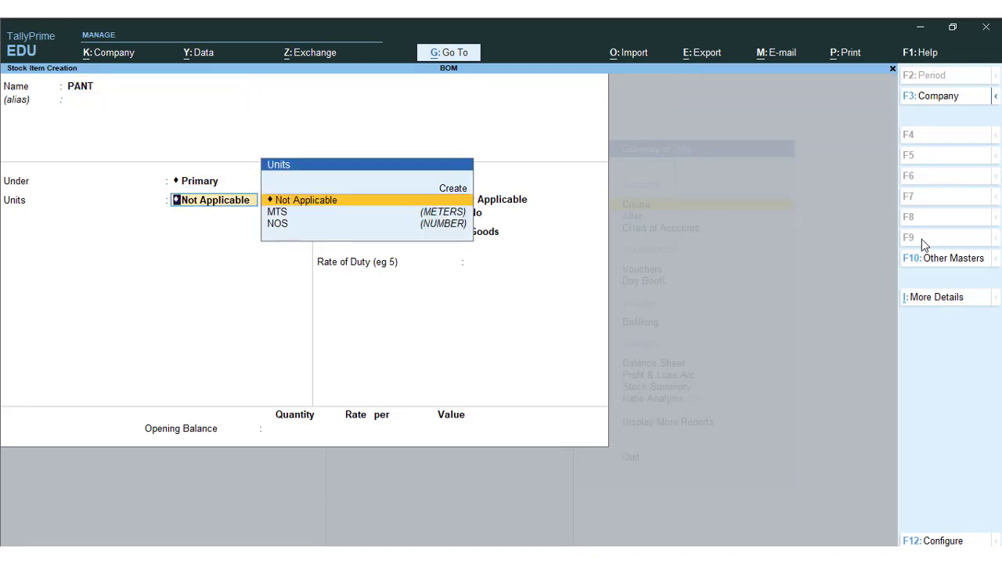
pyautogui.press('Down')
pyautogui.press('Down')
pyautogui.press('Return')
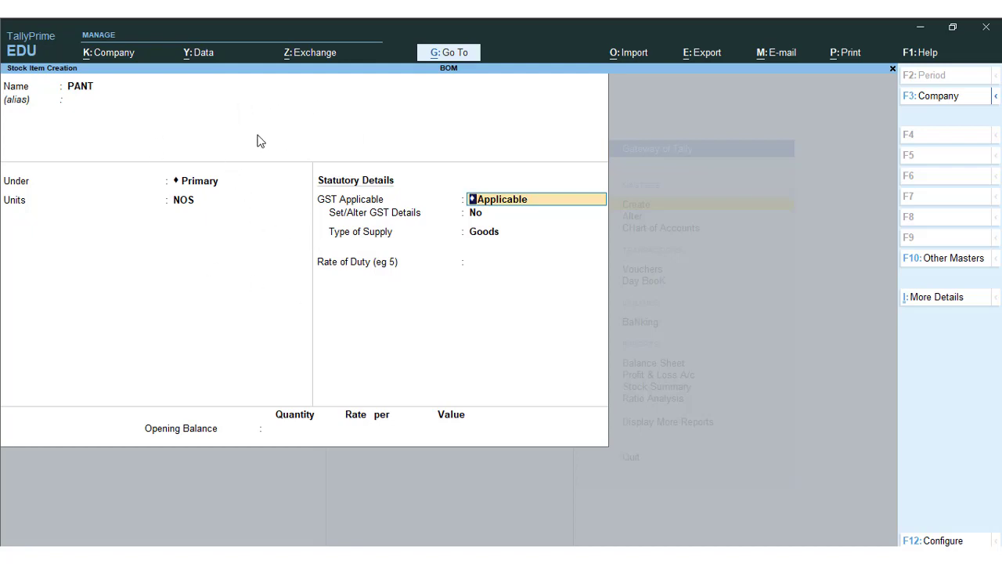
# Open the stock item configuration and set both Show more configurations and Show all configurations to Yes.
pyautogui.press('F12')
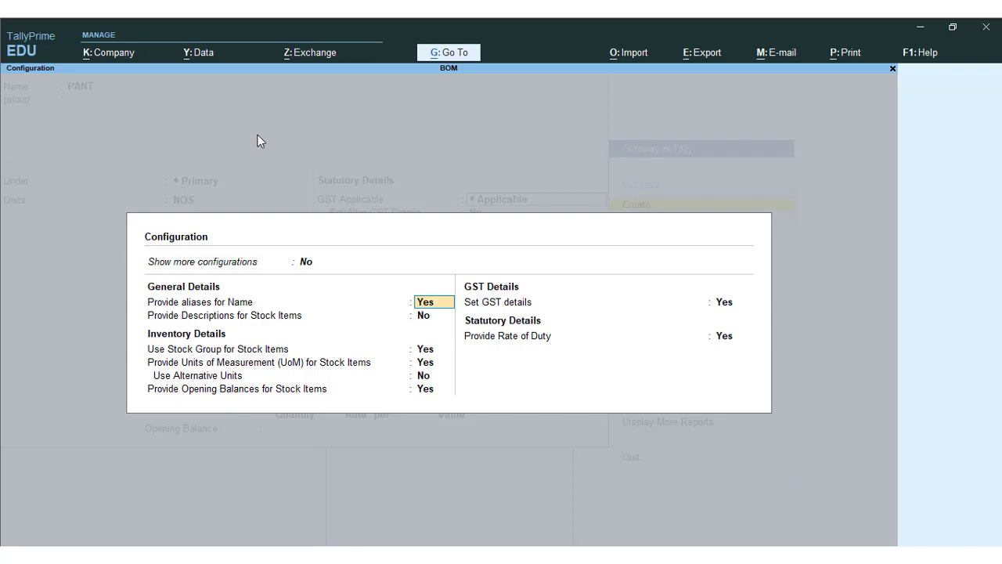
pyautogui.press('Up')
pyautogui.write('y')
pyautogui.press('Return')
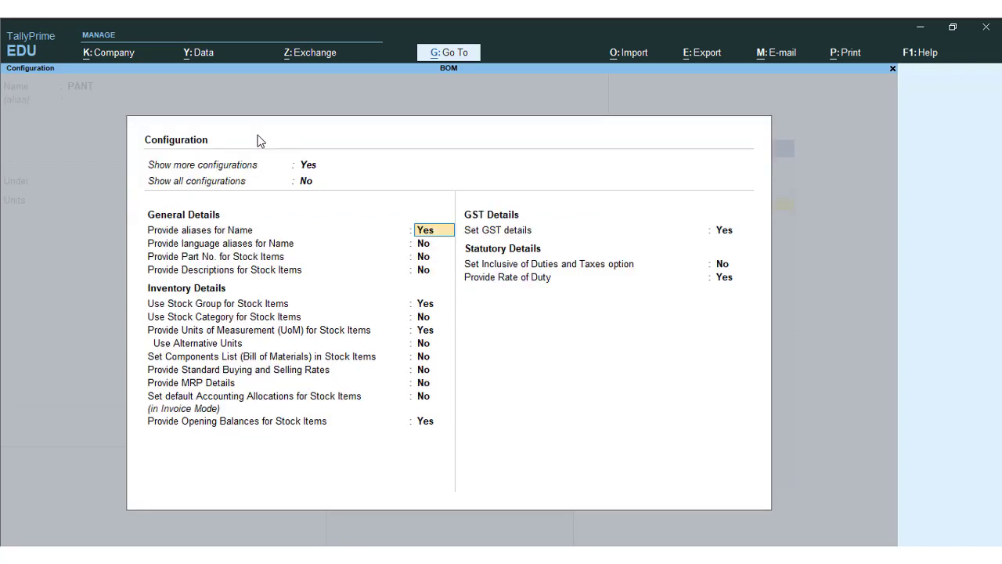
pyautogui.press('Up')
pyautogui.write('y')
pyautogui.press('Return')
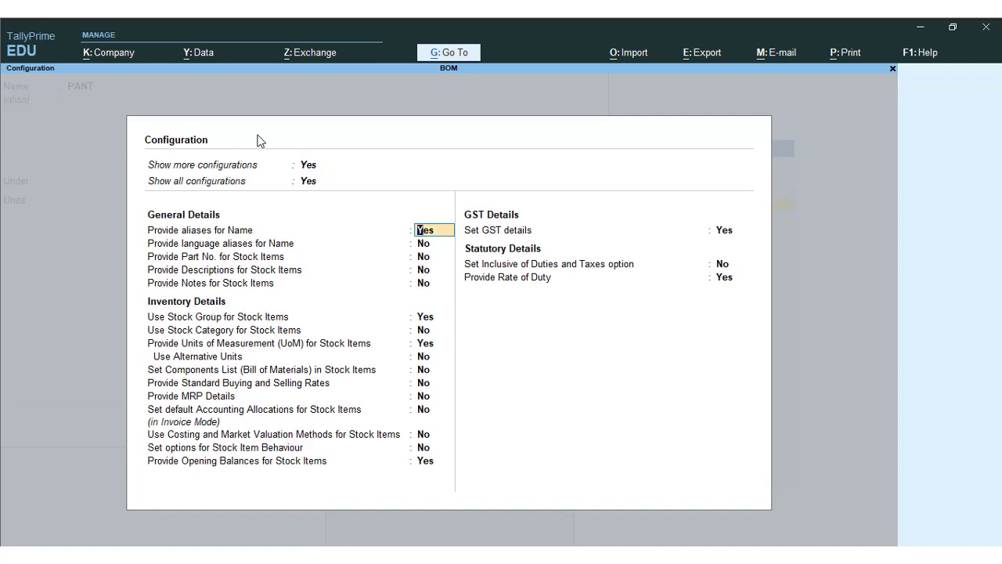
# Set Components List (Bill of Materials) in Stock Items to Yes and save the configuration.
pyautogui.press('Down')
pyautogui.press('Down')
pyautogui.press('Down')
pyautogui.press('Down')
pyautogui.press('Down')
pyautogui.press('Down')
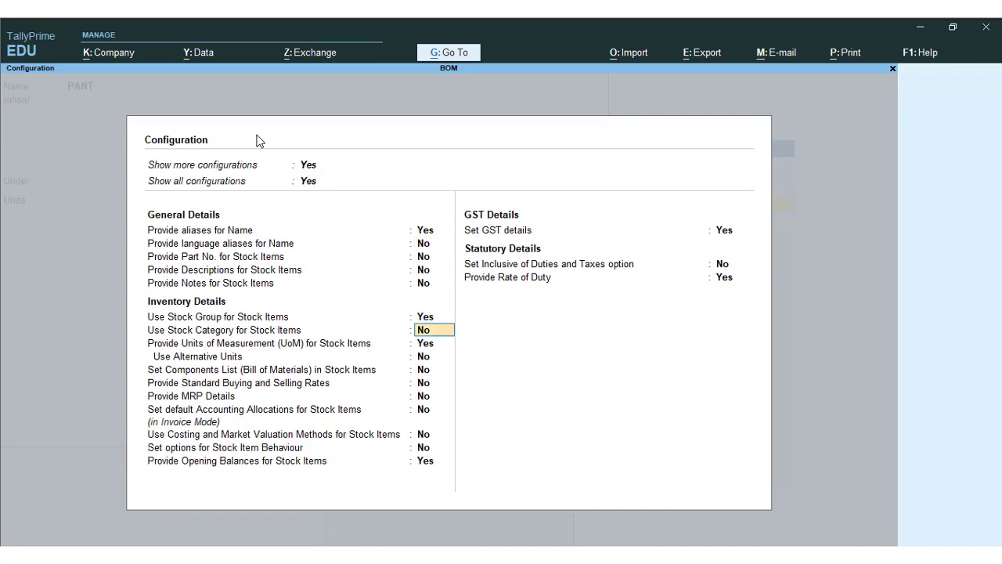
pyautogui.press('Down')
pyautogui.press('Down')
pyautogui.press('Up')
pyautogui.press('Up')
pyautogui.press('Up')
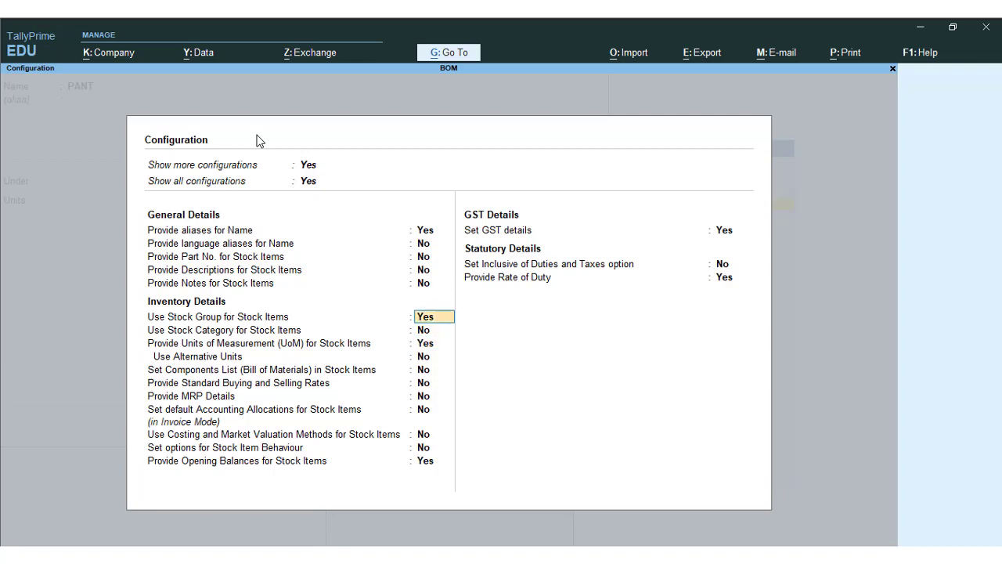
pyautogui.press('Down')
pyautogui.press('Down')
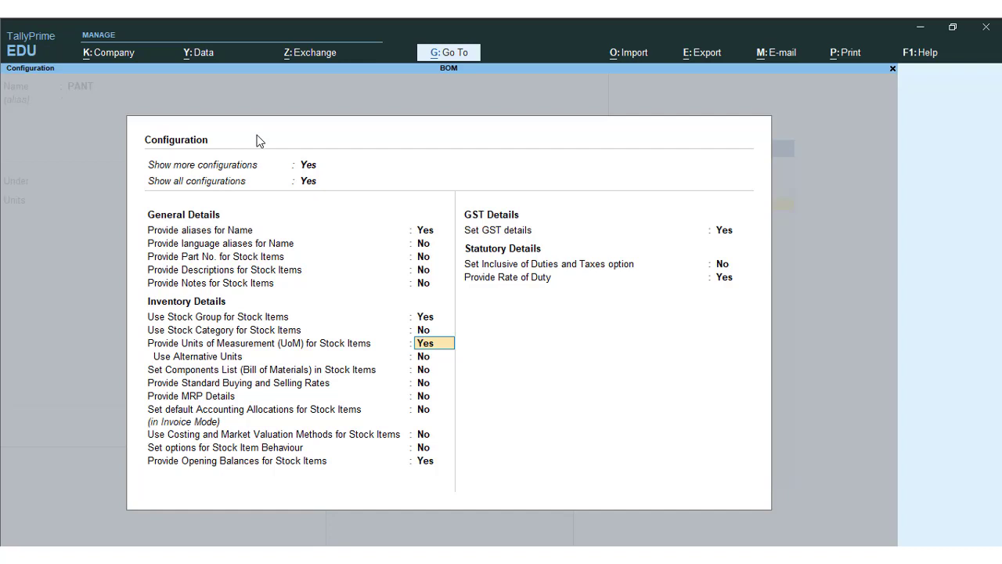
pyautogui.press('Down')
pyautogui.press('Down')
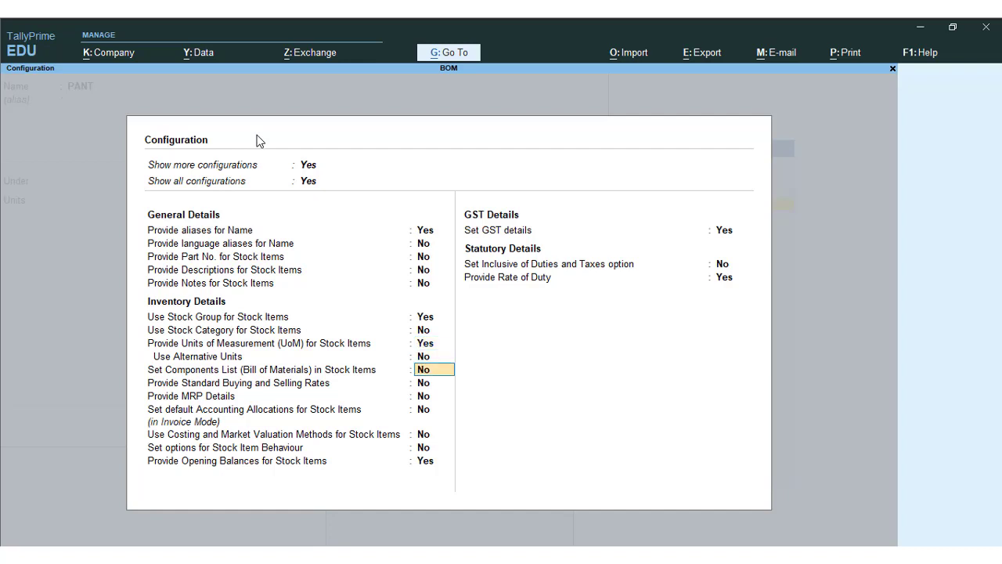
pyautogui.write('YES')
pyautogui.press('Return')
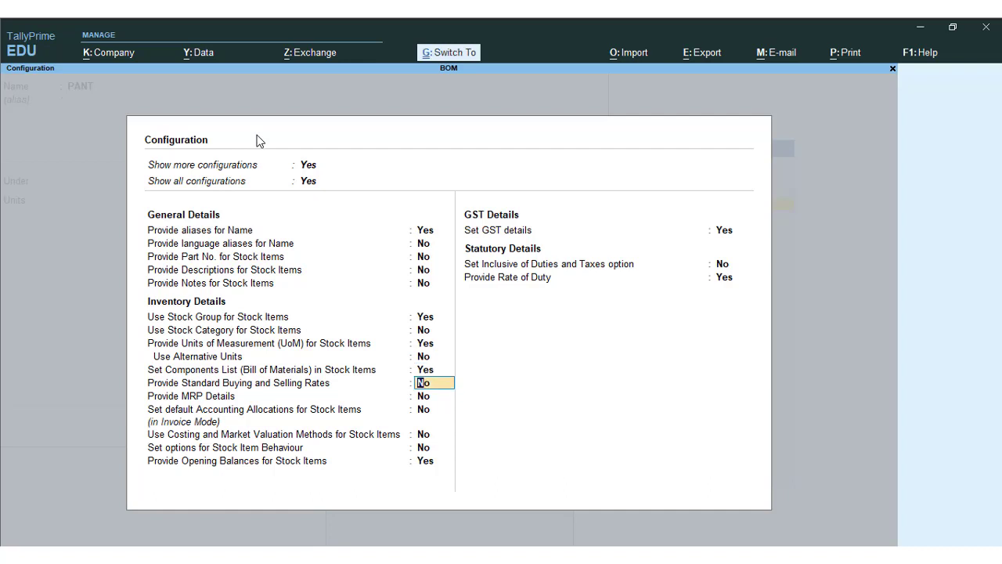
pyautogui.hotkey('ctrl', 'a')
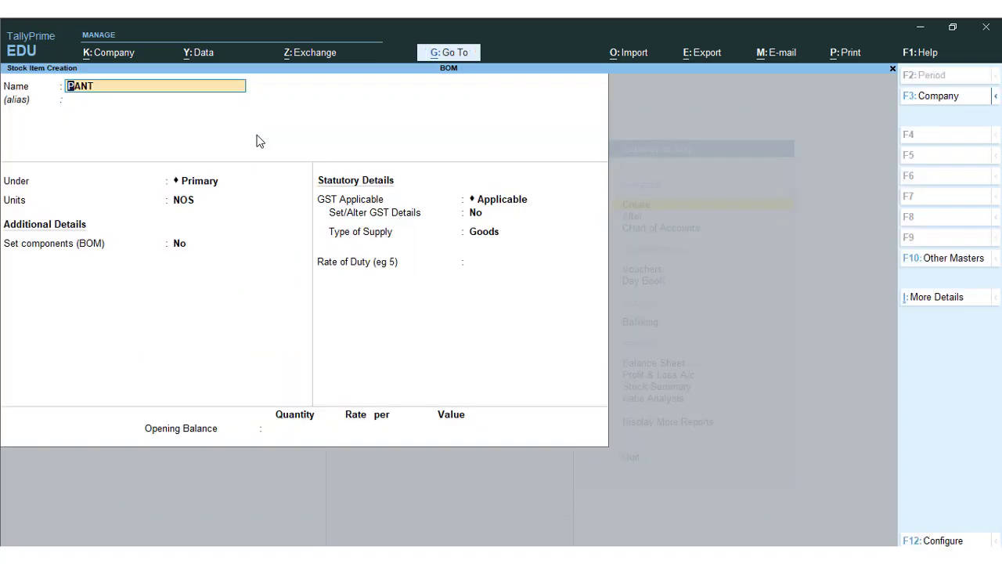
# Set components (BOM) to Yes for the PANT stock item and name its BOM PANT.
pyautogui.press('Return')
pyautogui.press('Return')
pyautogui.press('Return')
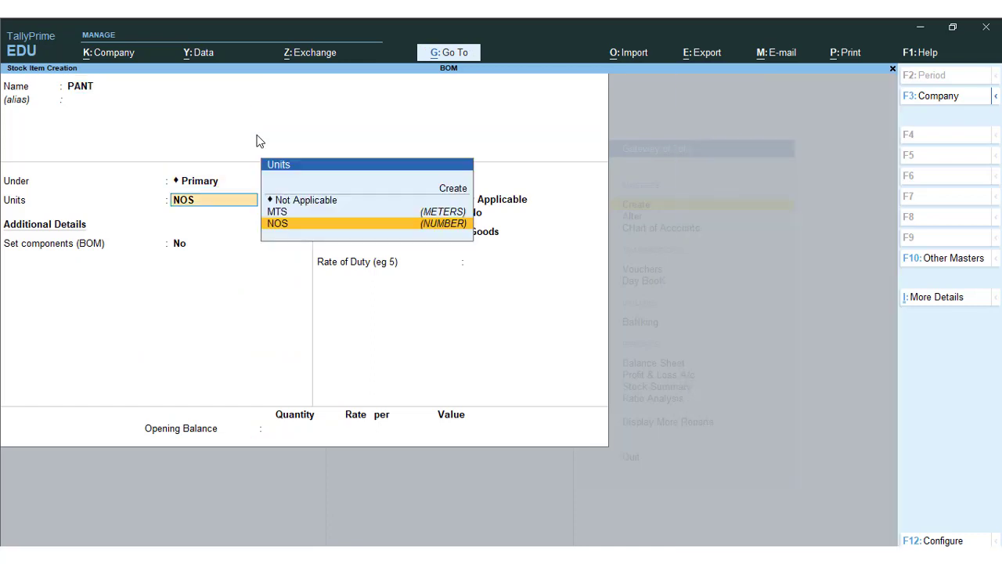
pyautogui.press('Return')
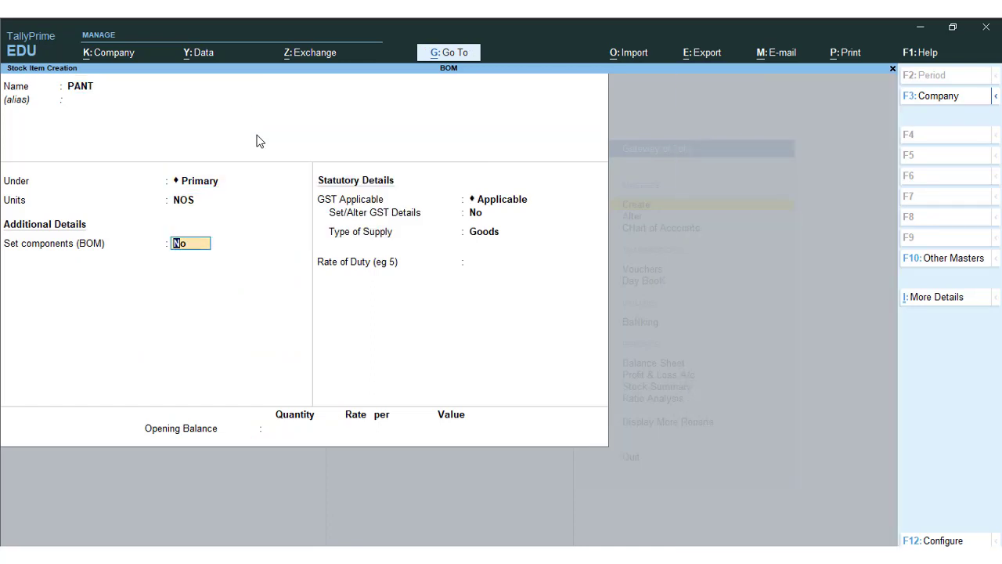
pyautogui.write('y')
pyautogui.press('Return')
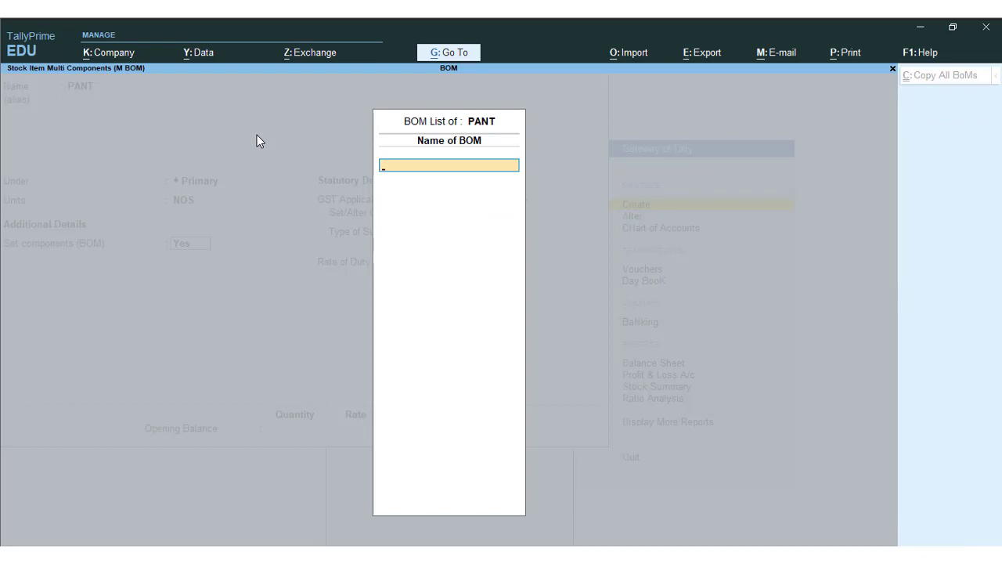
pyautogui.write('PANT')
pyautogui.press('Return')
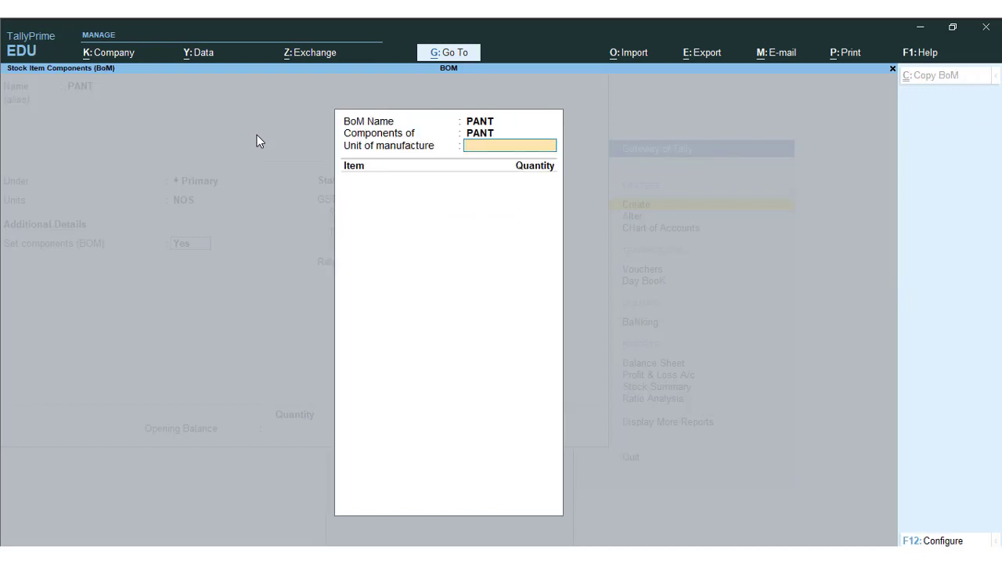
# Set the BOM's unit of manufacture to 1 NOS and add PANT CLOTH with a quantity of 1.25 MTS.
pyautogui.write('1')
pyautogui.press('Return')
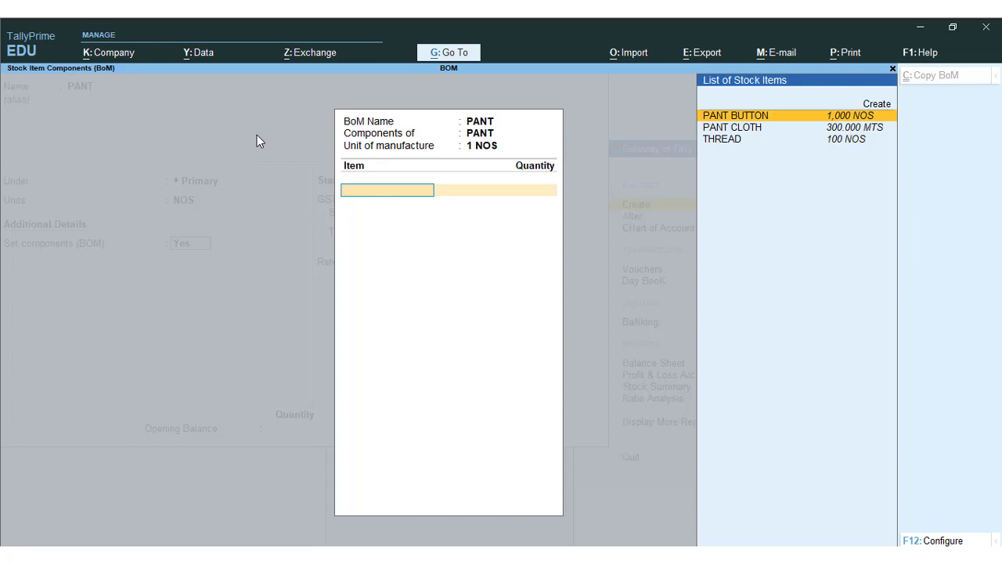
pyautogui.press('Down')
pyautogui.press('Return')
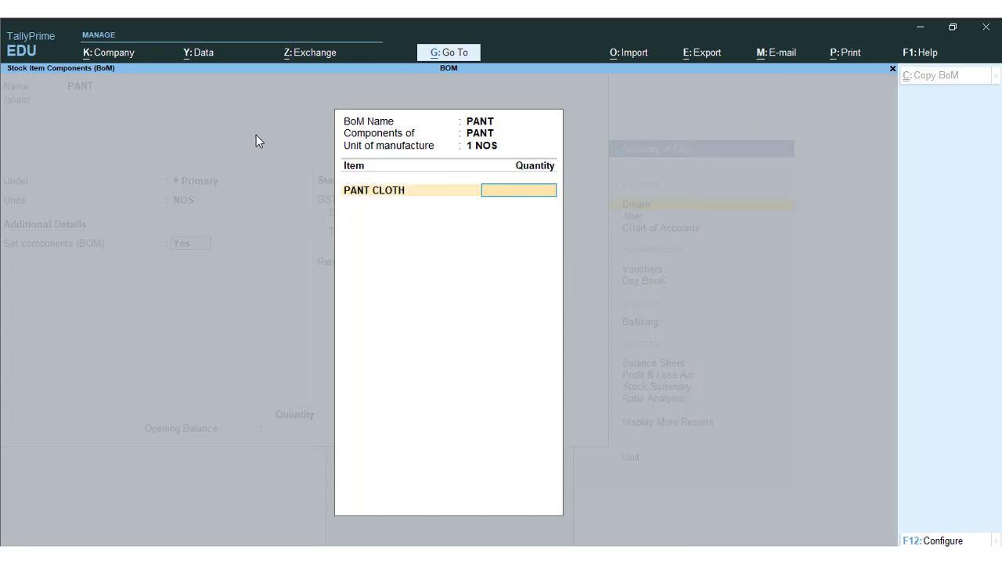
pyautogui.write('1.25')
pyautogui.press('Return')
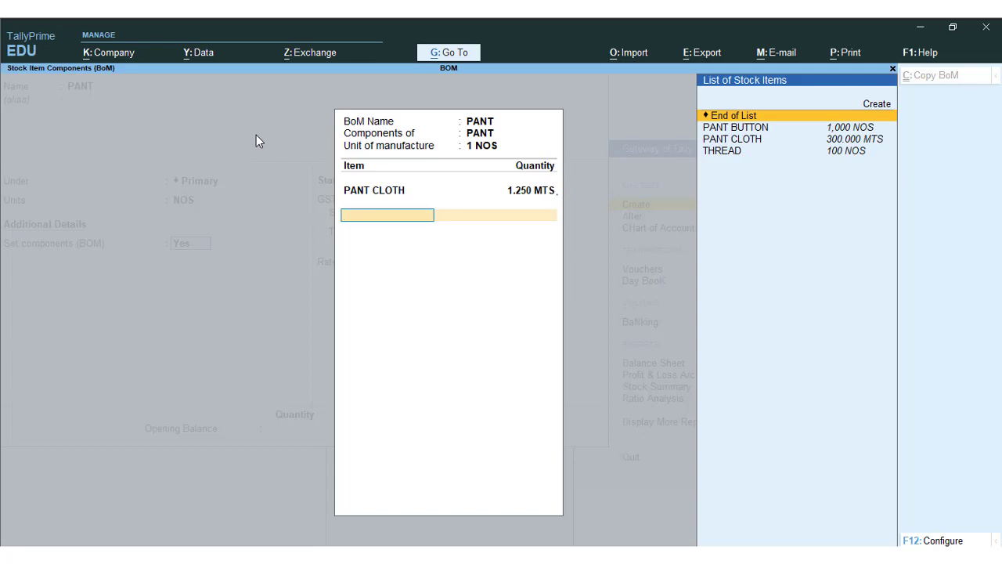
# Add THREAD with a quantity of 3 NOS and PANT BUTTON with 10 NOS to the PANT bill of materials.
pyautogui.press('Down')
pyautogui.press('Down')
pyautogui.press('Down')
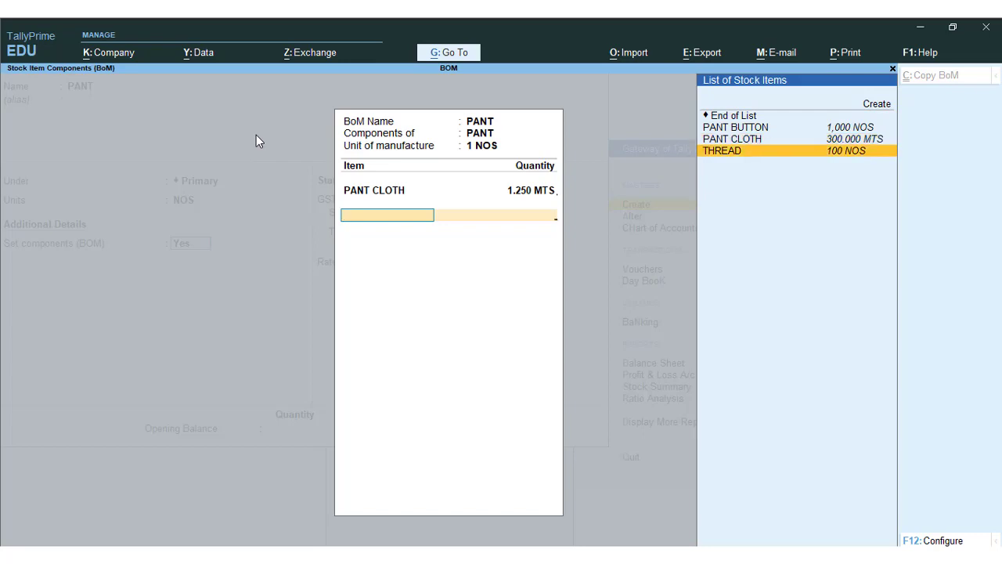
pyautogui.press('Return')
pyautogui.write('3')
pyautogui.press('Return')
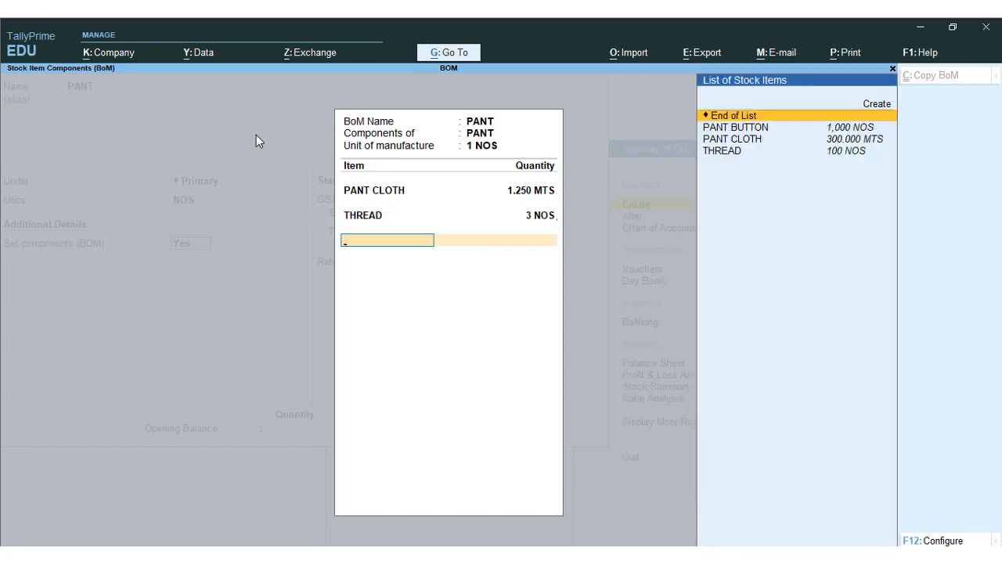
pyautogui.press('Down')
pyautogui.press('Return')
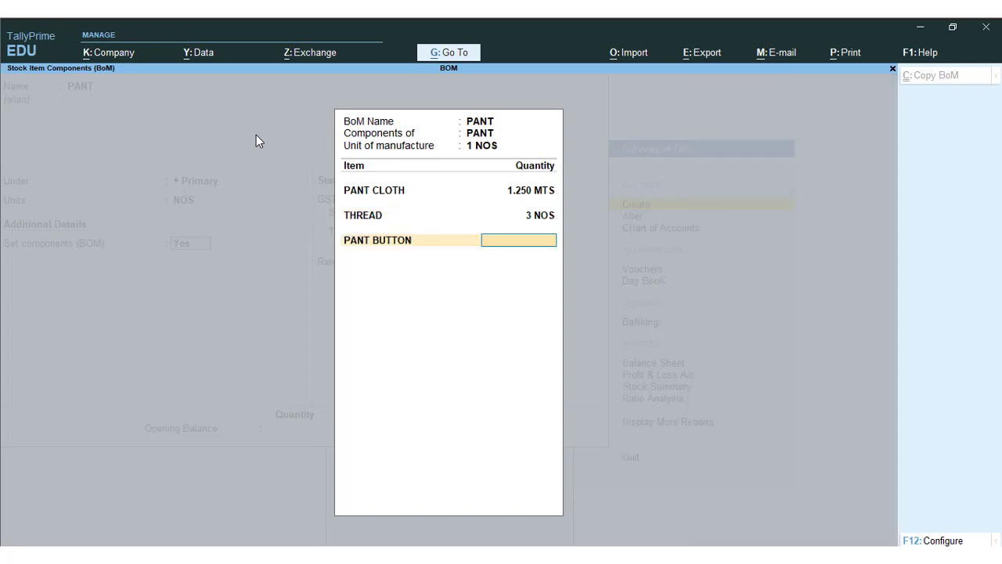
pyautogui.write('10')
pyautogui.press('Return')
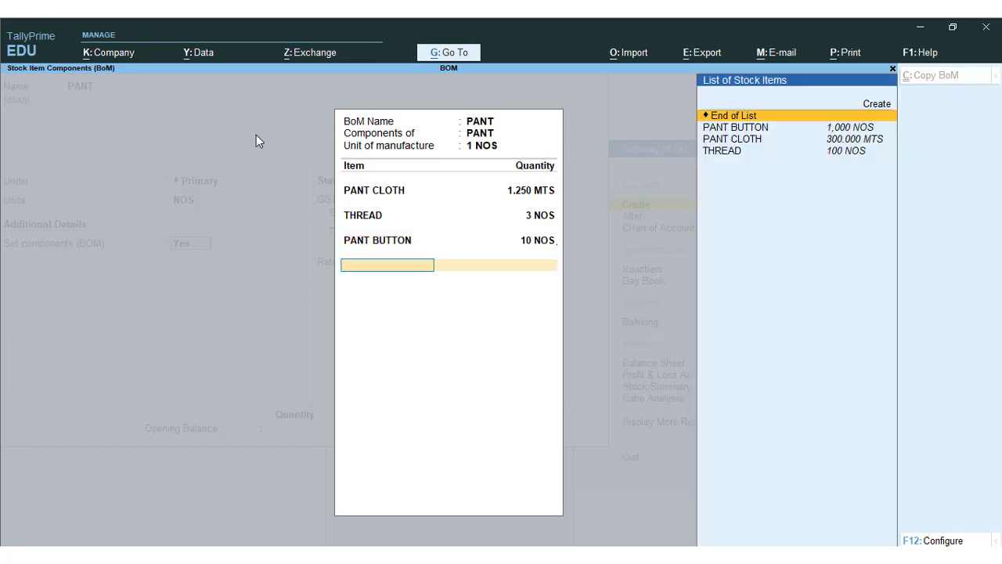
# Finish the bill of materials, save the PANT stock item, and return to the Gateway of Tally.
pyautogui.press('Return')
pyautogui.press('Return')
pyautogui.press('Return')
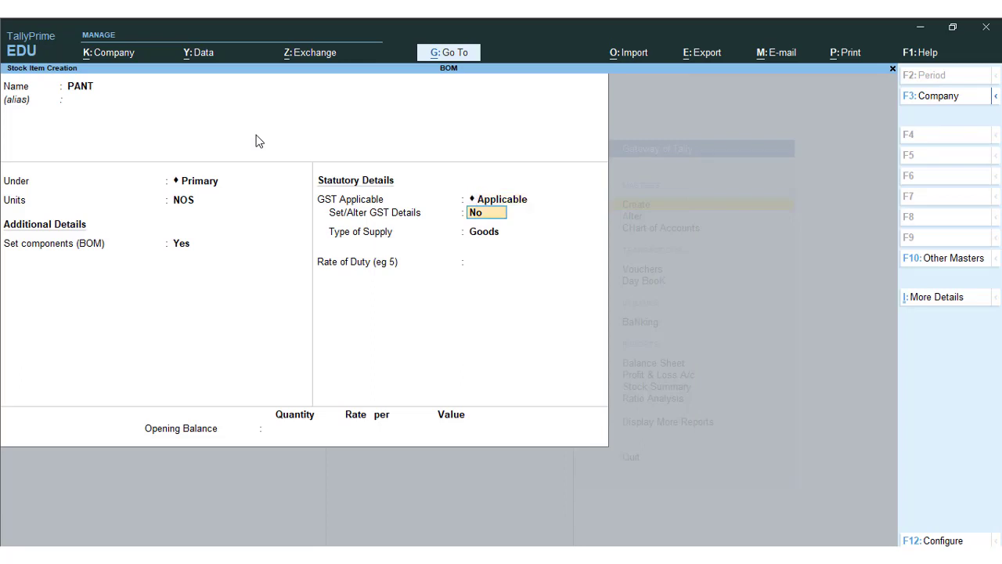
pyautogui.press('ctrl')
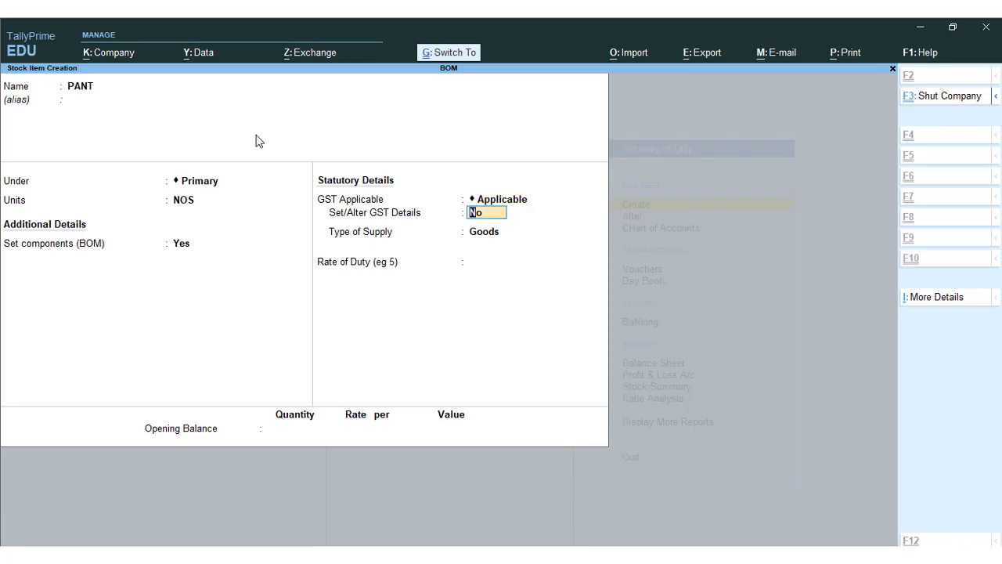
pyautogui.hotkey('ctrl', 'a')
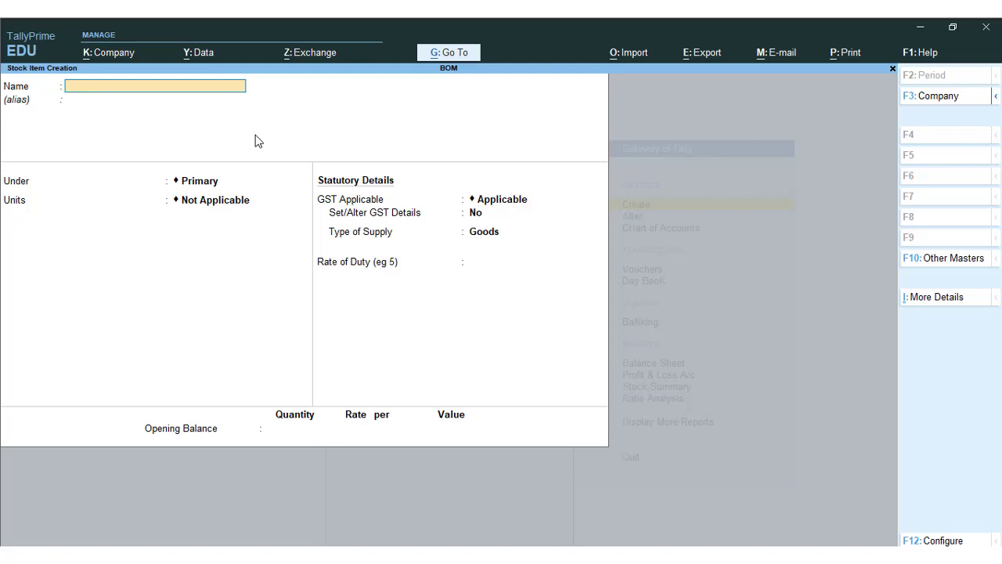
pyautogui.press('Escape')
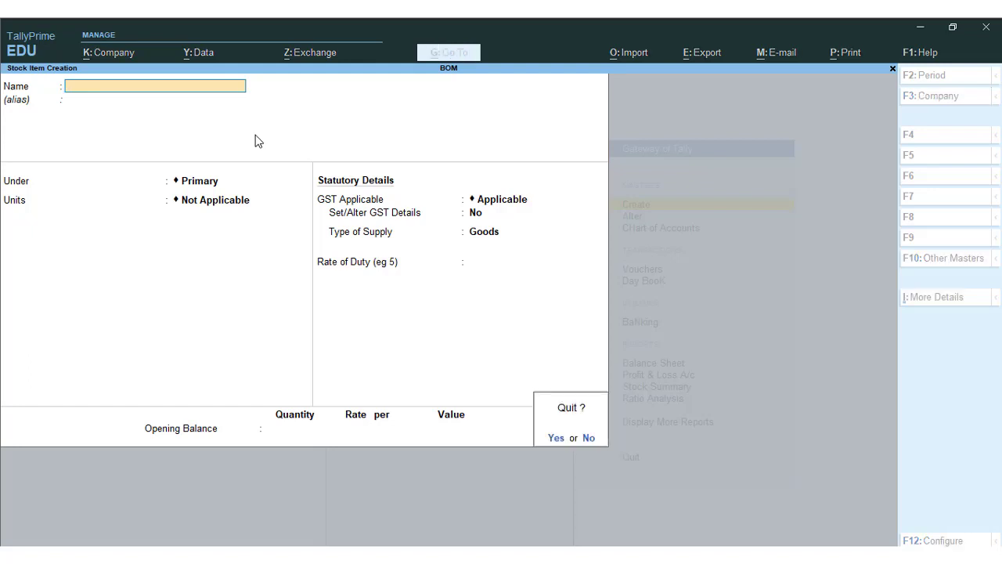
pyautogui.press('y')
pyautogui.press('Escape')
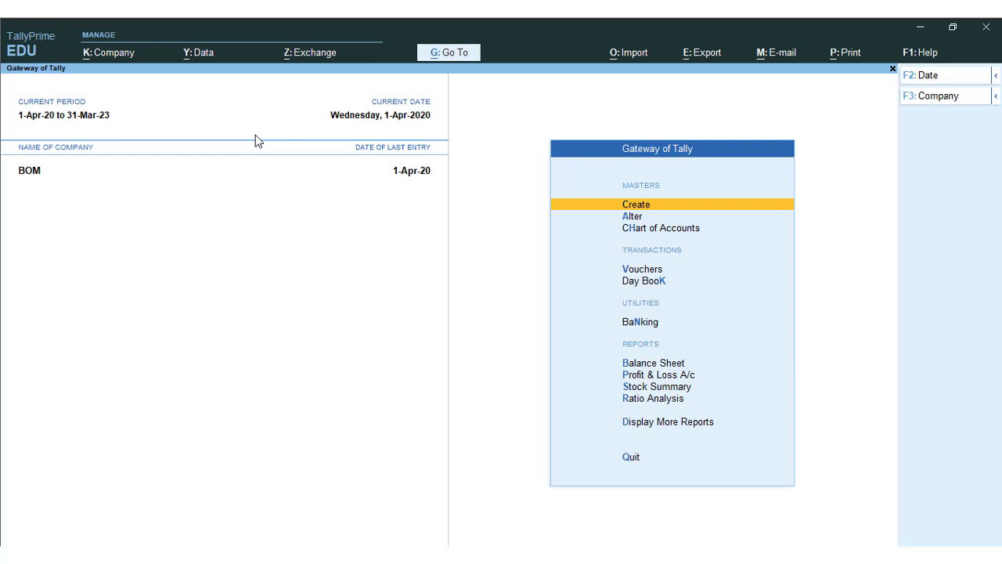
# Open voucher entry from the Gateway of Tally.
pyautogui.press('Down')
pyautogui.press('Down')
pyautogui.press('Down')
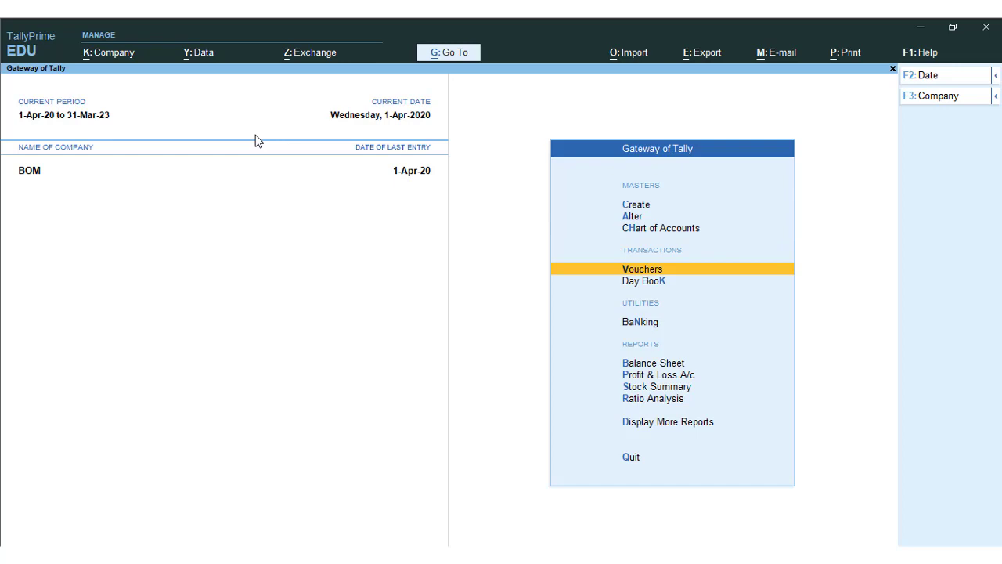
pyautogui.press('Up')
pyautogui.press('Up')
pyautogui.press('Up')
pyautogui.press('Down')
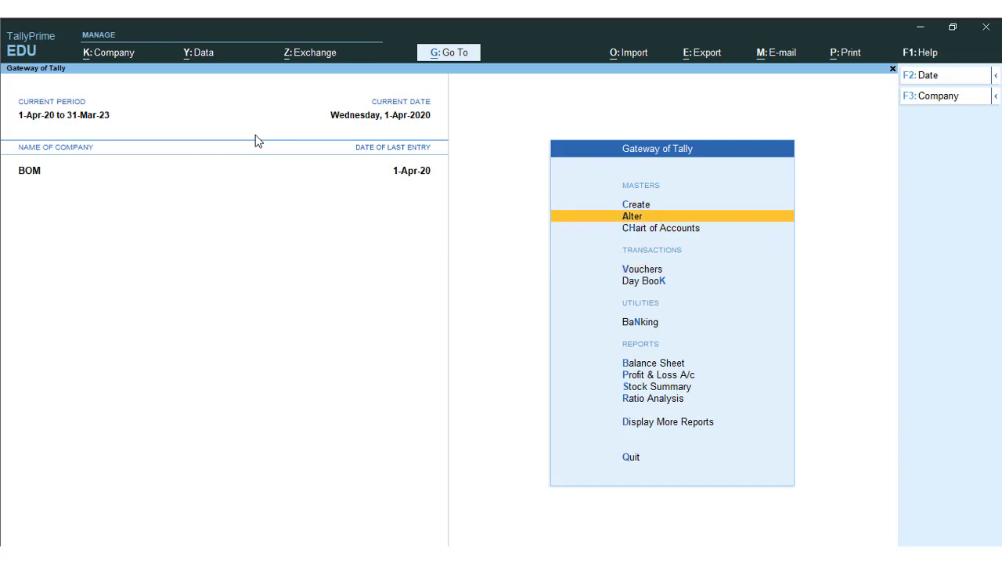
pyautogui.press('Down')
pyautogui.press('Down')
pyautogui.press('Down')
pyautogui.press('Down')
pyautogui.press('Up')
pyautogui.press('Up')
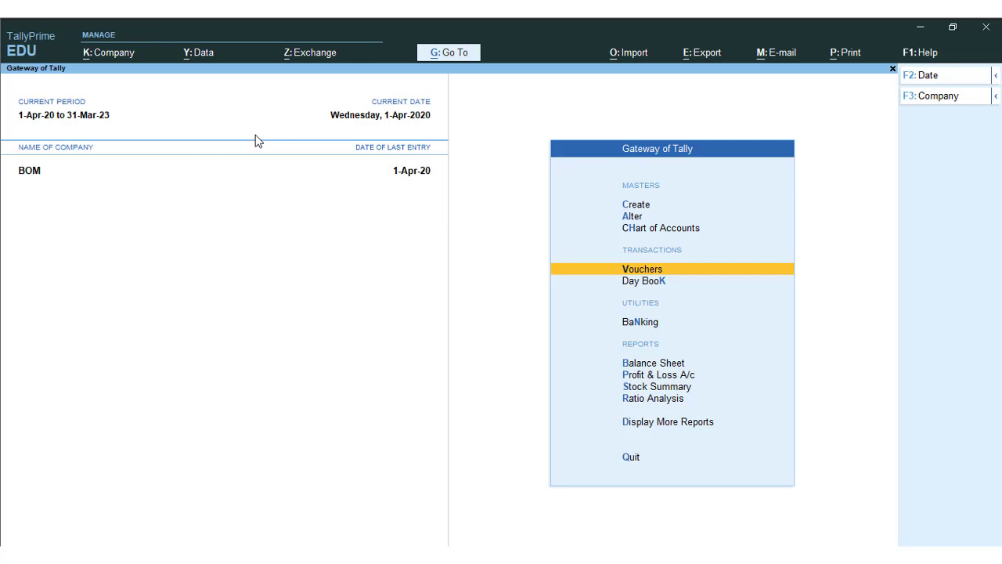
pyautogui.press('Return')
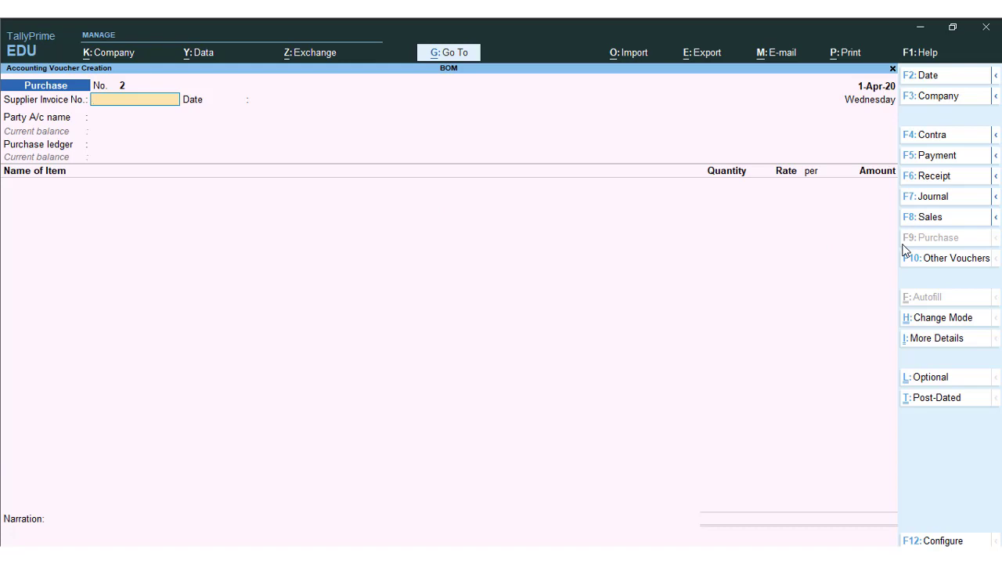
pyautogui.press('alt')
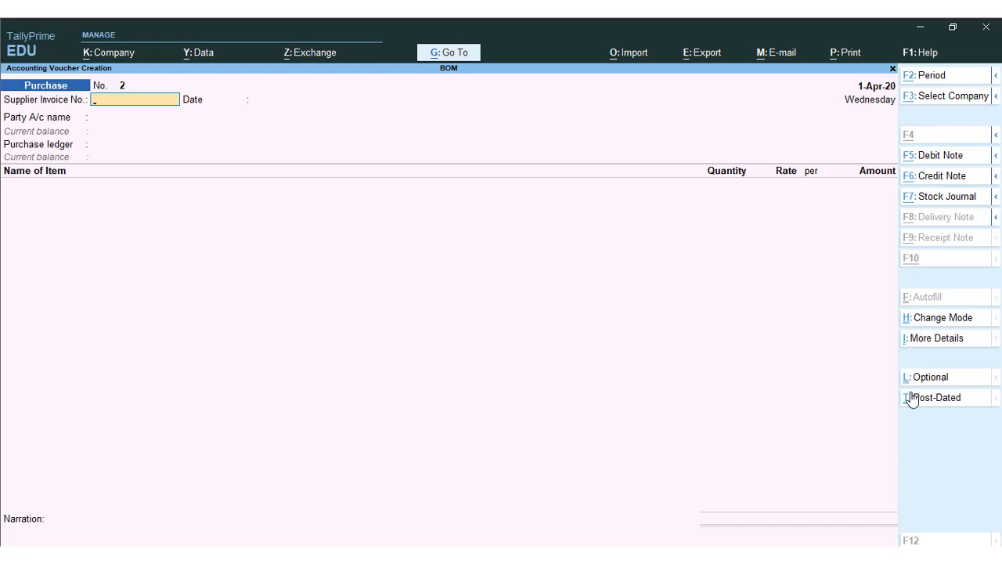
pyautogui.click(954, 202)
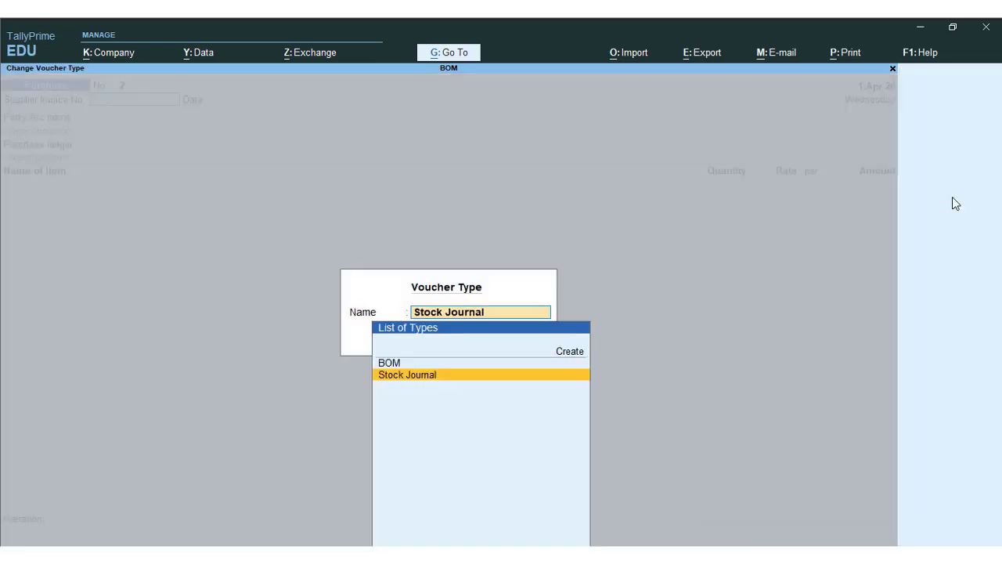
pyautogui.press('Return')
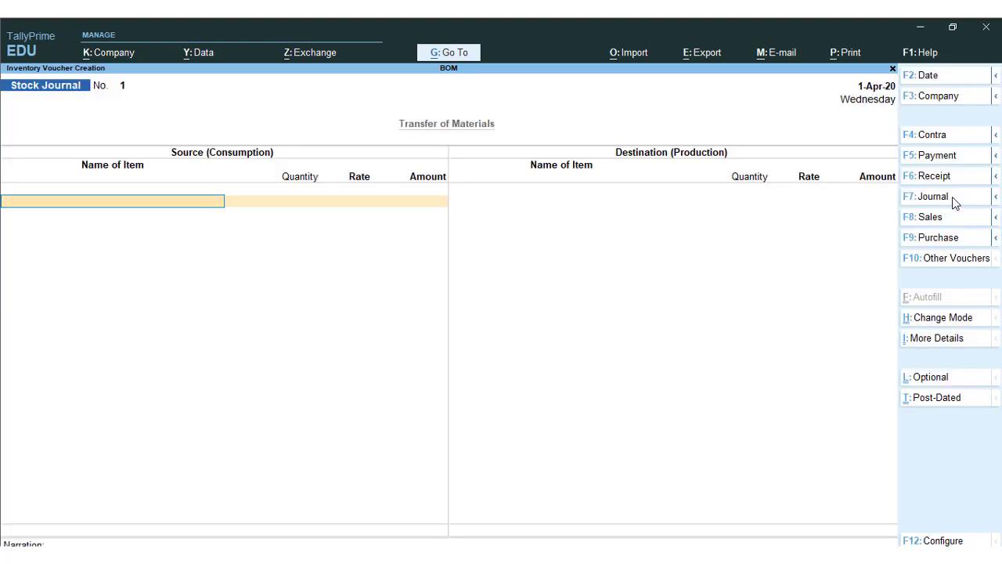
# Change the stock journal's voucher type to BOM to start a Manufacture of Materials entry.
pyautogui.press('alt')
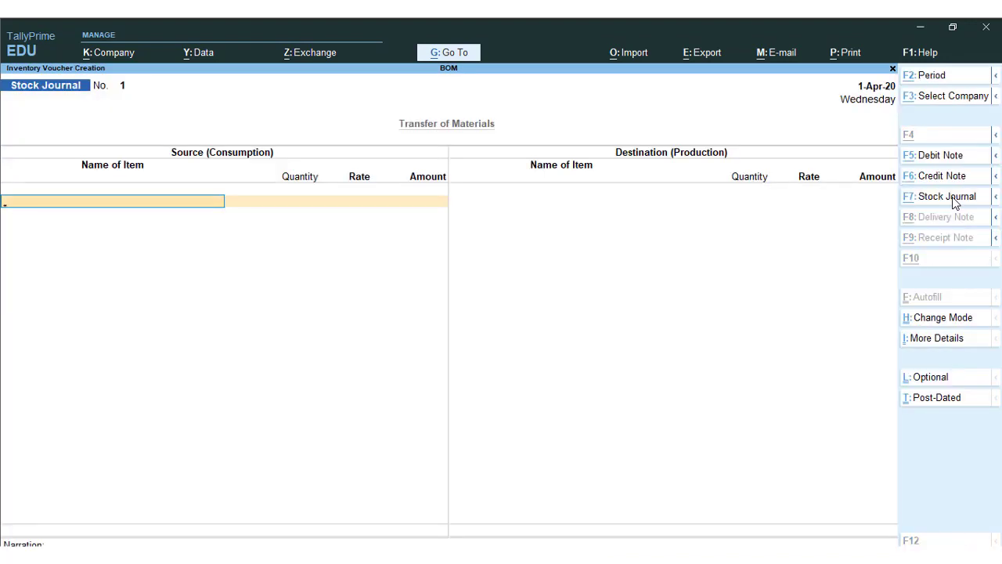
pyautogui.hotkey('alt', 'F7')
pyautogui.press('Up')
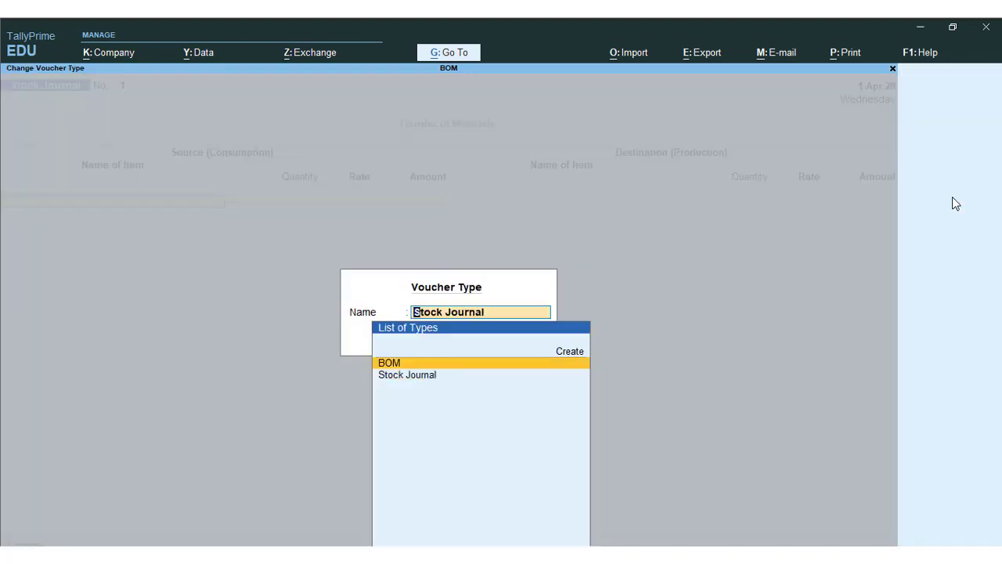
pyautogui.press('Return')
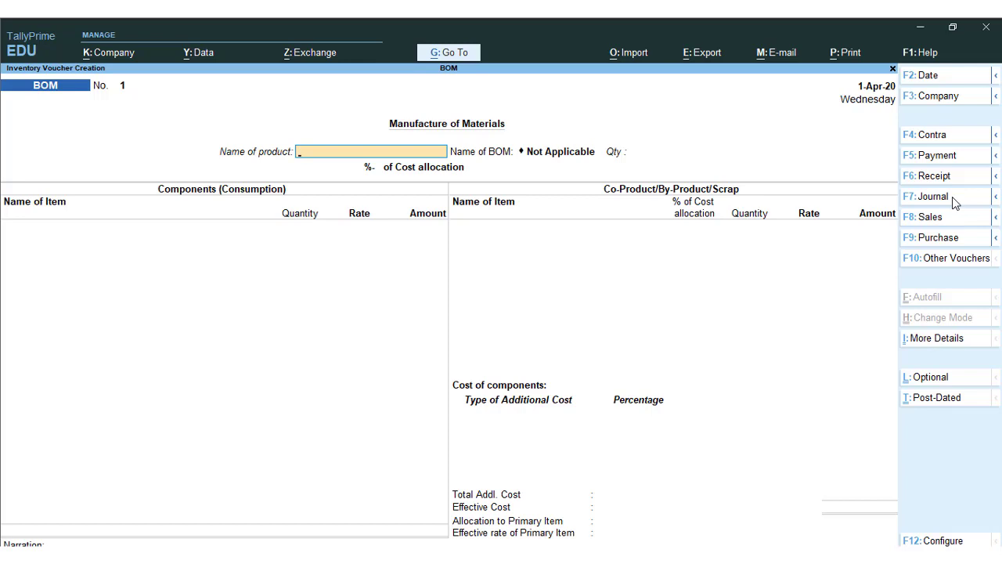
# Select PANT as the product to manufacture with its PANT BOM and a quantity of 1 NOS.
pyautogui.write('P')
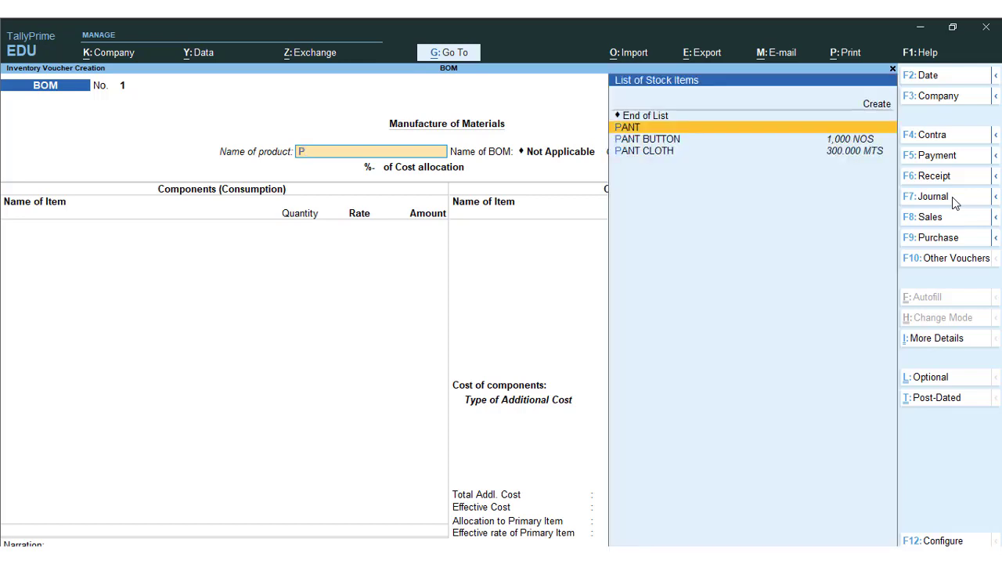
pyautogui.press('Return')
pyautogui.write('1')
pyautogui.press('Return')
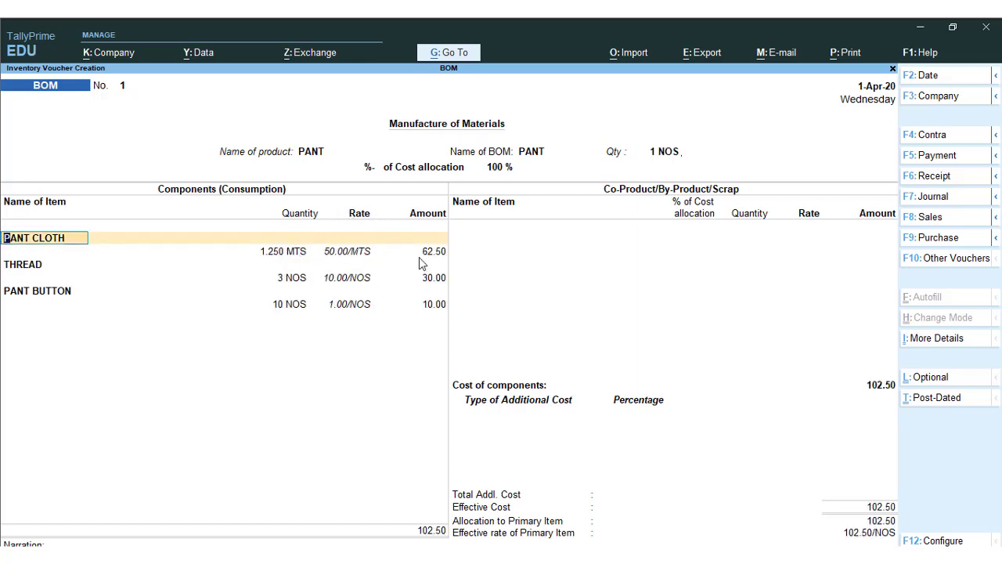
# Set the quantity of PANT to manufacture to 100 NOS.
pyautogui.press('BackSpace')
pyautogui.write('100')
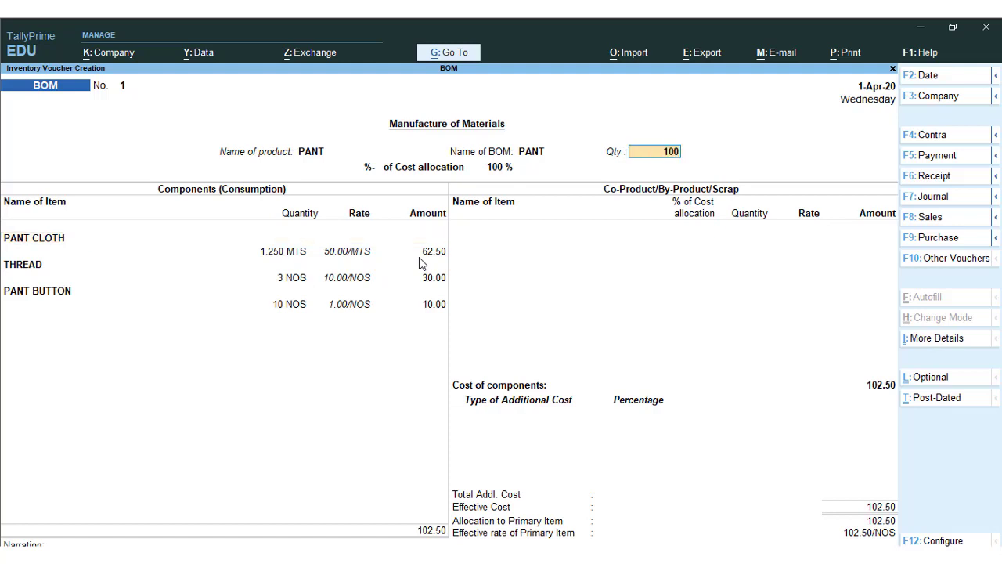
pyautogui.press('Return')
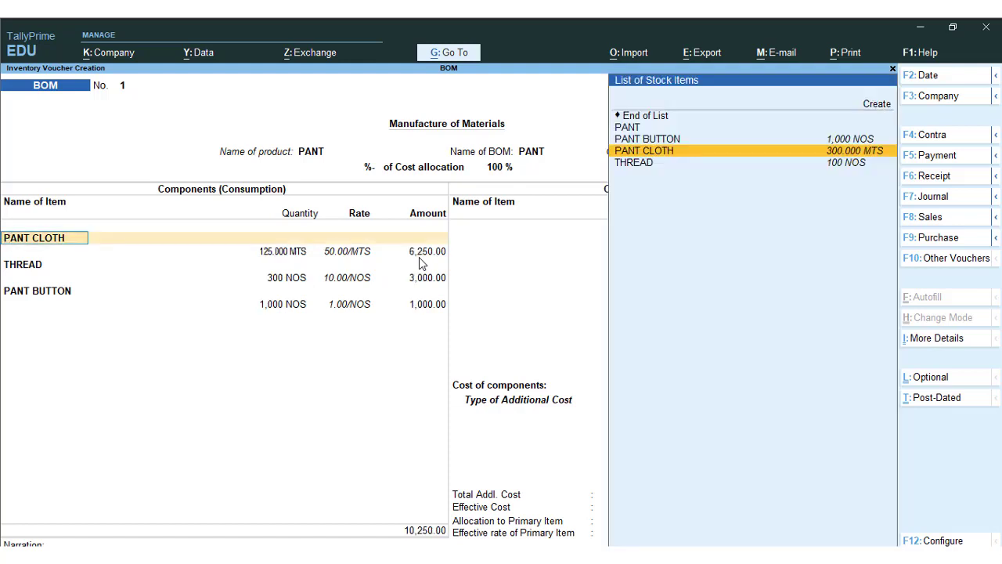
# Accept the PANT CLOTH, THREAD and PANT BUTTON consumption lines and proceed to the first co-product/by-product/scrap item entry.
pyautogui.press('Return')
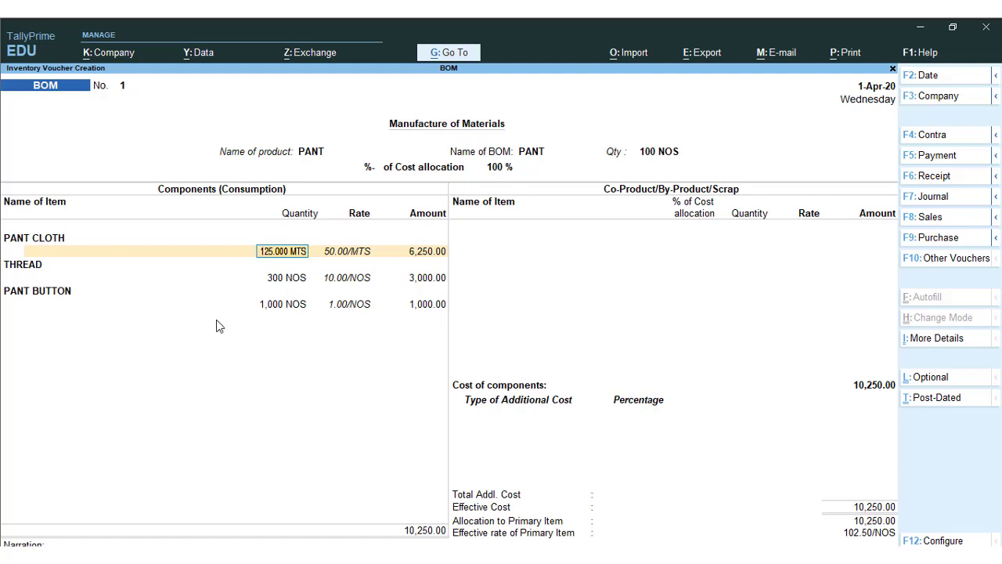
pyautogui.press('Return')
pyautogui.press('Return')
pyautogui.press('Return')
pyautogui.press('Return')
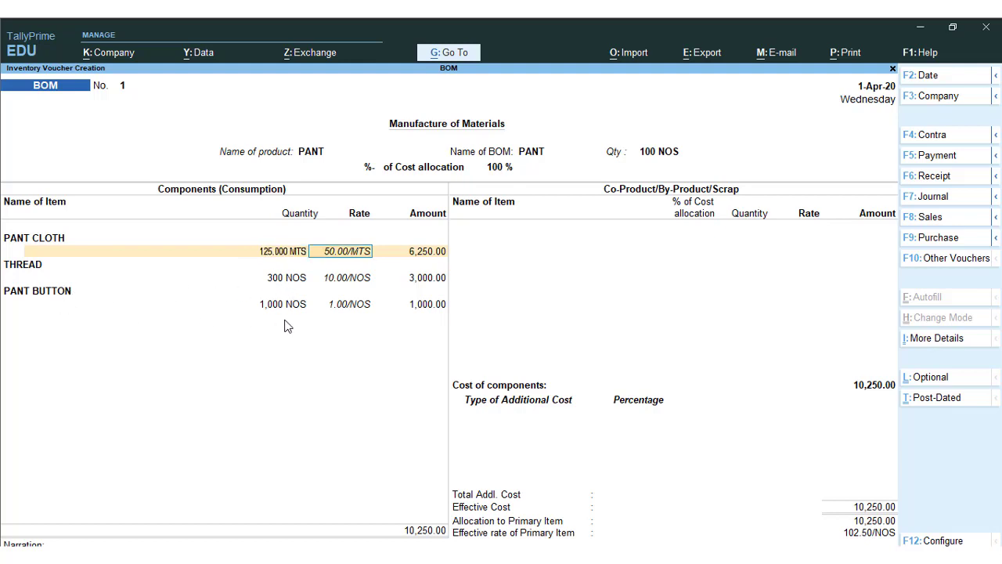
pyautogui.press('Return')
pyautogui.press('Return')
pyautogui.press('Return')
pyautogui.press('Return')
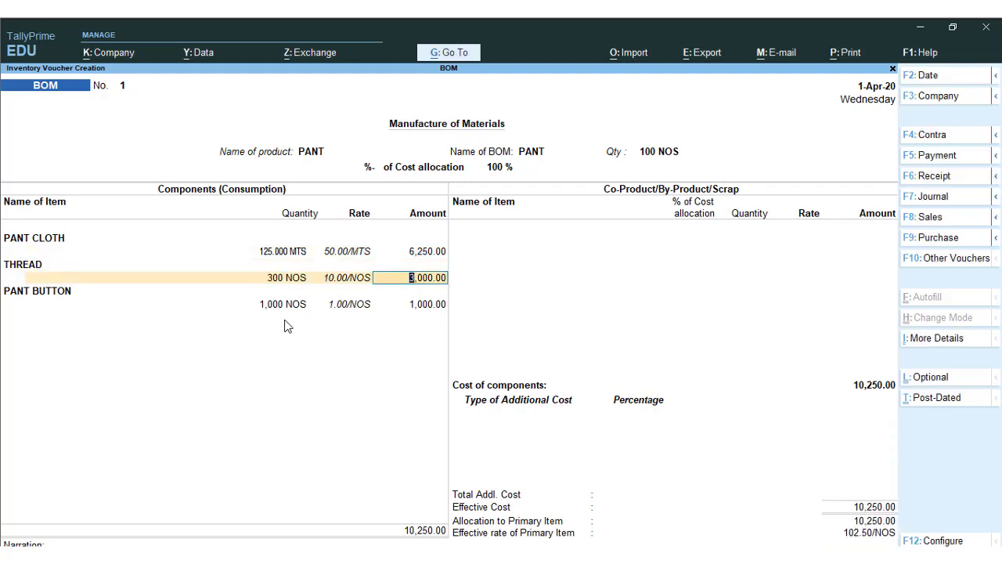
pyautogui.press('Return')
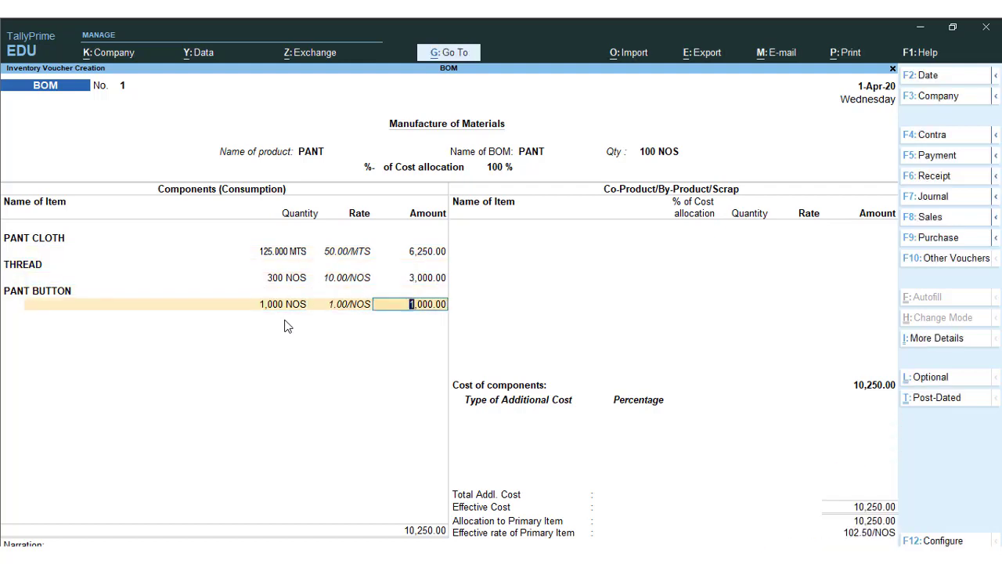
pyautogui.press('Return')
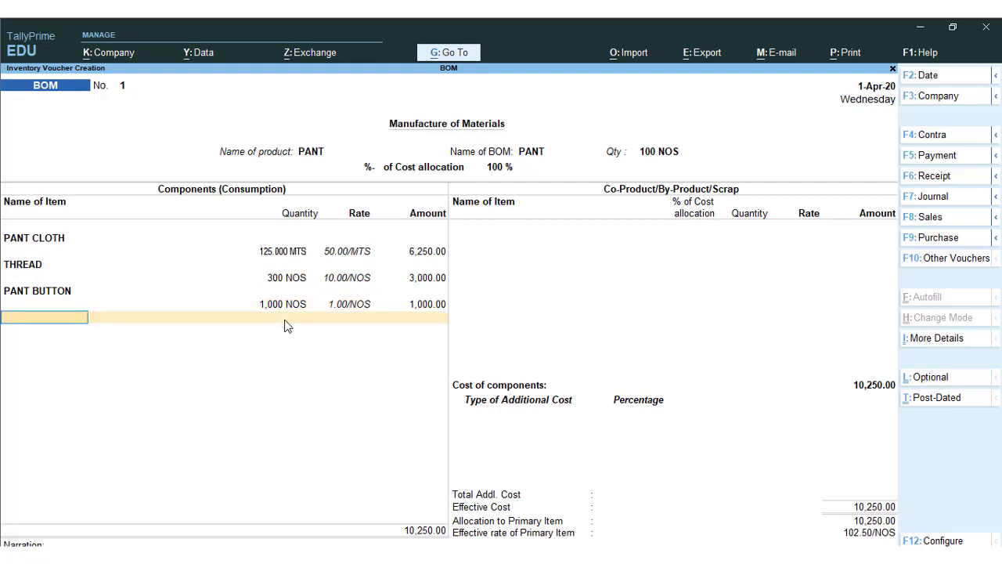
pyautogui.press('Return')
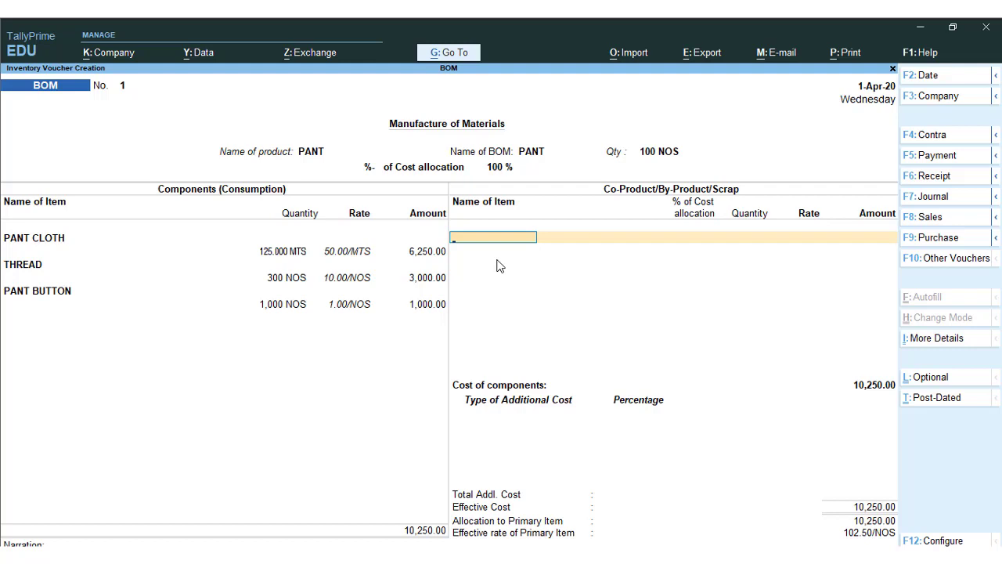
# Start a new stock item named WASTE CLOTH under Primary for the co-product/by-product/scrap list.
pyautogui.hotkey('alt', 'c')
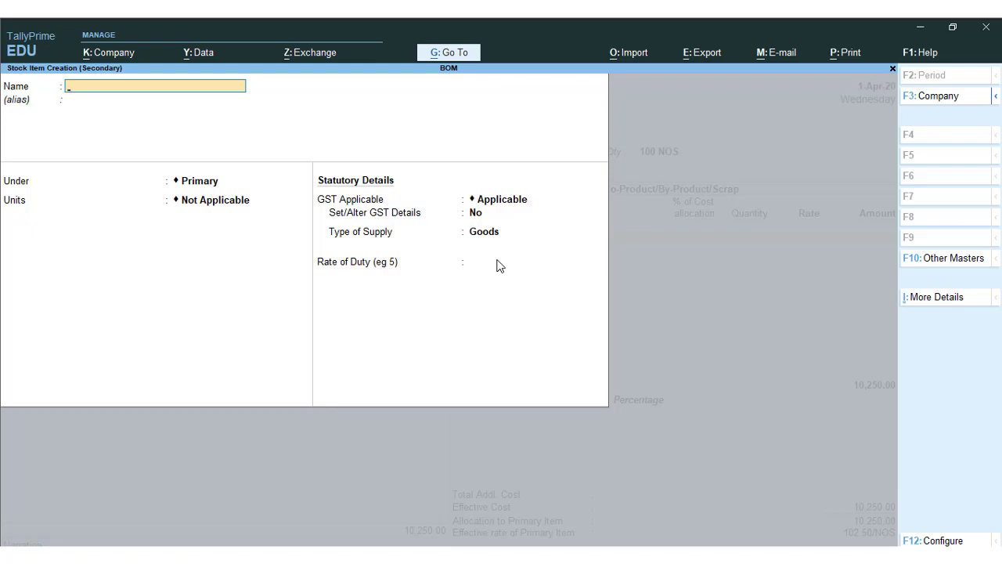
pyautogui.write('WASTE CLOTH')
pyautogui.press('Return')
pyautogui.press('Return')
pyautogui.press('Return')
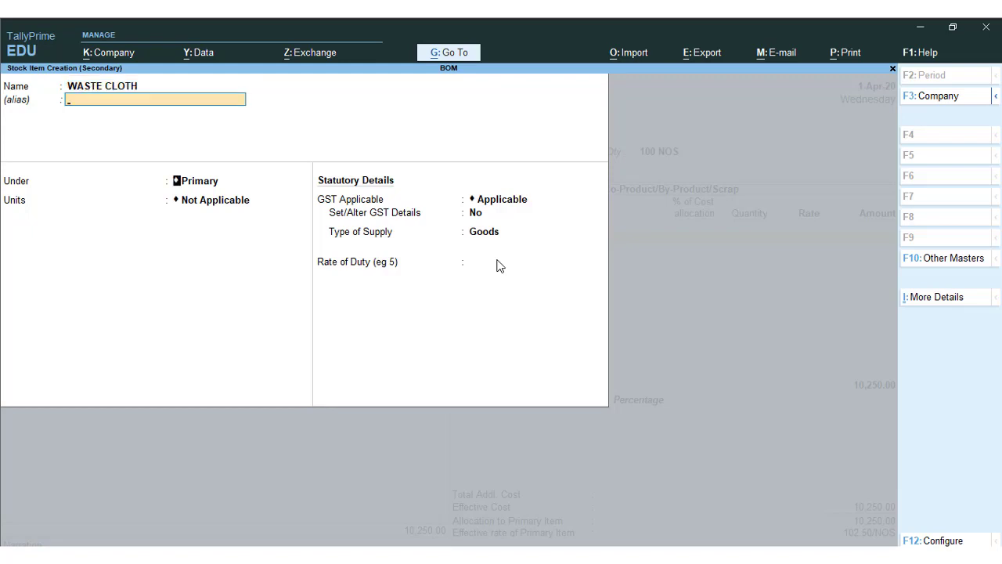
# Create the unit KG (KILOGRAM, UQC KGS-KILOGRAMS) with 3 decimal places and save WASTE CLOTH with it.
pyautogui.hotkey('alt', 'c')
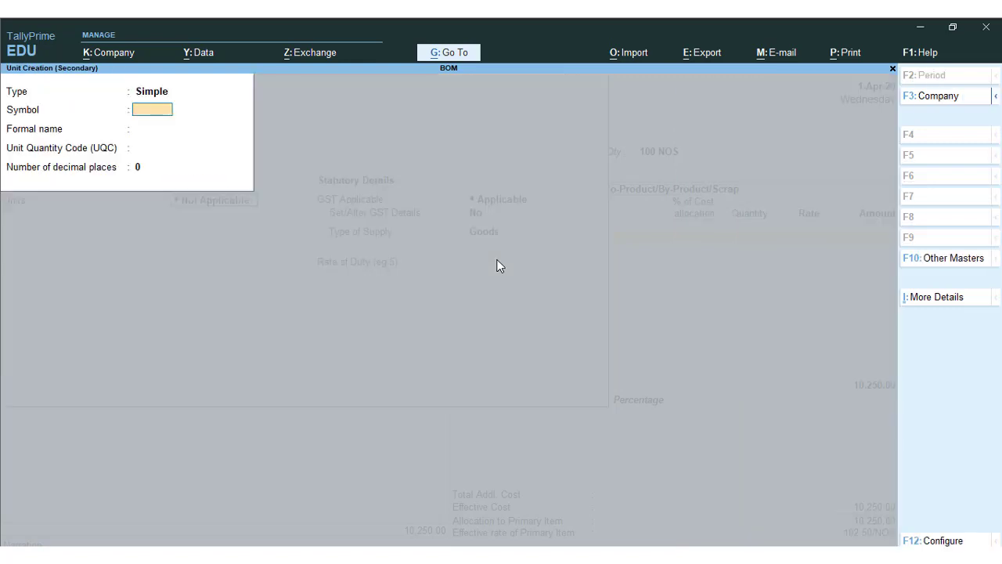
pyautogui.write('KG')
pyautogui.press('Return')
pyautogui.write('KILOGRAM')
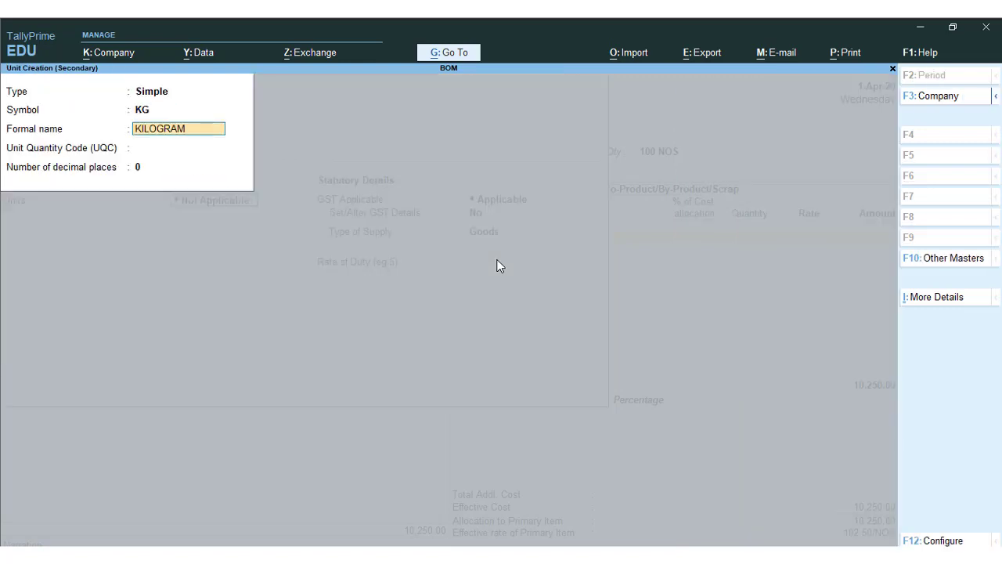
pyautogui.press('Return')
pyautogui.write('KG')
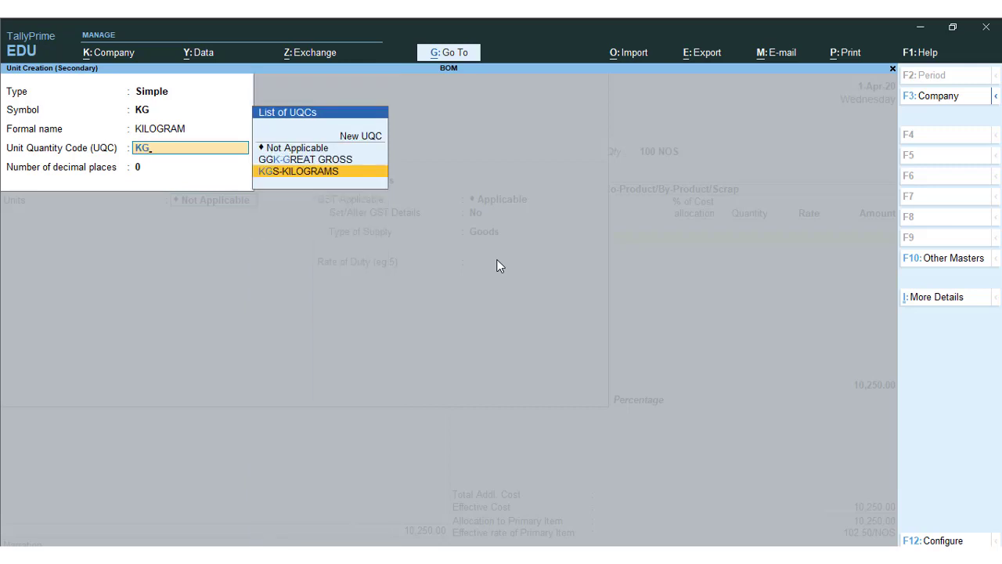
pyautogui.press('Return')
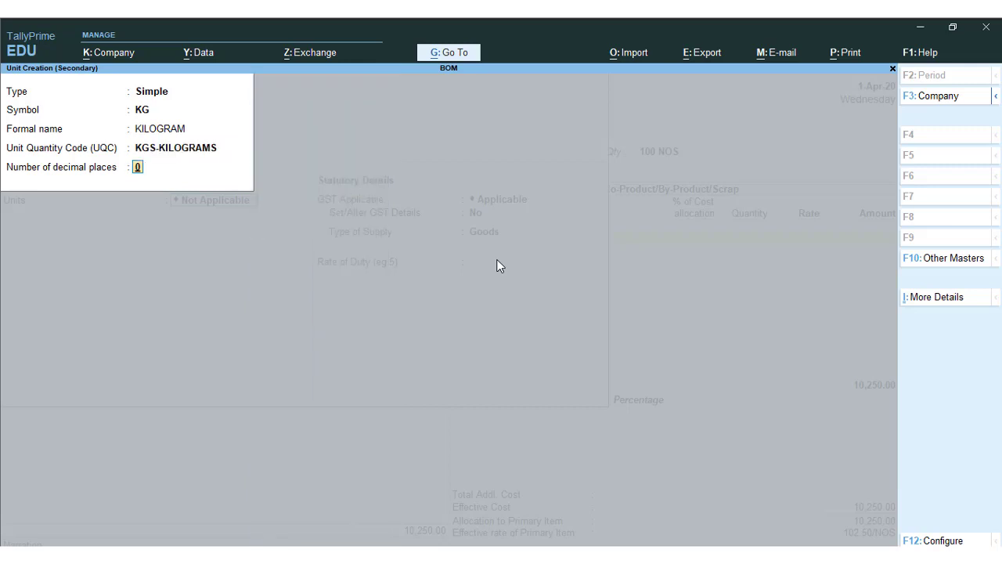
pyautogui.press('Return')
pyautogui.press('Escape')
pyautogui.write('3')
pyautogui.press('Return')
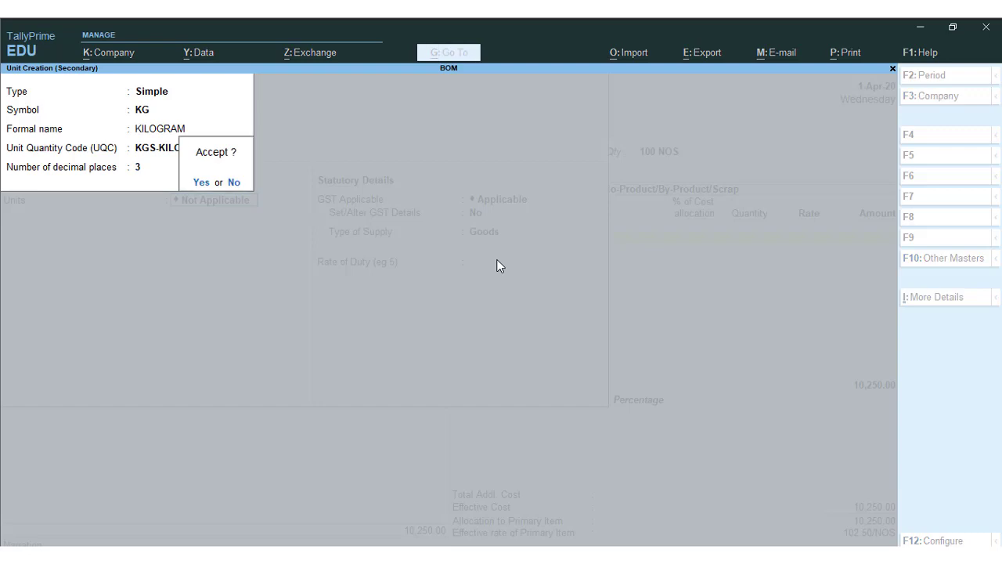
pyautogui.press('Return')
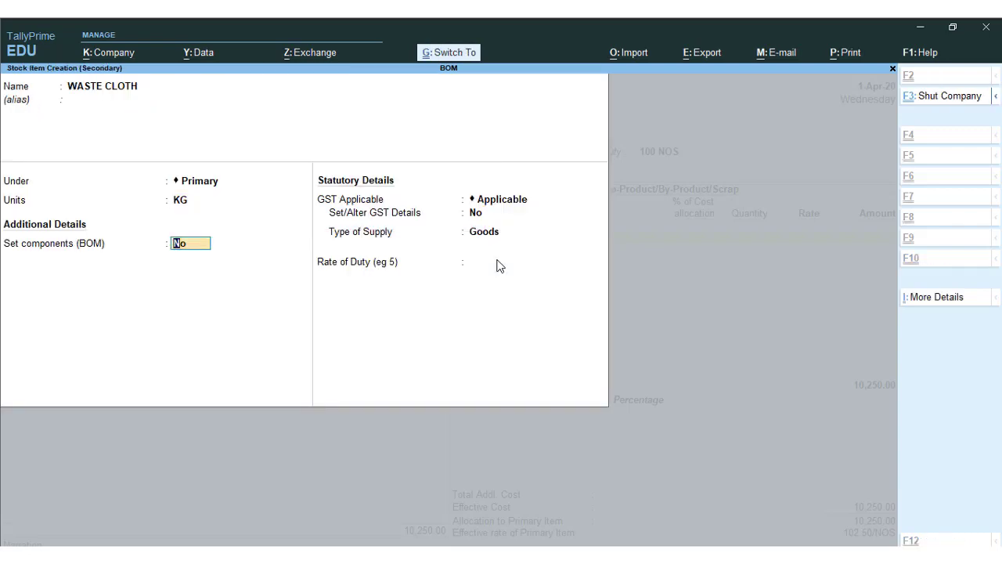
pyautogui.hotkey('ctrl', 'a')
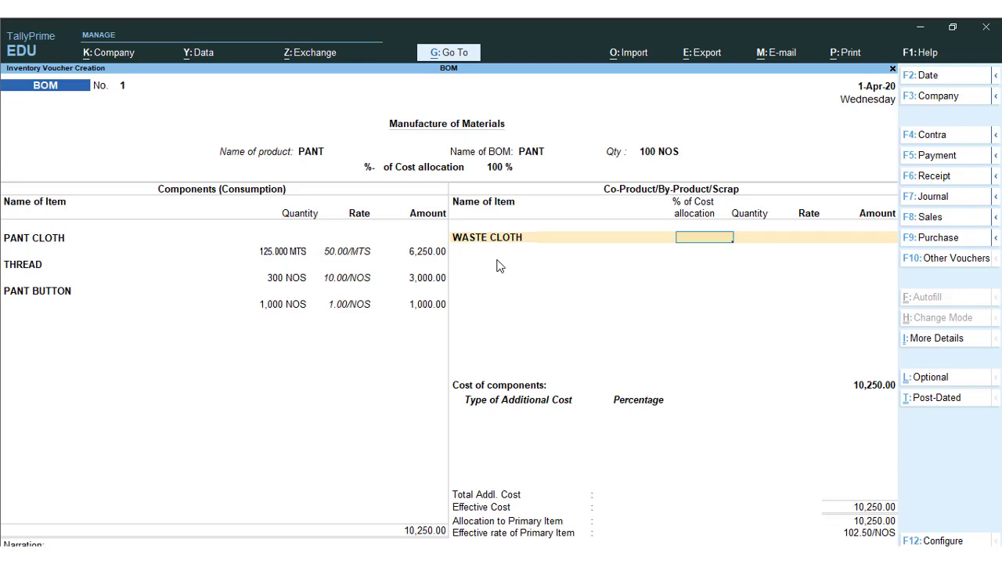
# Try a 5% cost allocation for WASTE CLOTH and clear it again.
pyautogui.write('5')
pyautogui.press('Return')
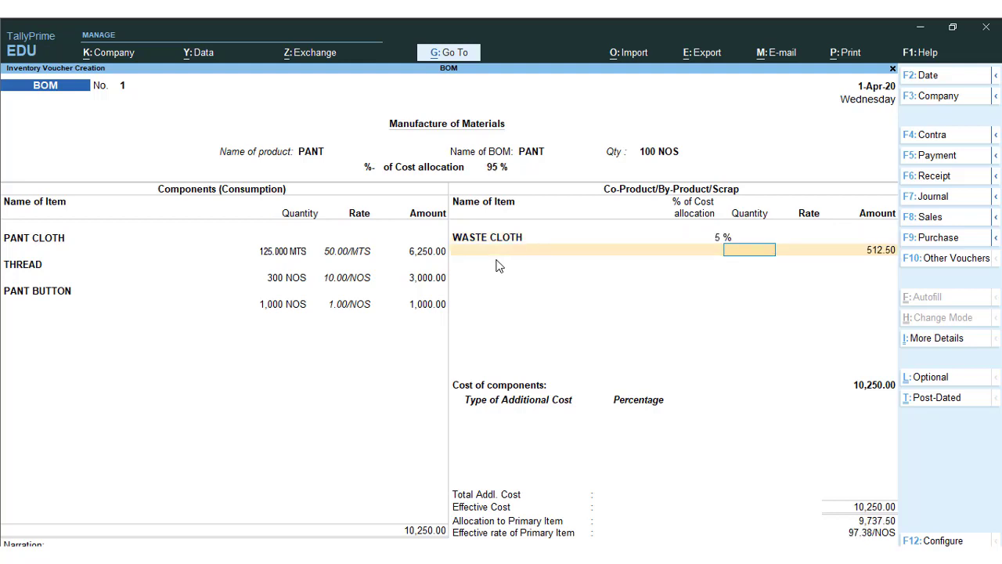
pyautogui.press('BackSpace')
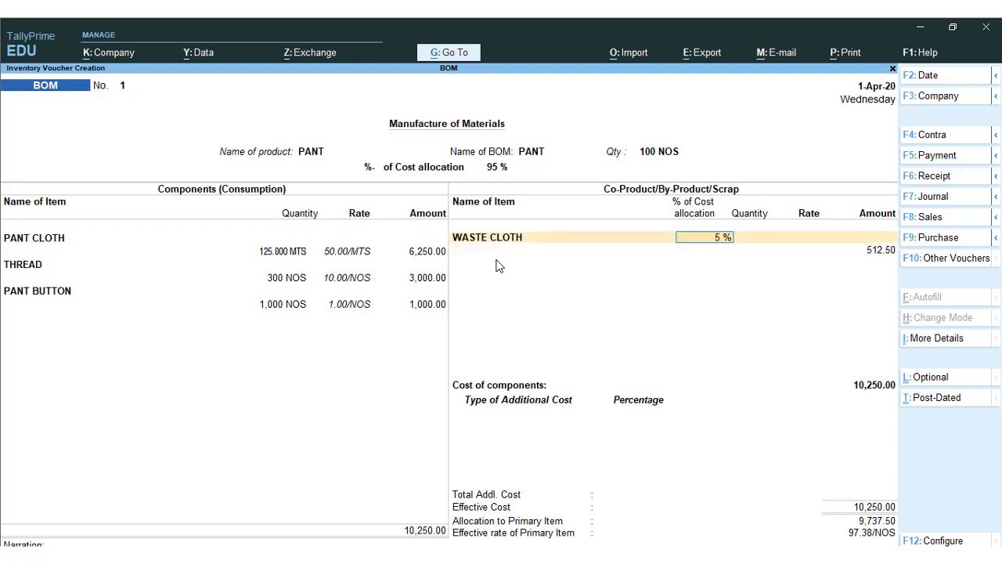
pyautogui.press('BackSpace')
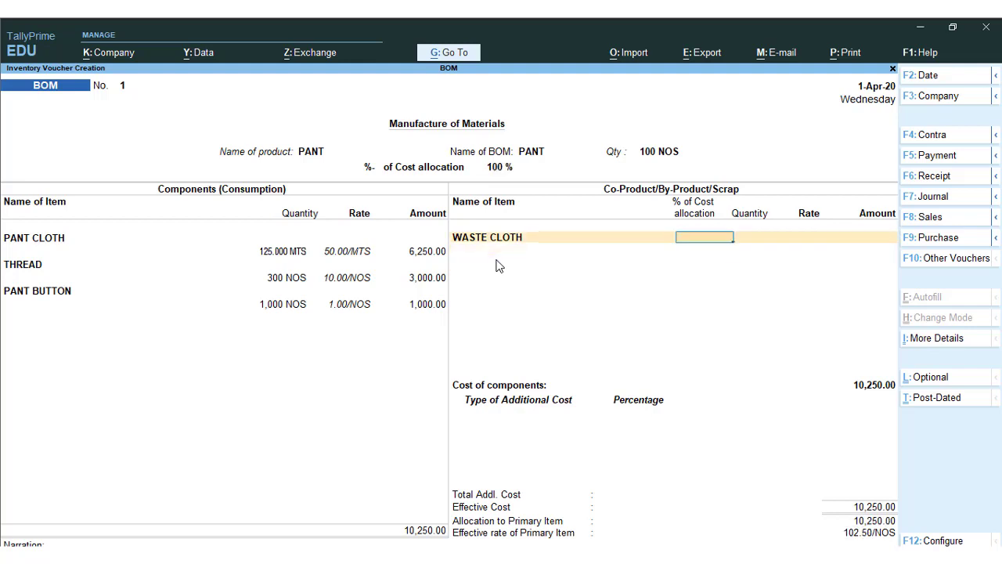
# Enter 2 KG of WASTE CLOTH without a cost allocation and finish the co-product/by-product/scrap list.
pyautogui.press('Return')
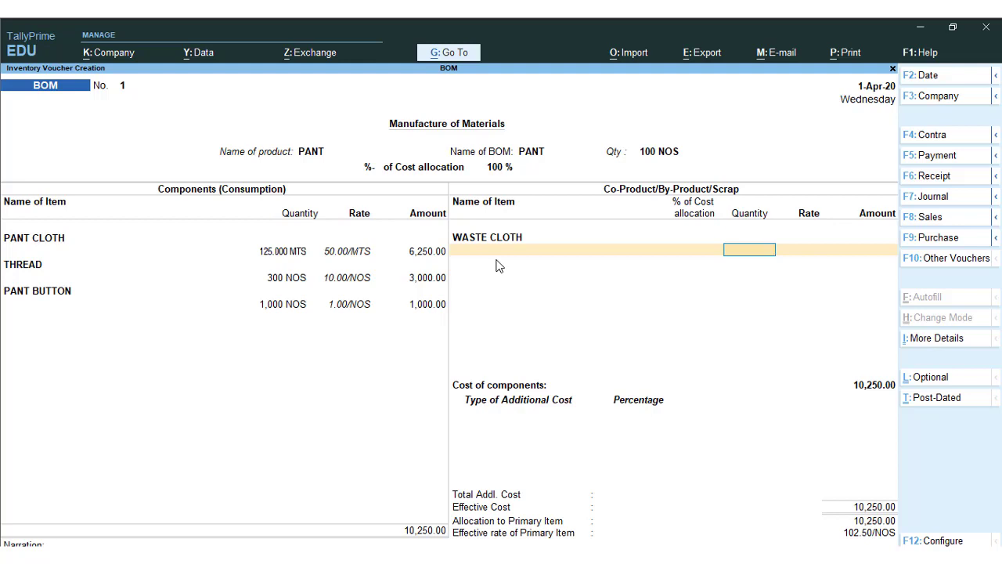
pyautogui.write('2')
pyautogui.press('Return')
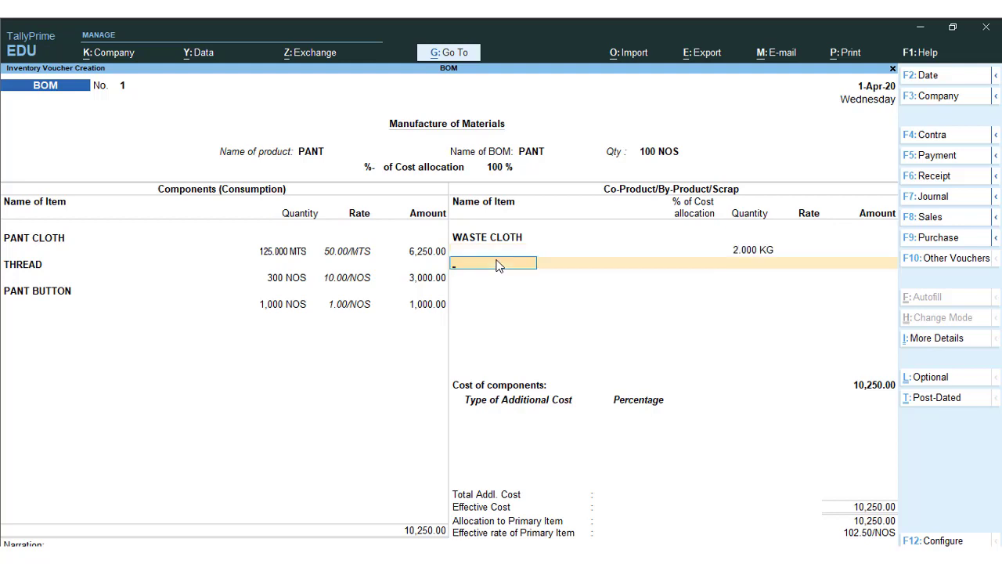
pyautogui.press('Return')
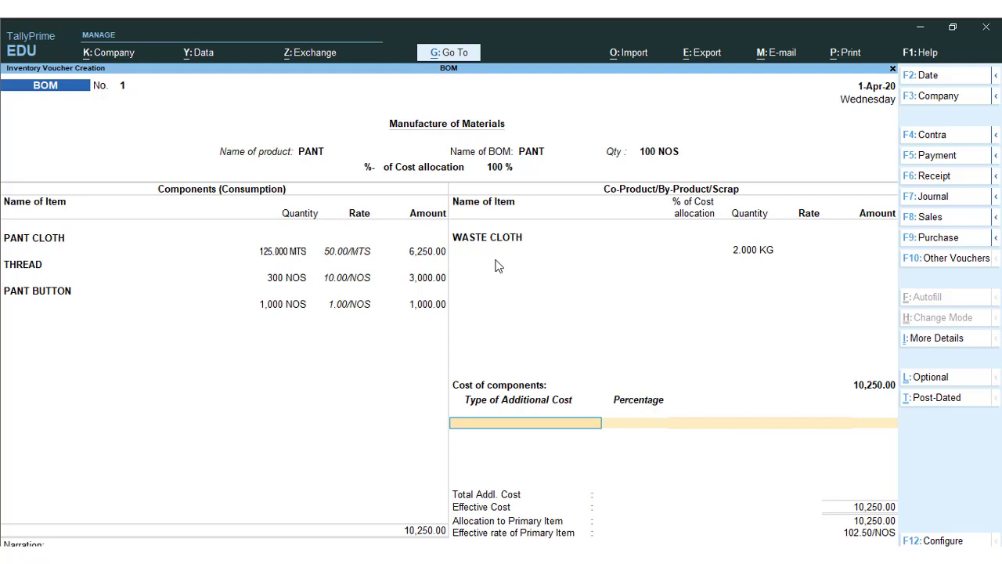
# Create a WAGES ledger under Direct Expenses, with ledger type Not Applicable and other defaults kept, as the first additional cost.
pyautogui.hotkey('alt', 'c')
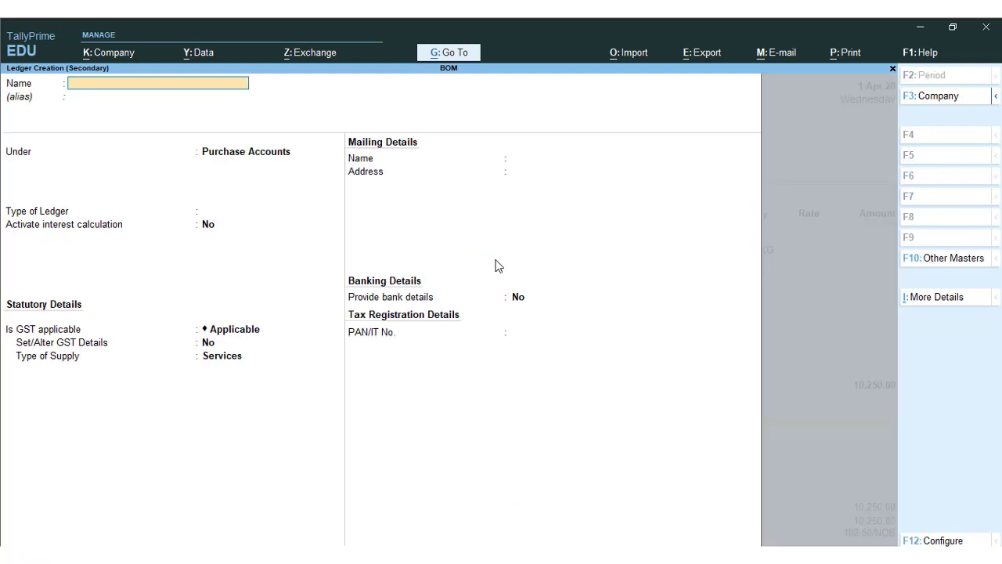
pyautogui.write('WAGES')
pyautogui.press('Return')
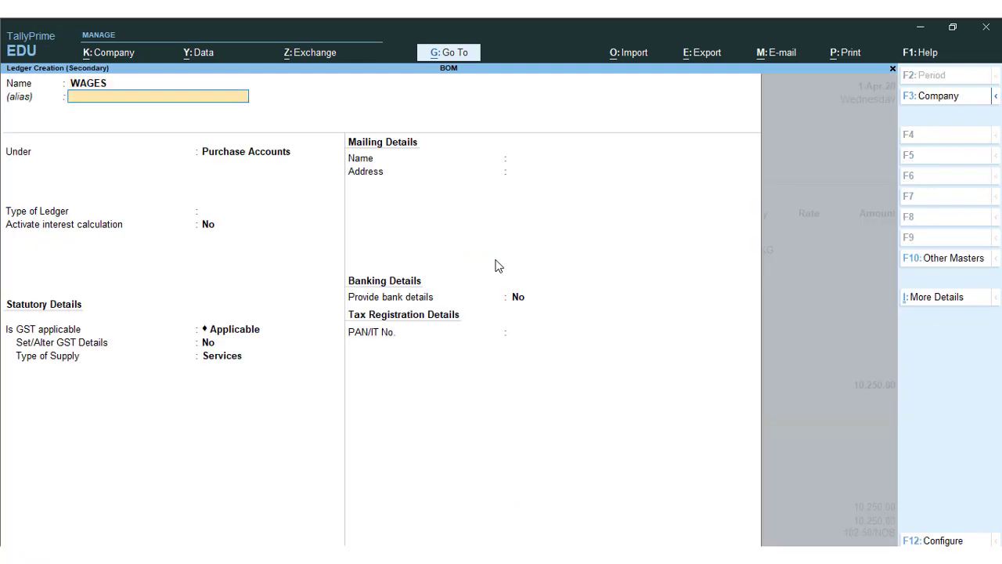
pyautogui.press('Return')
pyautogui.write('DIRE')
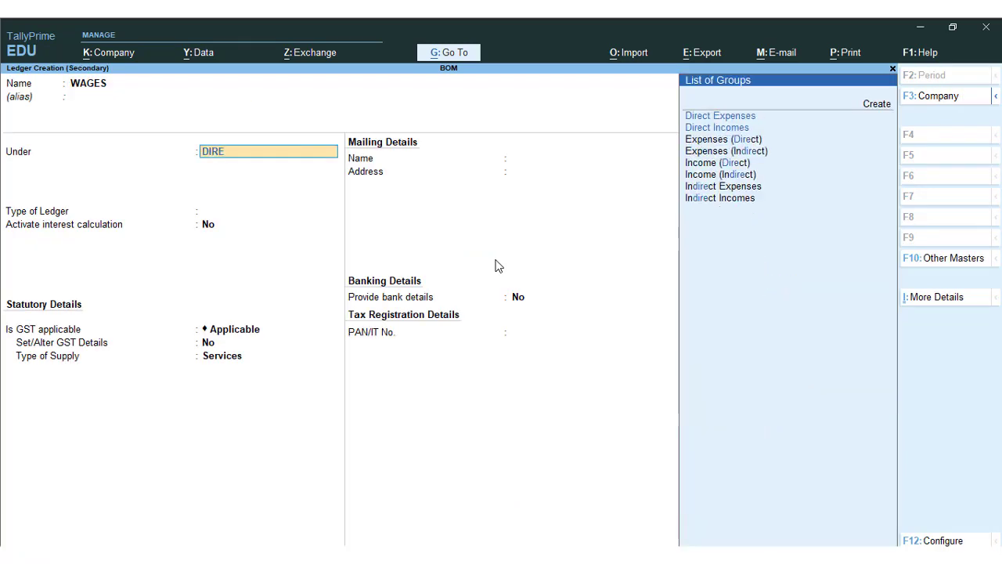
pyautogui.write('CT EX')
pyautogui.press('Return')
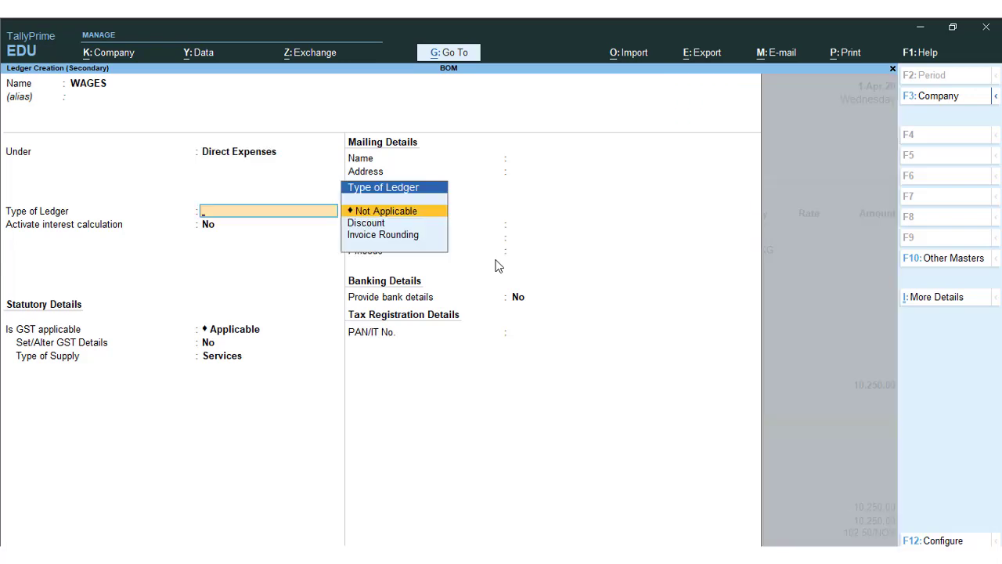
pyautogui.press('Return')
pyautogui.press('Return')
pyautogui.press('Return')
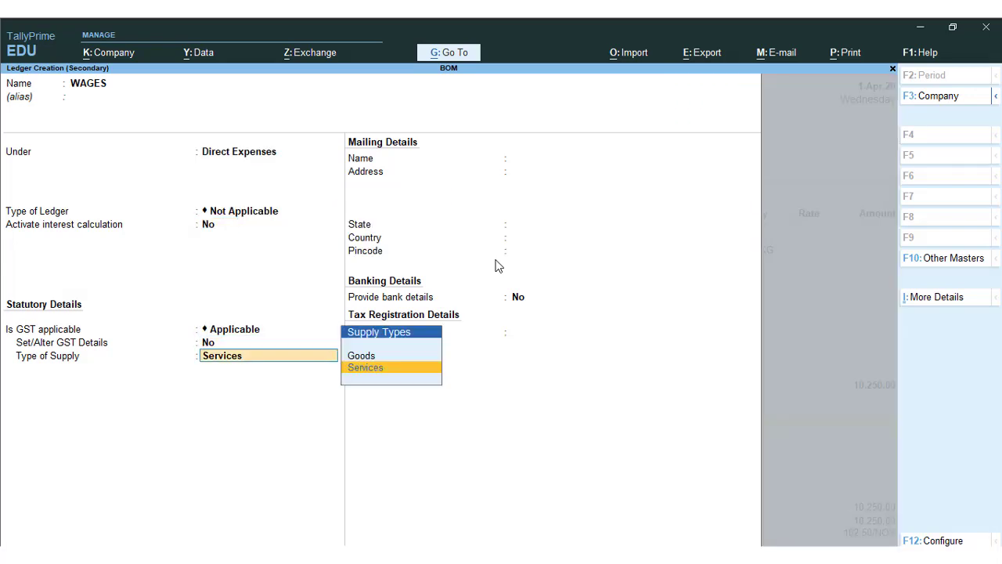
pyautogui.press('Return')
pyautogui.press('Return')
pyautogui.press('Return')
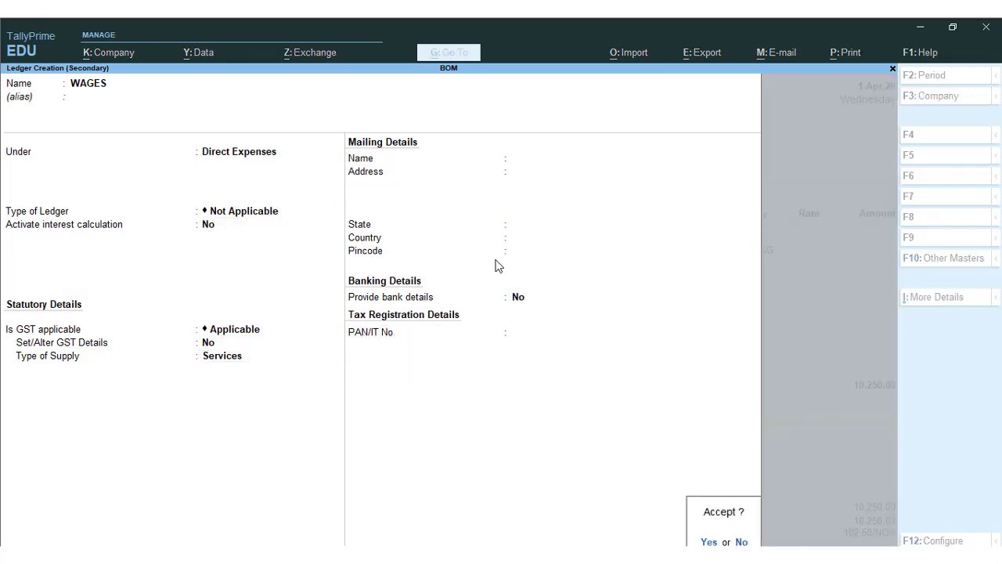
pyautogui.press('Return')
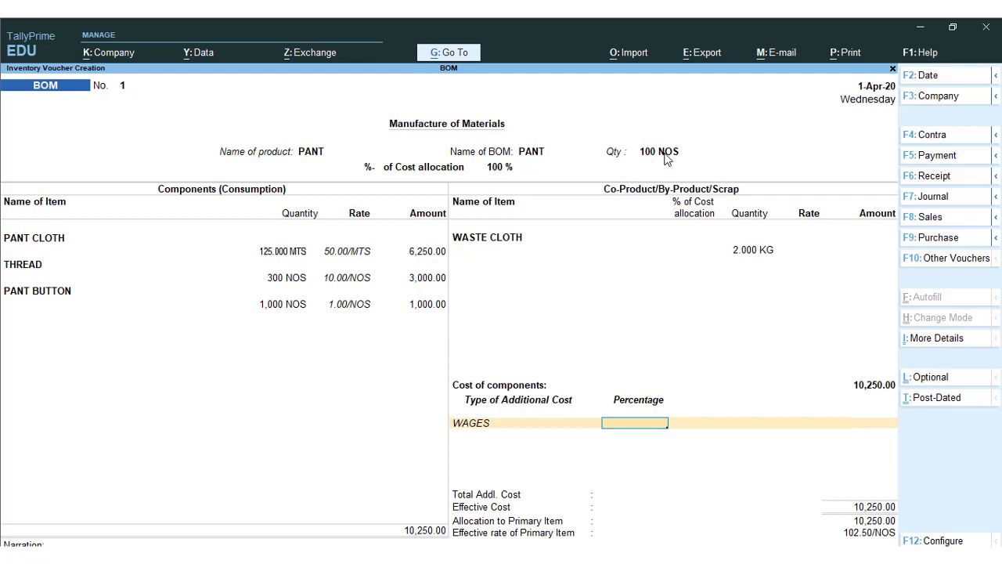
# Calculate 100*50 in the built-in calculator and return to the percentage of the WAGES cost line.
pyautogui.press('ctrl')
pyautogui.hotkey('ctrl', 'n')
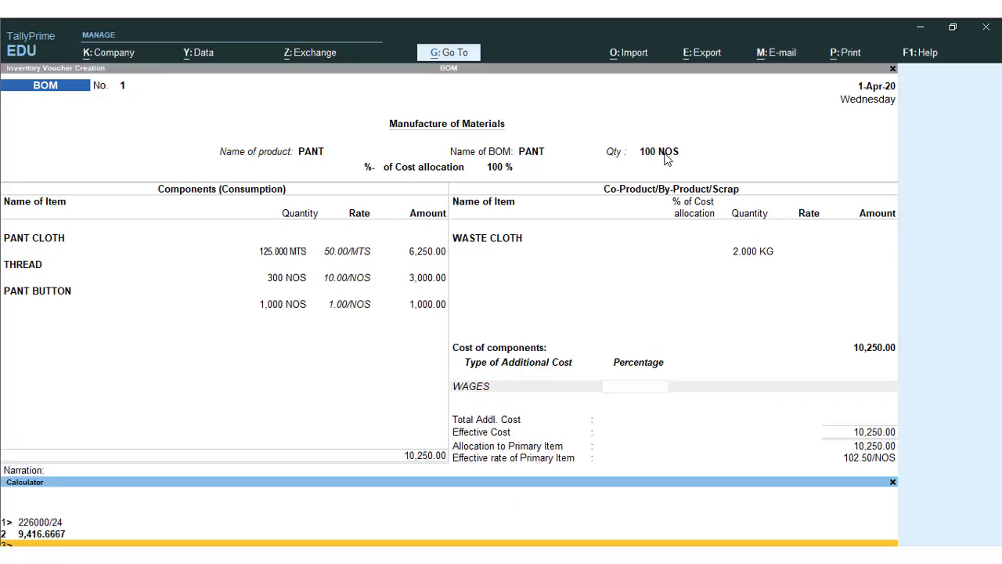
pyautogui.write('100*50')
pyautogui.press('Return')
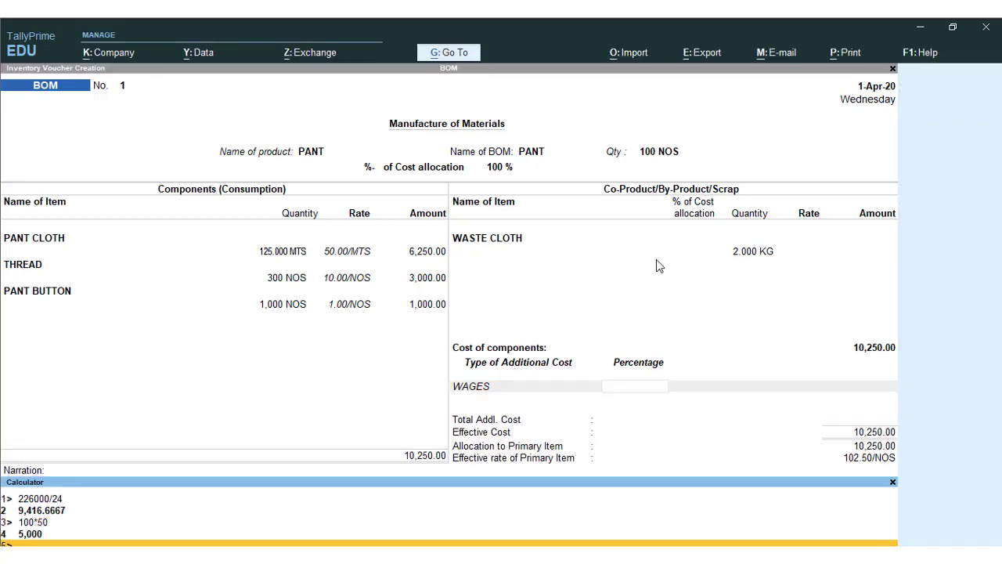
pyautogui.hotkey('ctrl', 'm')
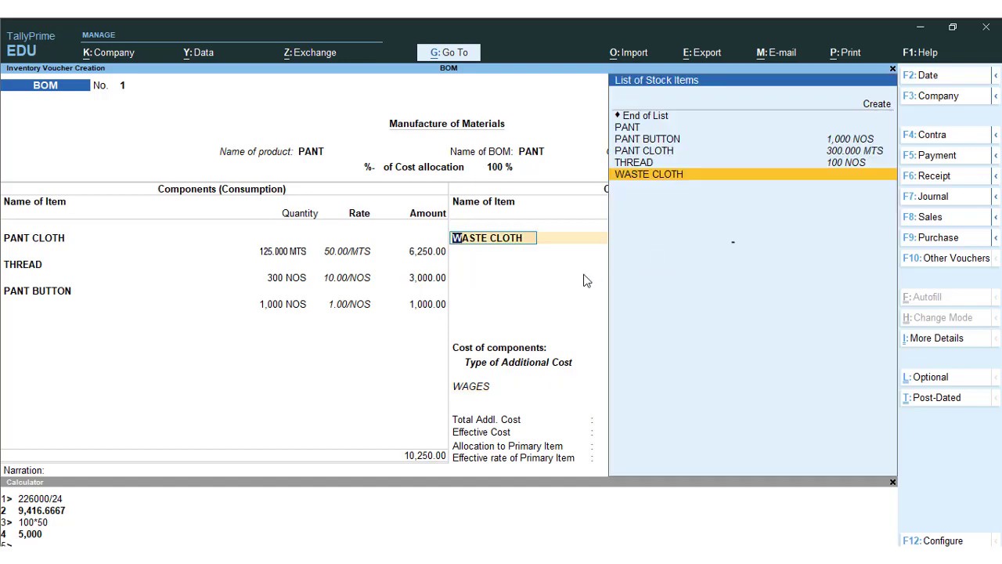
pyautogui.press('Return')
pyautogui.press('Return')
pyautogui.press('Return')
pyautogui.press('Return')
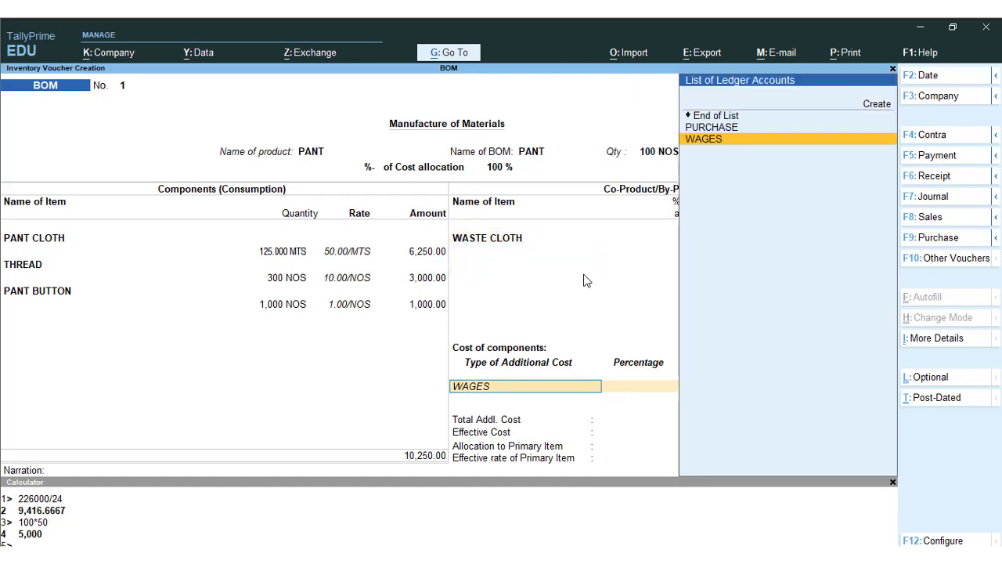
pyautogui.press('Return')
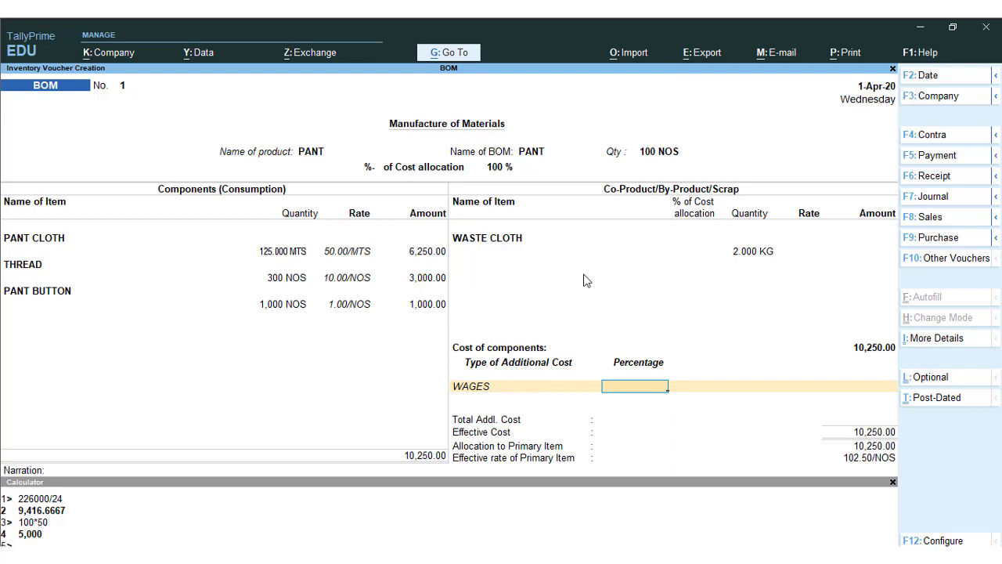
# Try a 10% rate for the WAGES additional cost and clear the percentage.
pyautogui.write('10')
pyautogui.press('Return')
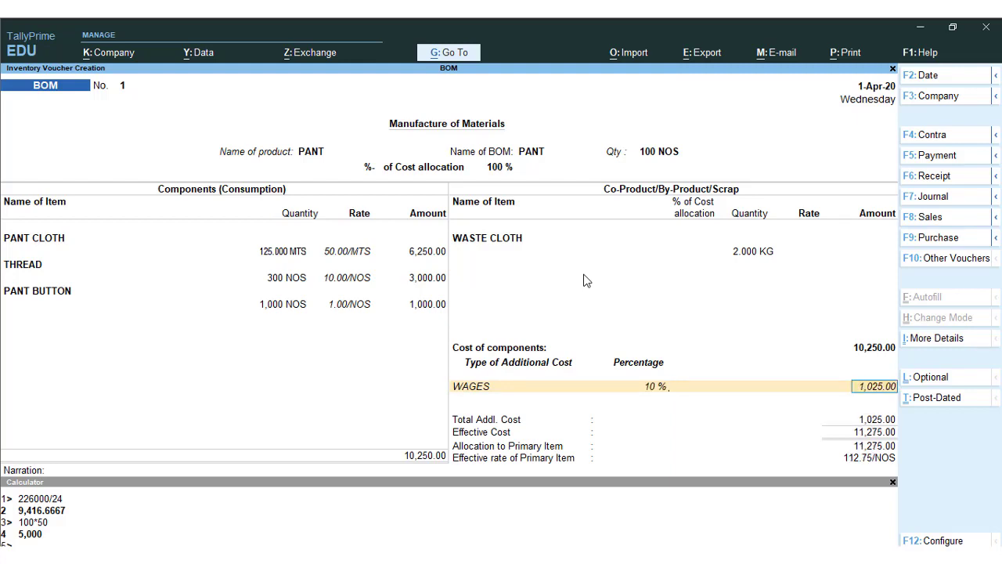
pyautogui.press('BackSpace')
pyautogui.press('Delete')
pyautogui.press('Delete')
pyautogui.press('Delete')
pyautogui.press('Delete')
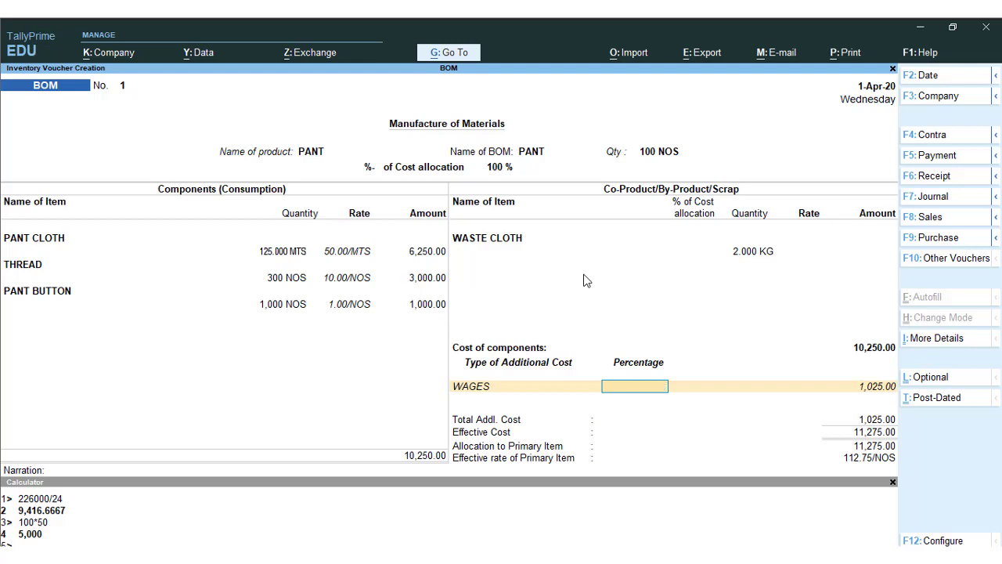
# Leave the WAGES percentage blank and set its additional cost amount to 5000.
pyautogui.press('Return')
pyautogui.write('5000')
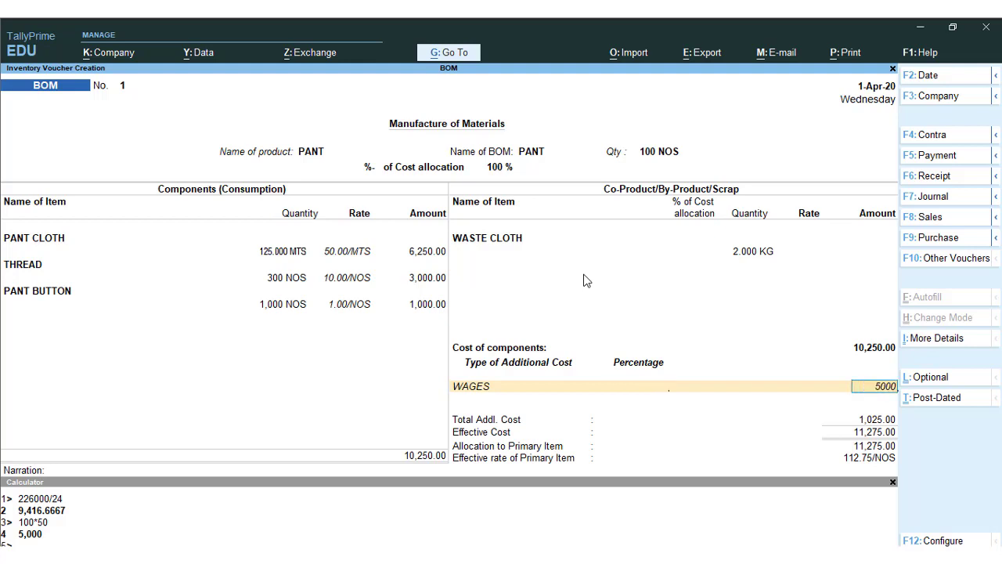
pyautogui.press('Return')
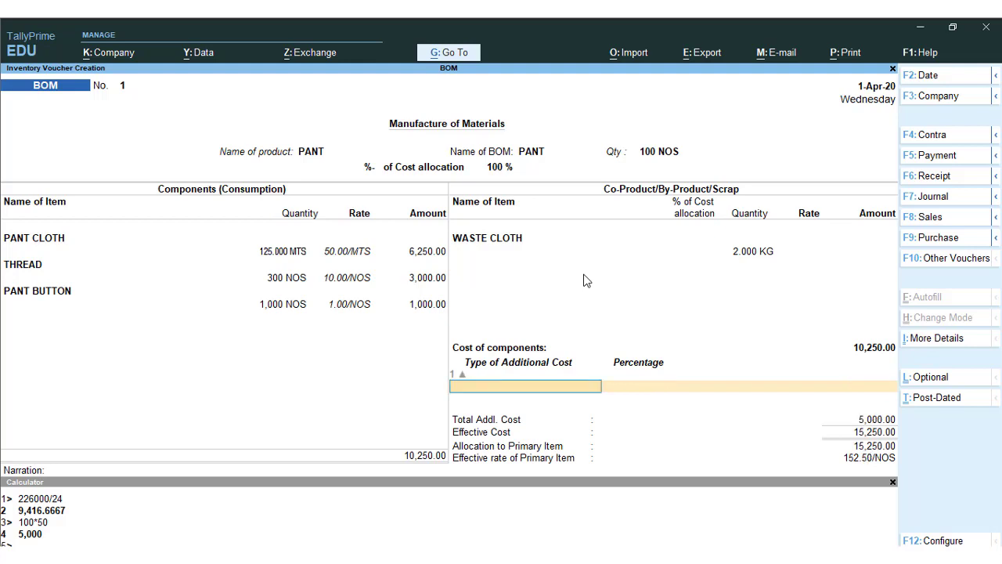
# Create a TRANSPORT CHARGE ledger under Indirect Expenses as the second additional cost.
pyautogui.hotkey('alt', 'c')
pyautogui.write('TRA')
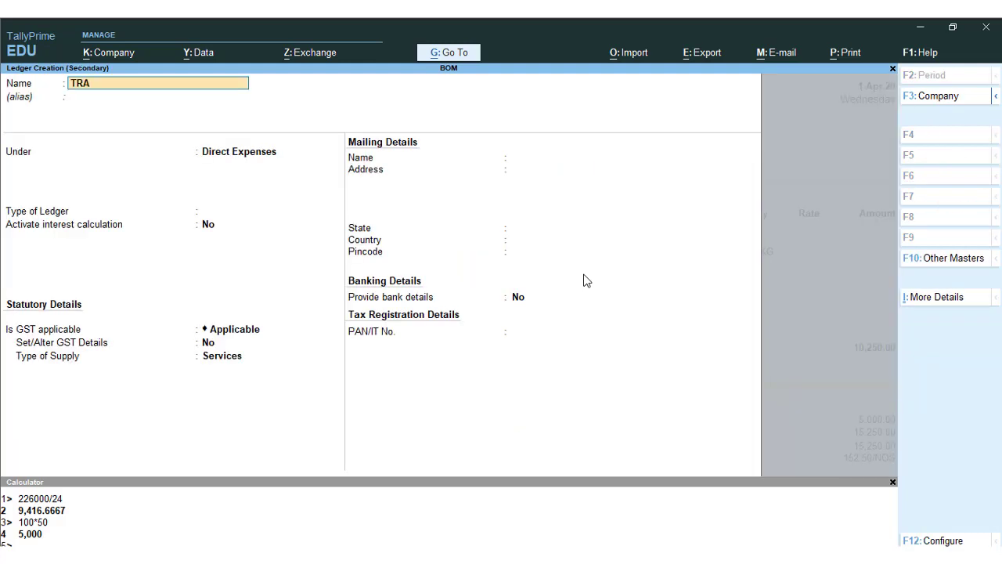
pyautogui.write('NSPORT CHARGE')
pyautogui.press('Return')
pyautogui.write('INDIRECT E')
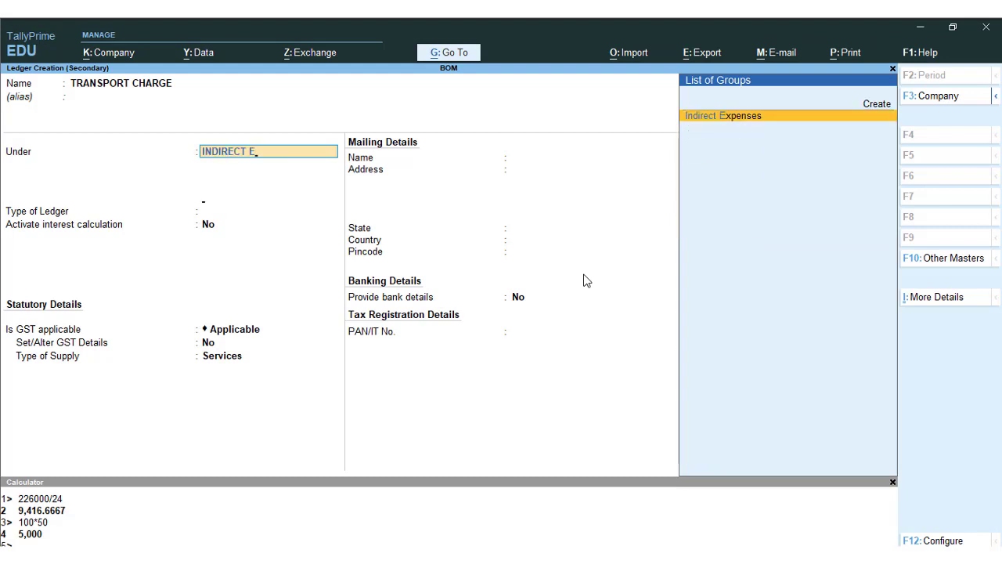
pyautogui.press('Return')
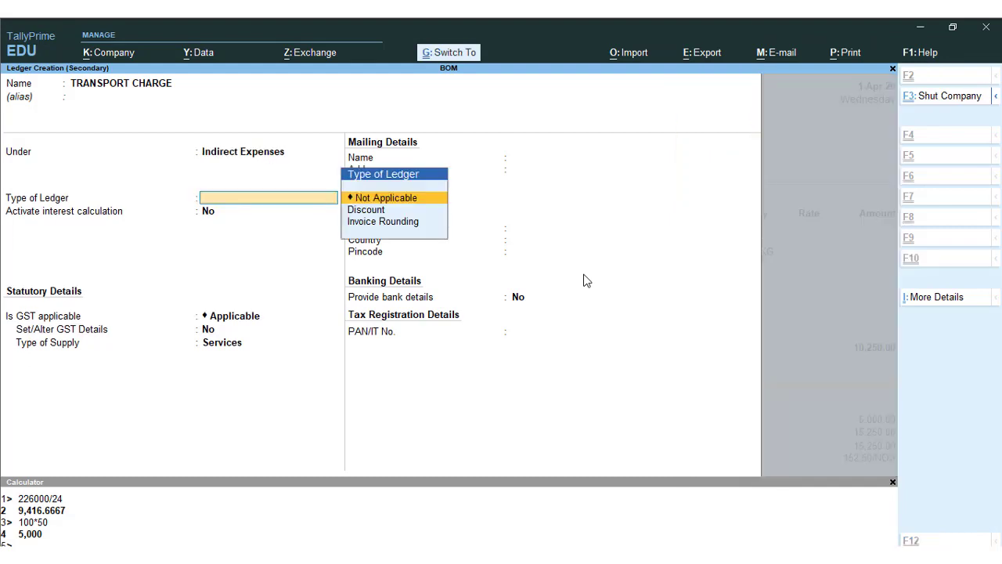
pyautogui.hotkey('ctrl', 'a')
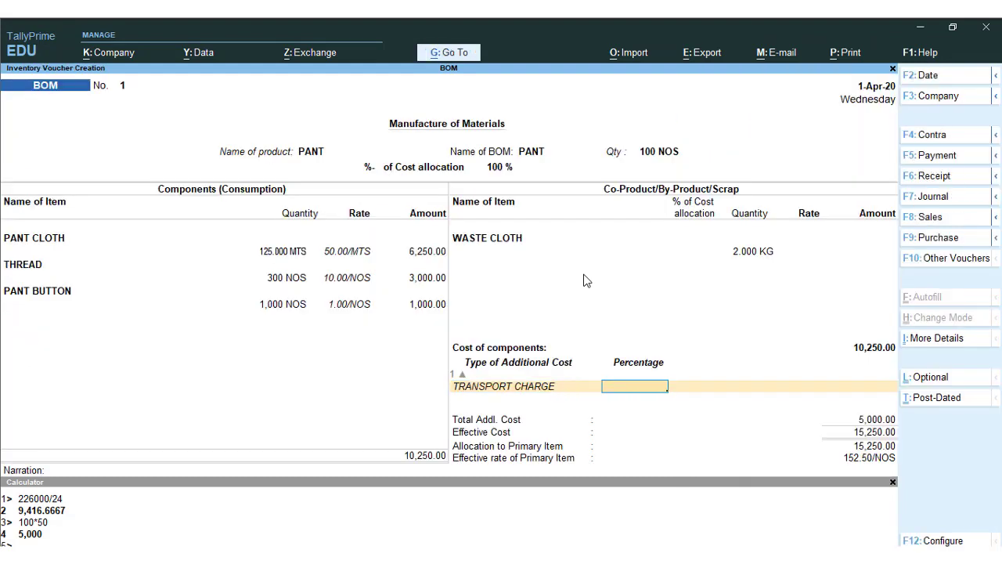
# Set the TRANSPORT CHARGE additional cost to an amount of 500 without a percentage.
pyautogui.press('Return')
pyautogui.write('500')
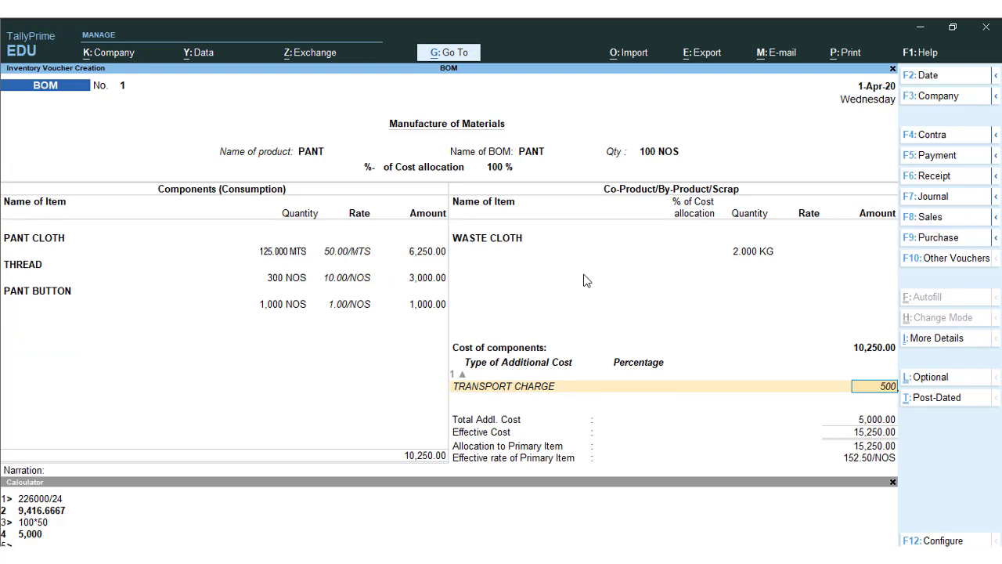
pyautogui.press('Return')
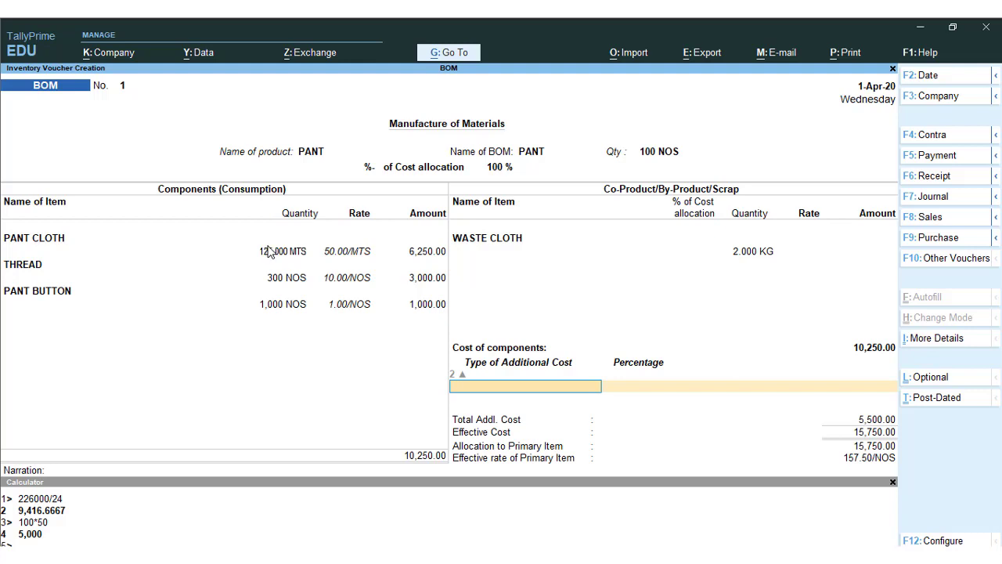
# Save the manufacturing voucher for PANT and return to the Gateway of Tally.
pyautogui.press('ctrl')
pyautogui.hotkey('ctrl', 'a')
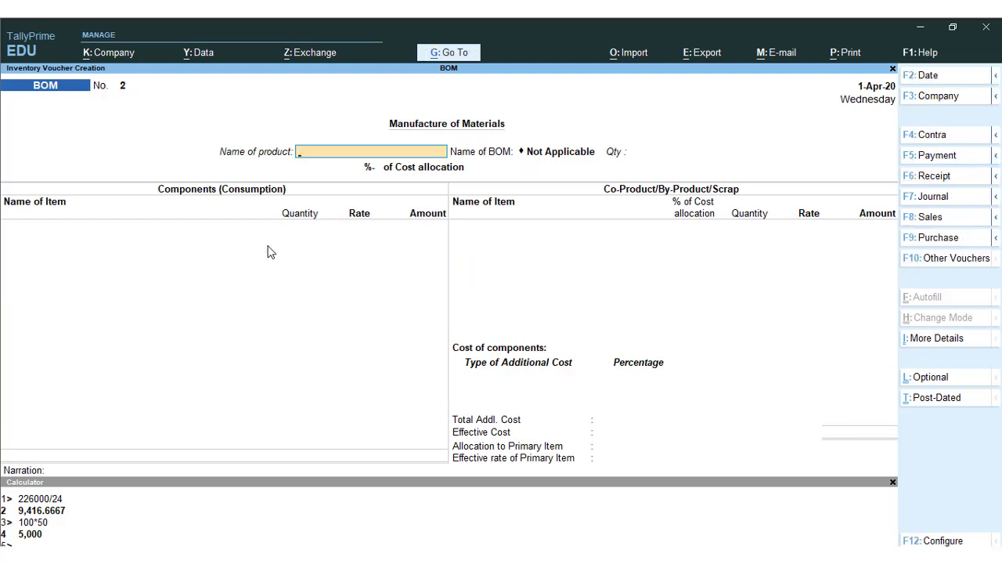
pyautogui.press('Escape')
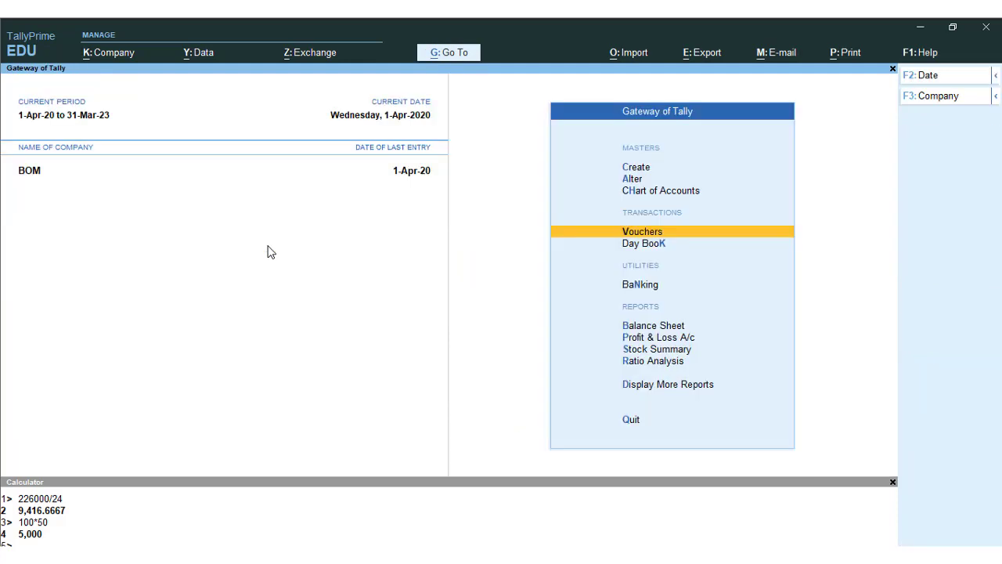
# Open the Stock Summary and drill into the monthly summary of THREAD to examine its inward and outward quantities.
pyautogui.press('Down')
pyautogui.press('Down')
pyautogui.press('Down')
pyautogui.press('Down')
pyautogui.press('Down')
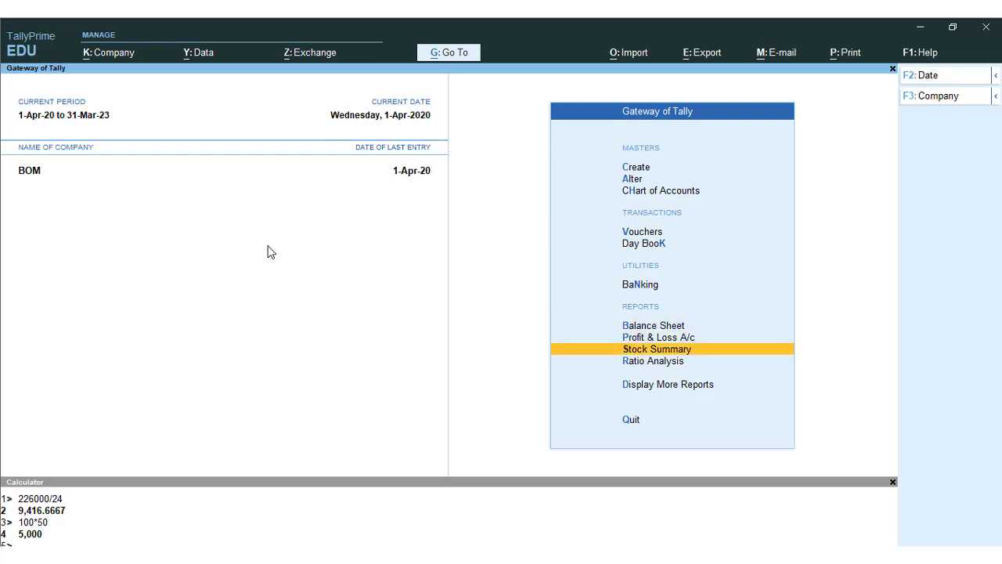
pyautogui.press('Return')
pyautogui.press('Down')
pyautogui.press('Down')
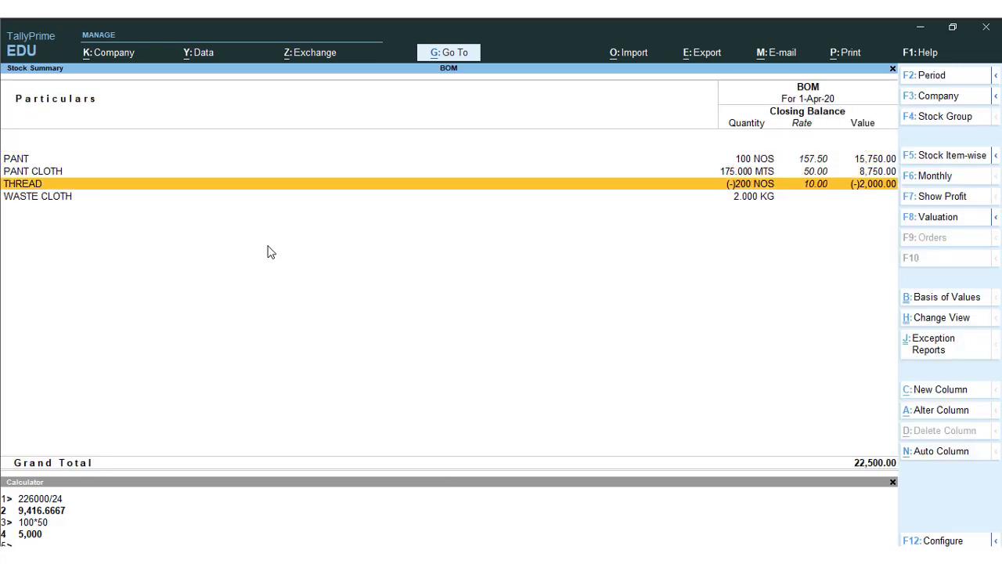
pyautogui.press('Return')
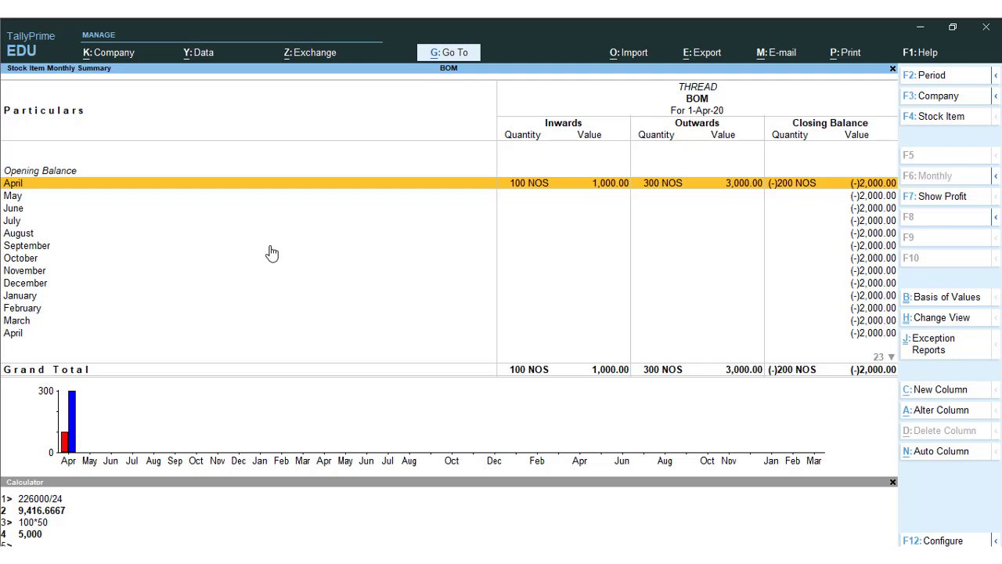
# Review the closing balances of WASTE CLOTH and PANT in the Stock Summary, then return to the Gateway of Tally.
pyautogui.press('Escape')
pyautogui.press('Up')
pyautogui.press('Up')
pyautogui.press('Down')
pyautogui.press('Down')
pyautogui.press('Down')
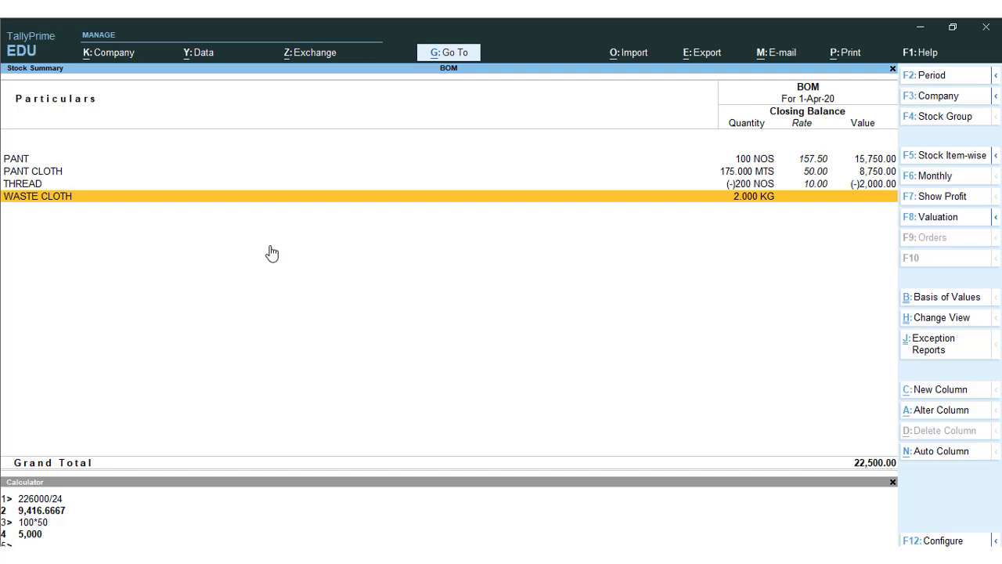
pyautogui.press('Up')
pyautogui.press('Up')
pyautogui.press('Up')
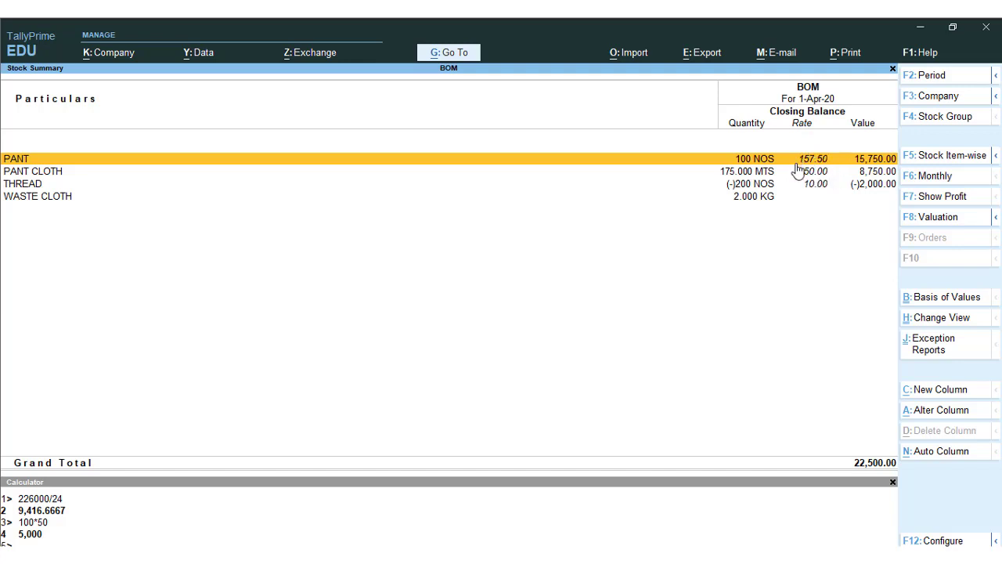
pyautogui.press('Escape')
pyautogui.press('Escape')
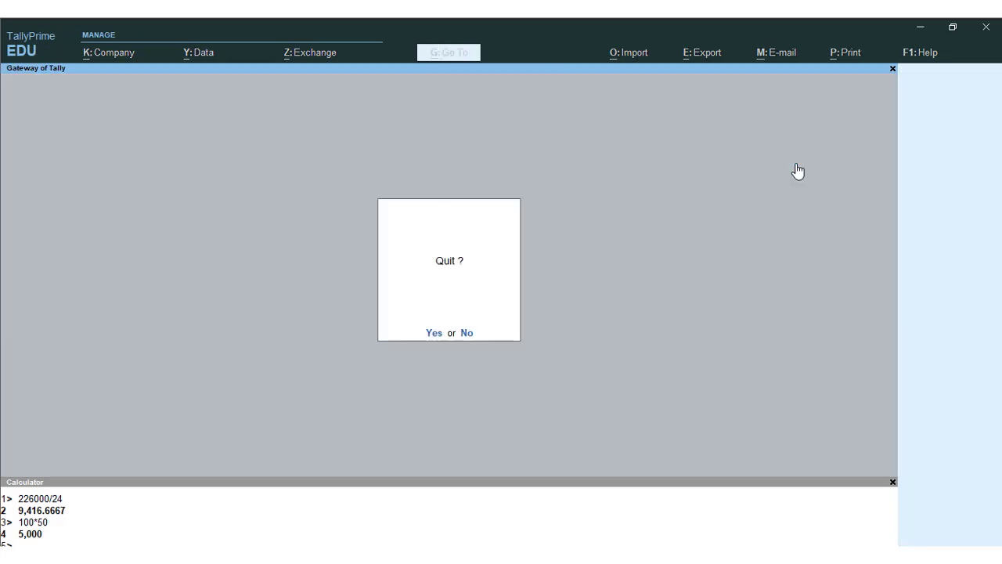
pyautogui.press('Escape')
# Start a Sales voucher with Cash as the party account, accepting the default dispatch and party details.
pyautogui.press('v')
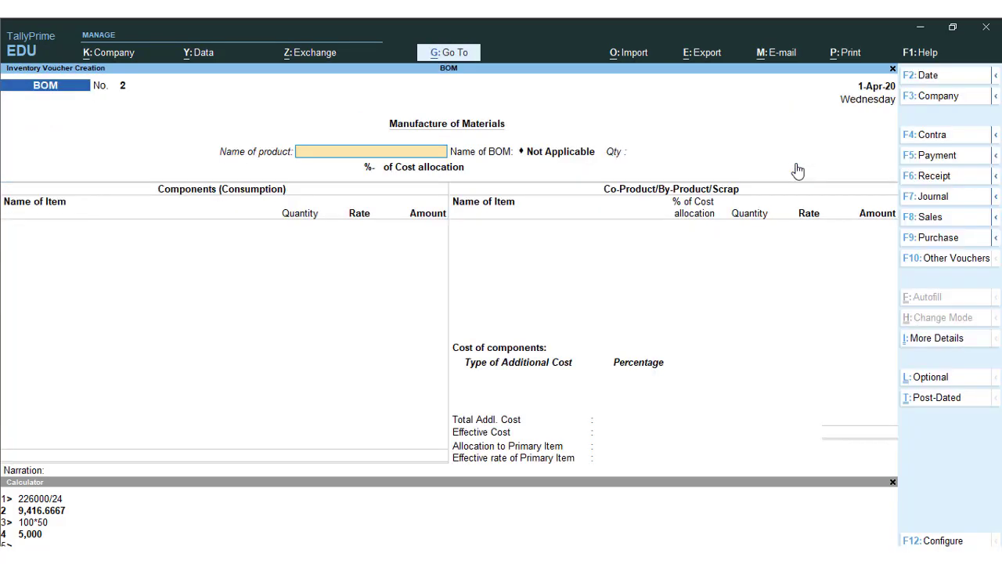
pyautogui.press('F8')
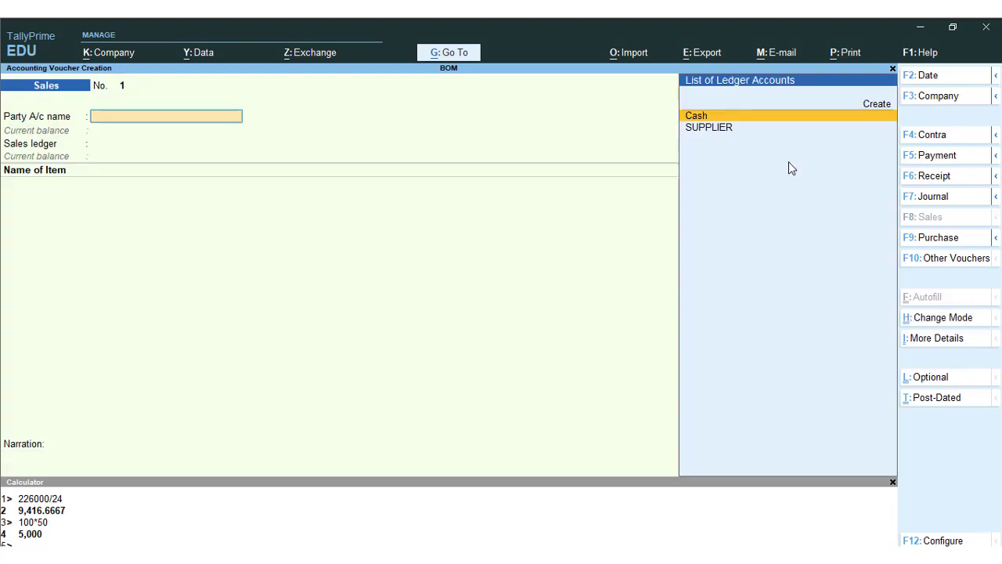
pyautogui.press('Return')
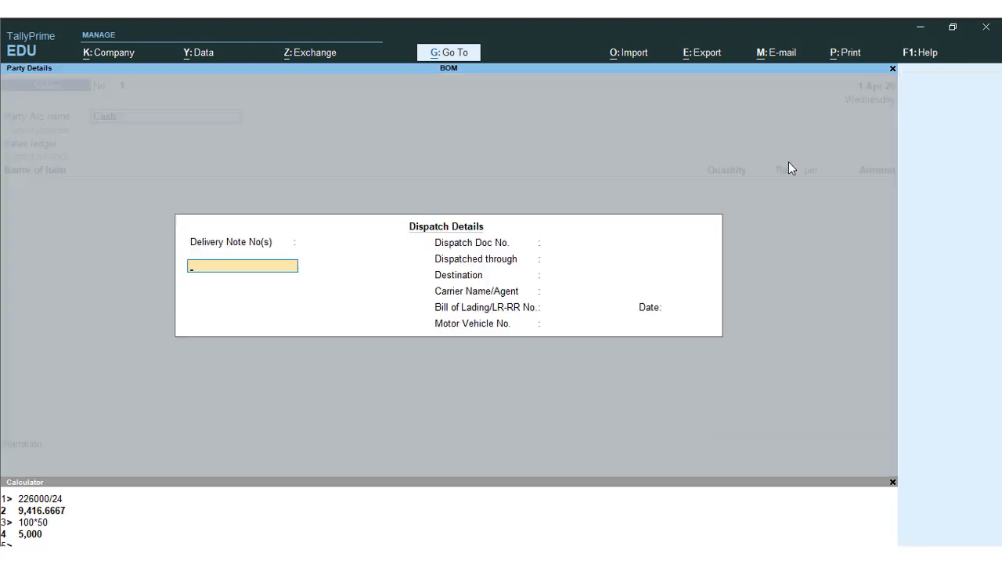
pyautogui.hotkey('ctrl', 'a')
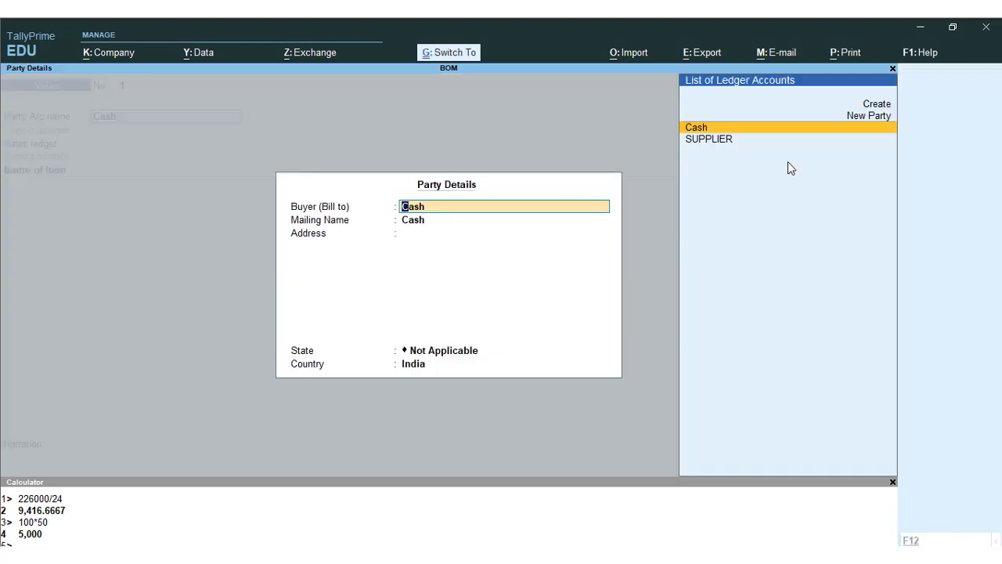
pyautogui.hotkey('ctrl', 'a')
# Create a SALES ledger under Sales Accounts and use it as the voucher's sales ledger.
pyautogui.hotkey('alt', 'c')
pyautogui.write('SALES')
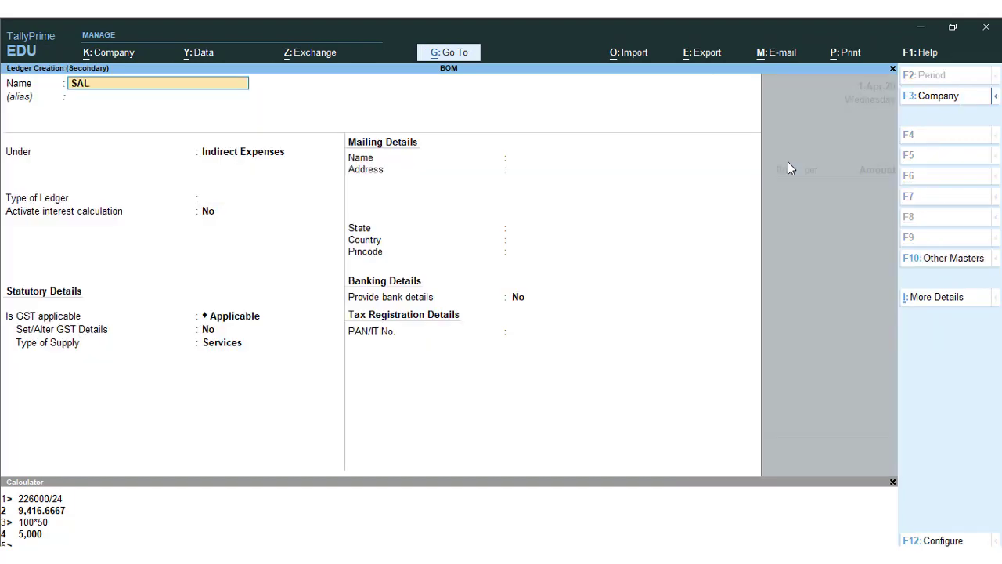
pyautogui.press('Return')
pyautogui.write('SALES')
pyautogui.press('Return')
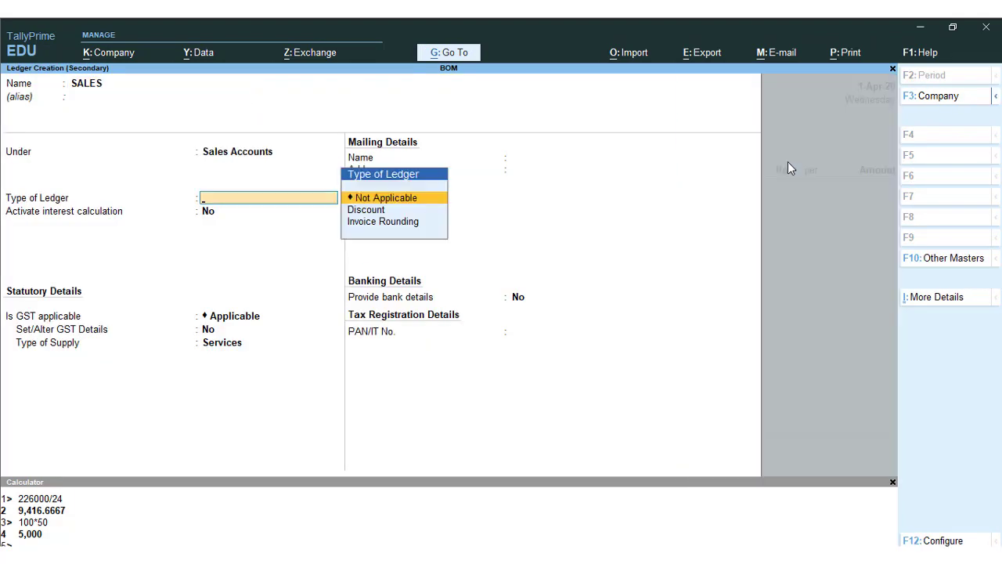
pyautogui.press('ctrl')
pyautogui.hotkey('ctrl', 'a')
pyautogui.press('Return')
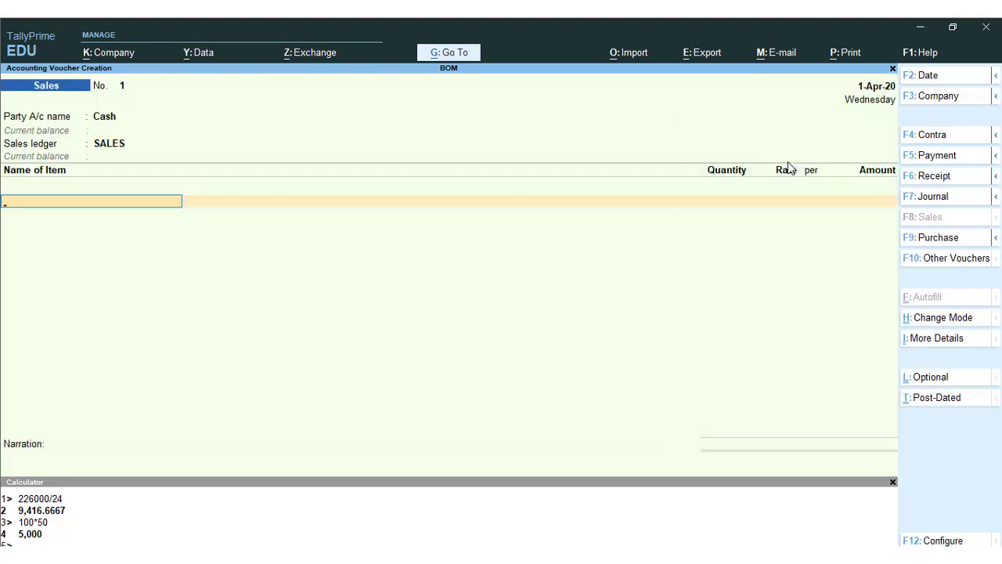
# Enter the sale of 50 NOS of PANT at a rate of 200, save the voucher and leave voucher entry.
pyautogui.write('P')
pyautogui.press('Down')
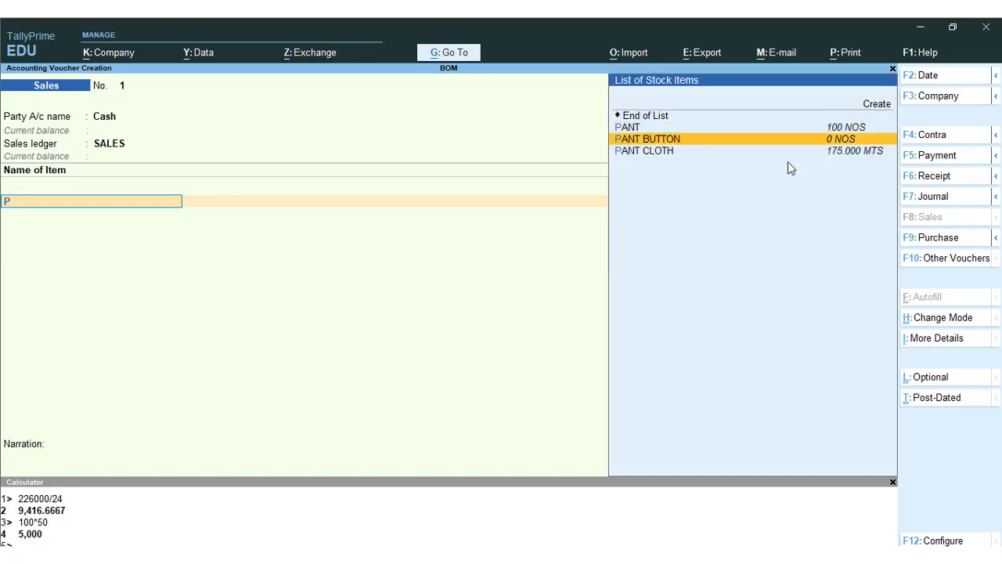
pyautogui.press('Up')
pyautogui.press('Return')
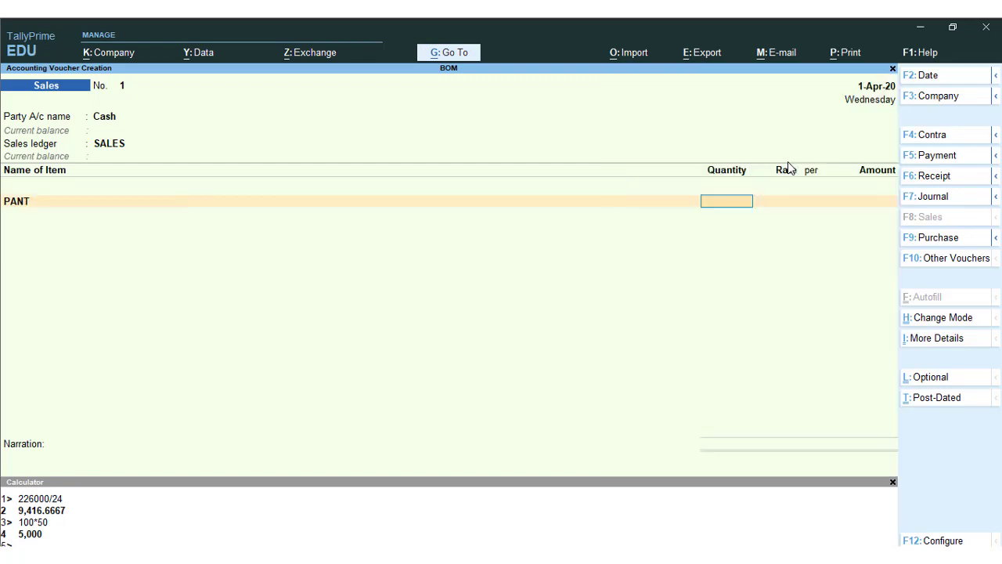
pyautogui.write('50')
pyautogui.press('Return')
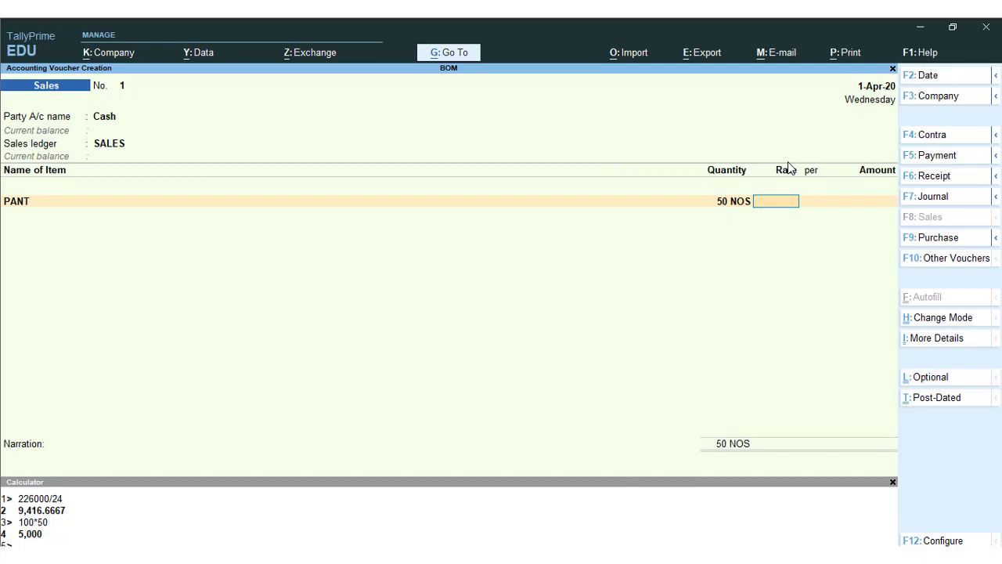
pyautogui.write('200')
pyautogui.press('Return')
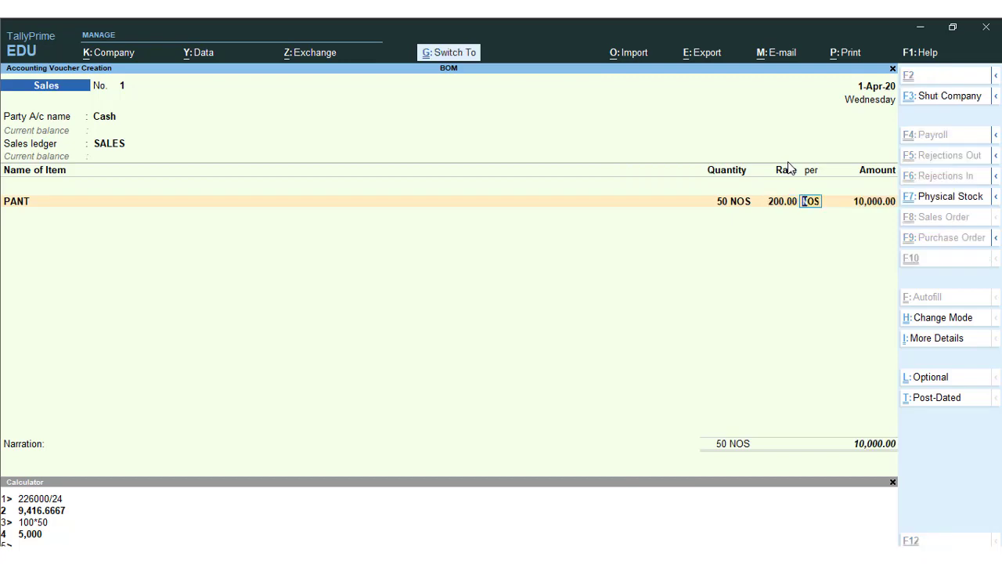
pyautogui.hotkey('ctrl', 'a')
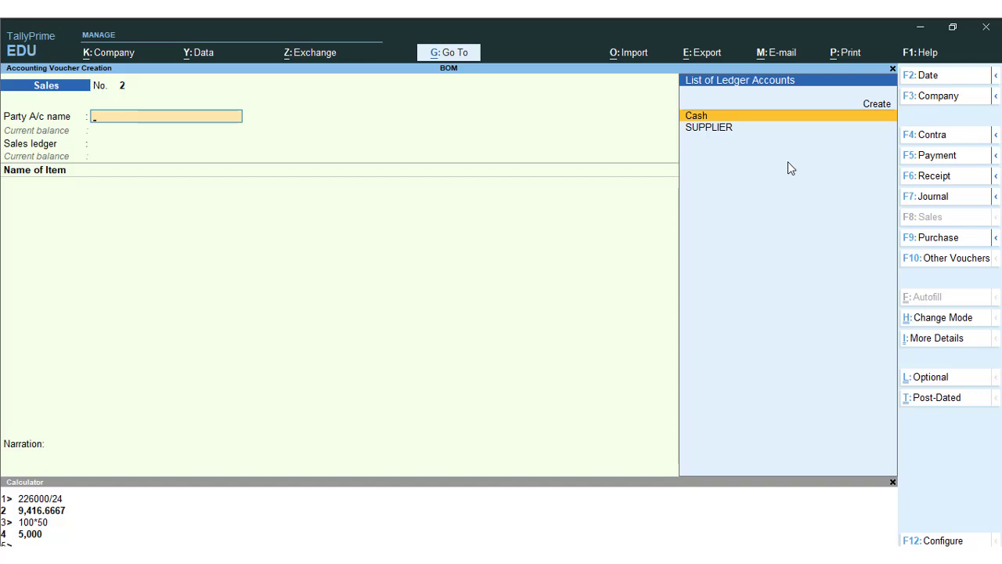
pyautogui.press('Escape')
pyautogui.press('y')
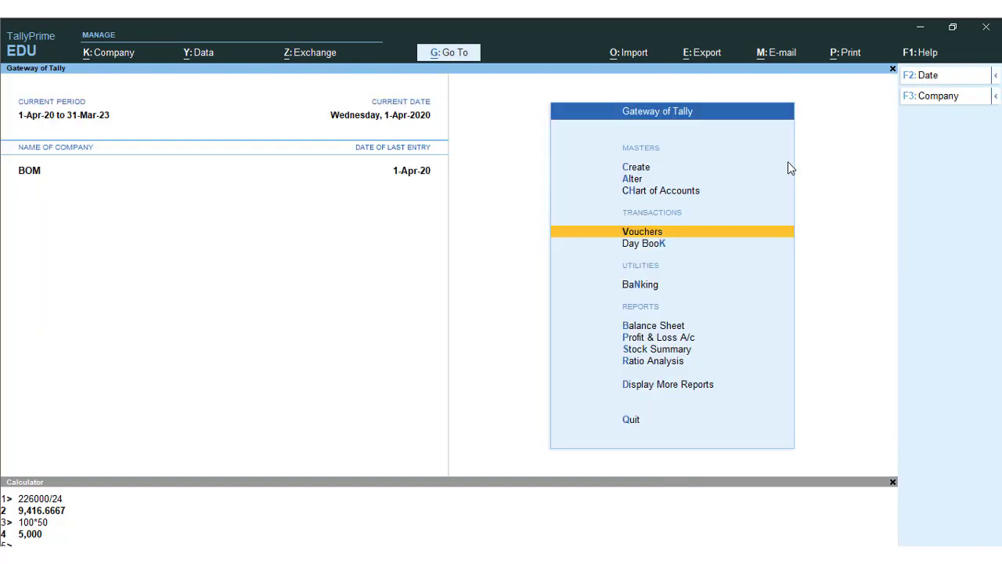
# Open PANT's monthly summary from the Stock Summary and show the profit details of its sales.
pyautogui.press('Down')
pyautogui.press('Down')
pyautogui.press('Down')
pyautogui.press('Down')
pyautogui.press('Down')
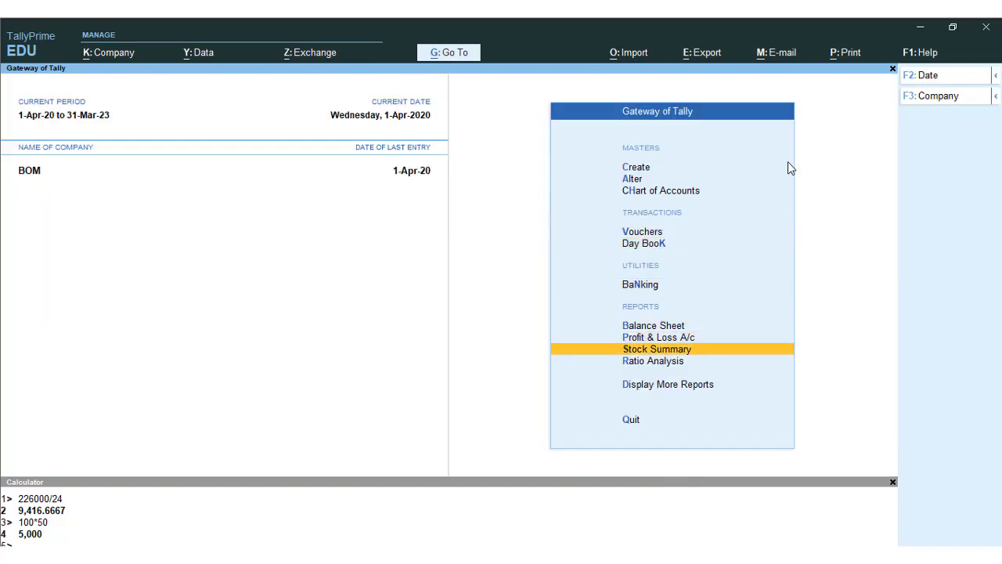
pyautogui.press('Return')
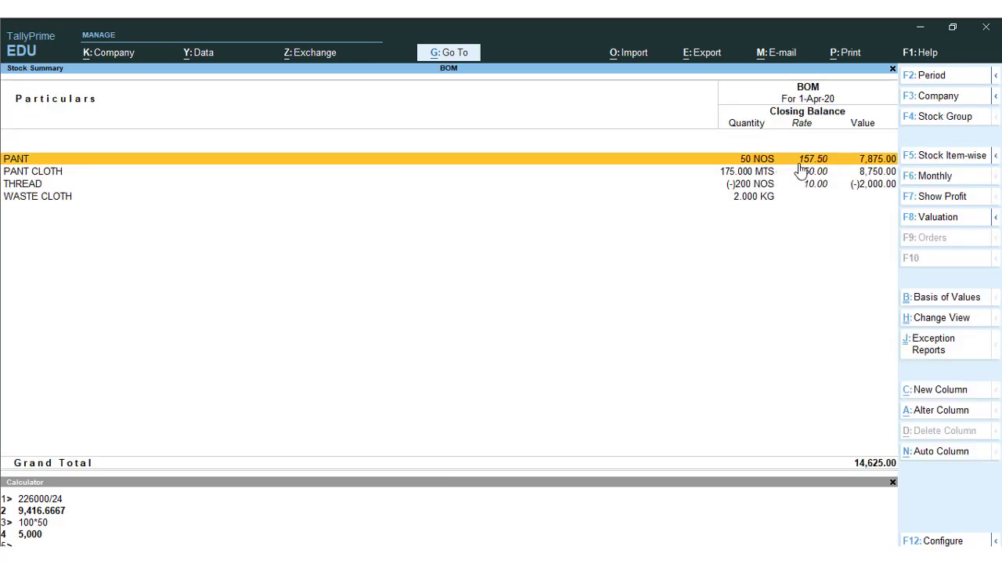
pyautogui.press('Return')
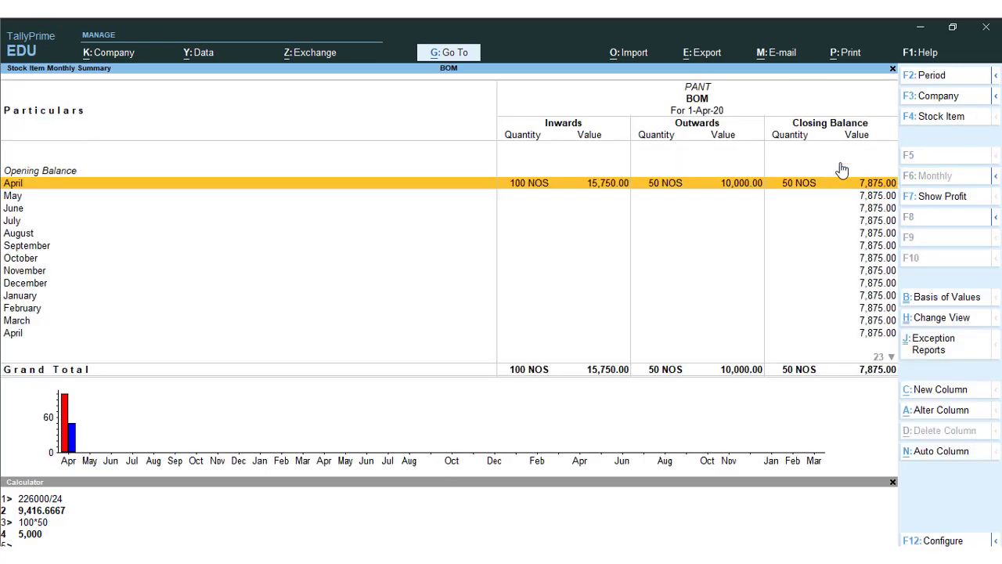
pyautogui.click(932, 200)
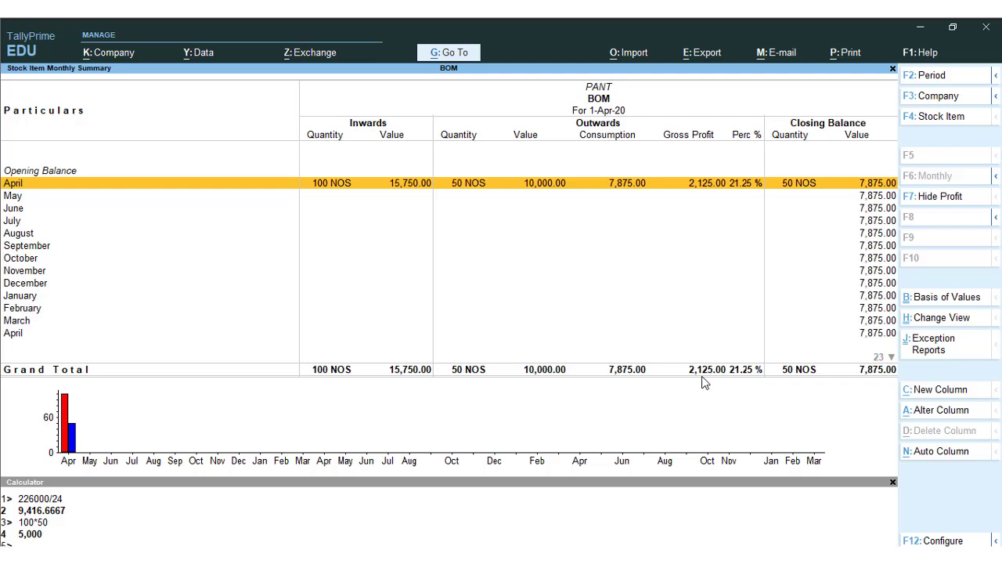
# Return to the Gateway of Tally and close the calculator pane.
pyautogui.press('Escape')
pyautogui.press('Escape')
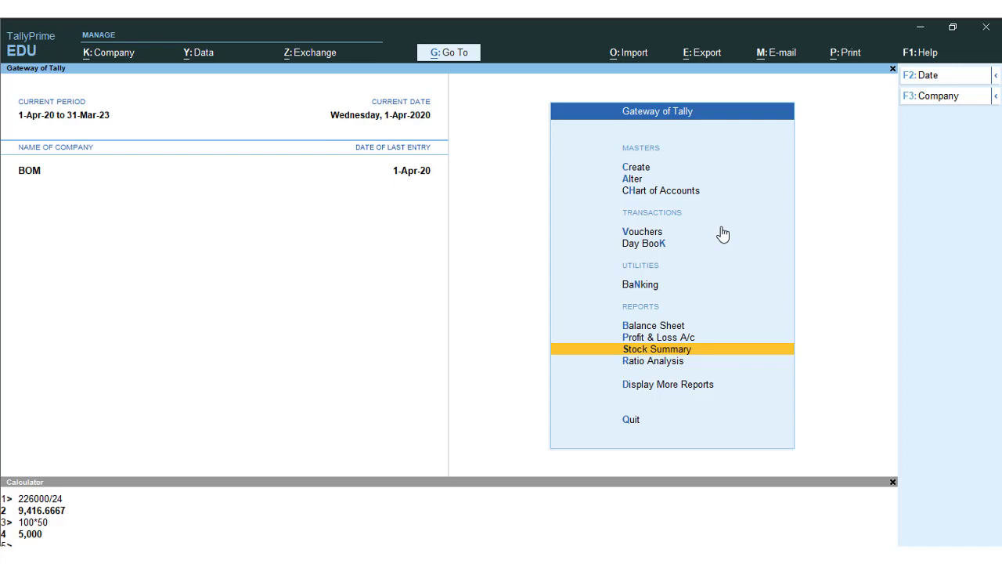
pyautogui.click(893, 483)
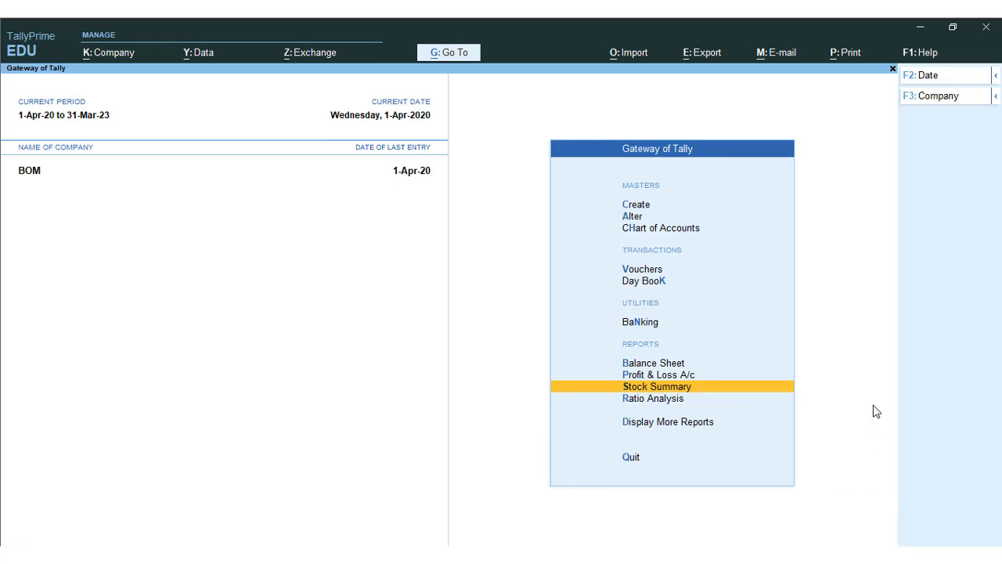